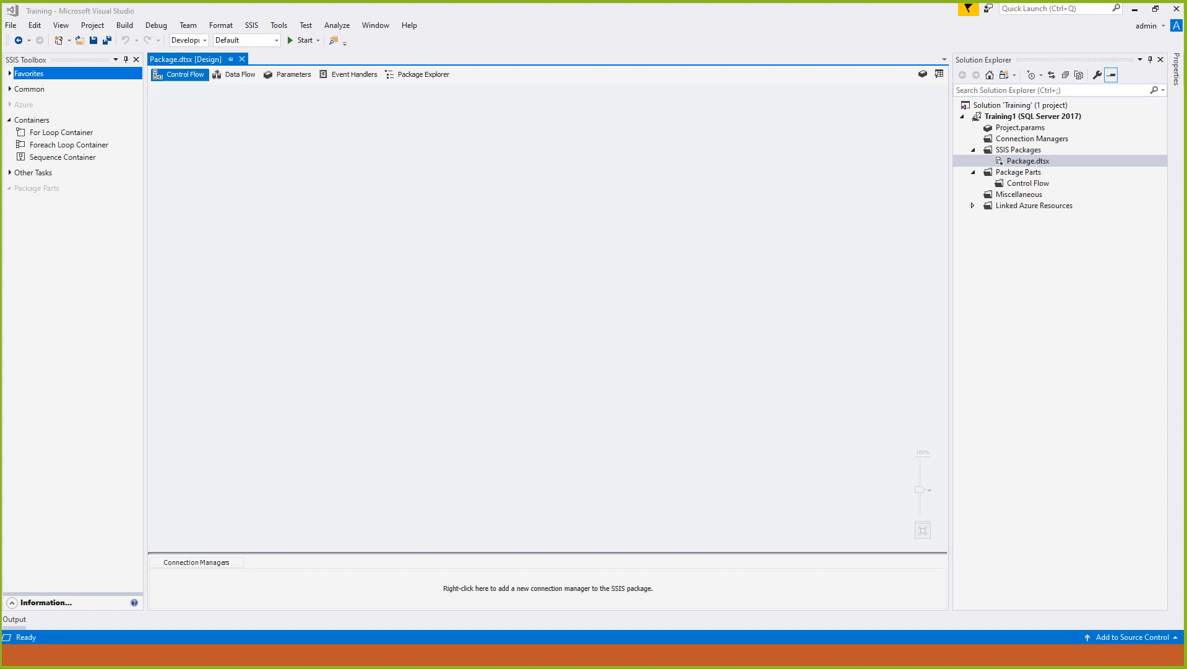
- Search Google for "SSIS Package" in a new browser tab and show the image results
{"action": "left_click", "coordinate": [1028, 161]}
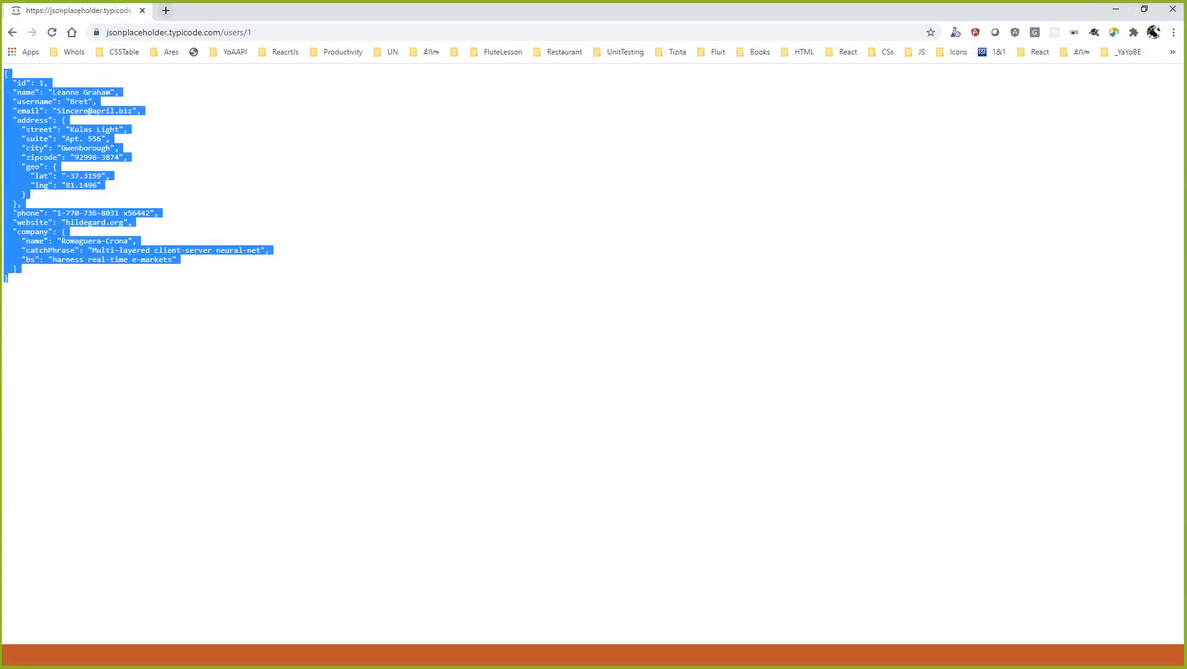
{"action": "left_click", "coordinate": [166, 11]}
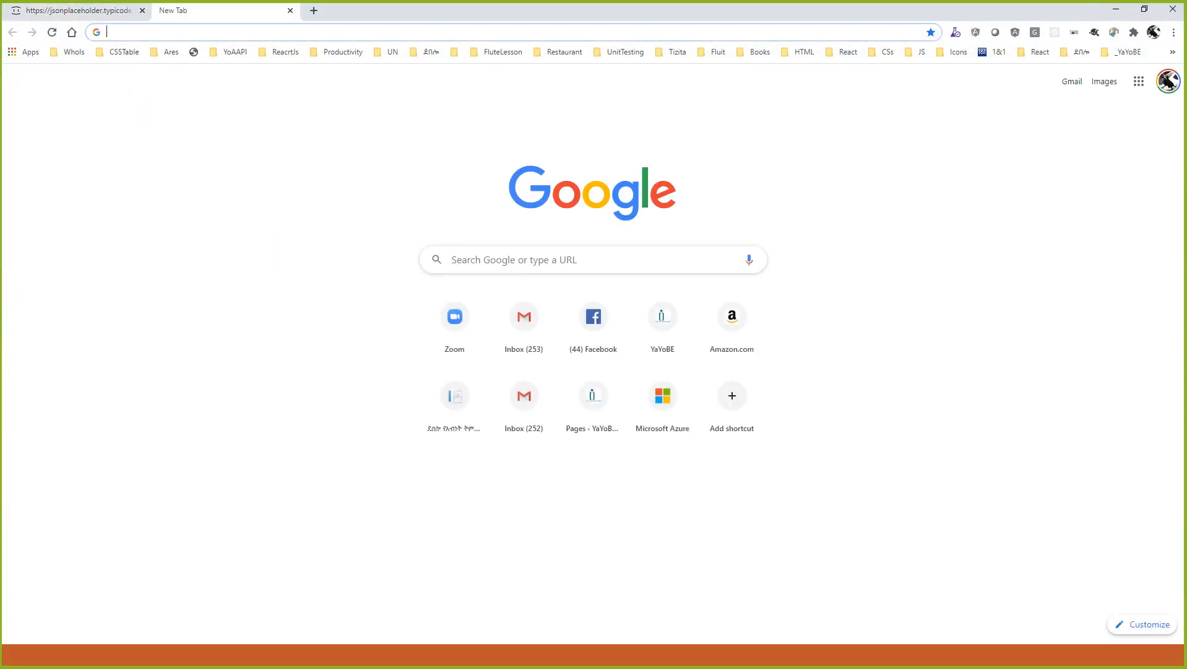
{"action": "type", "text": "S"}
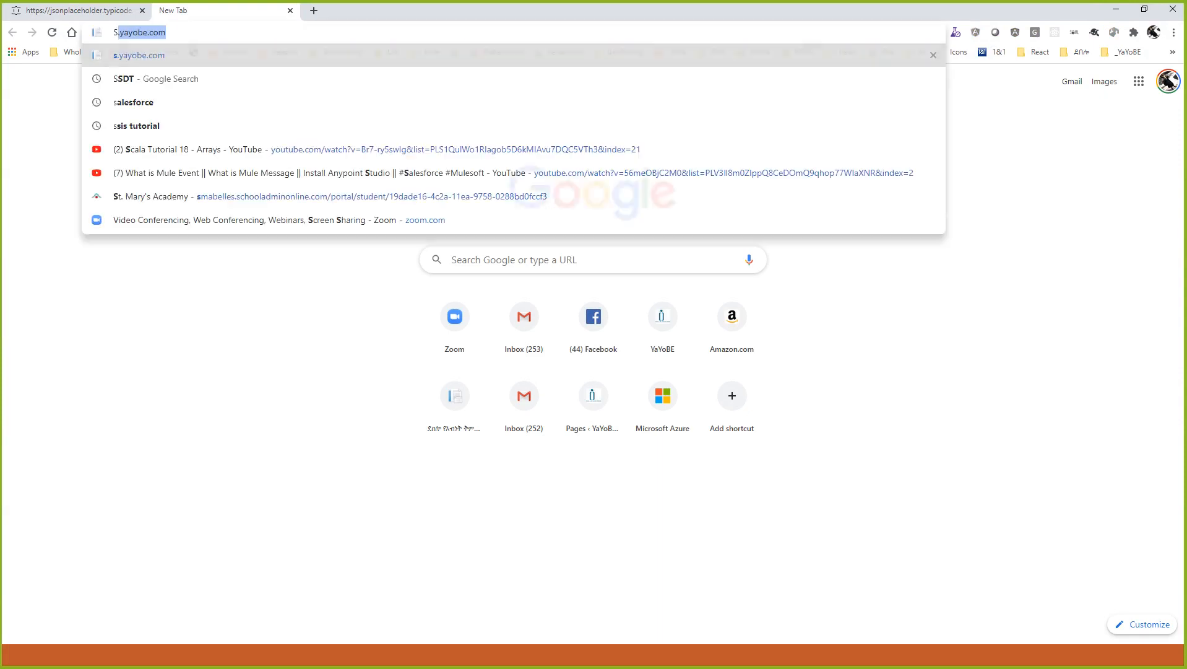
{"action": "type", "text": "SIS Package"}
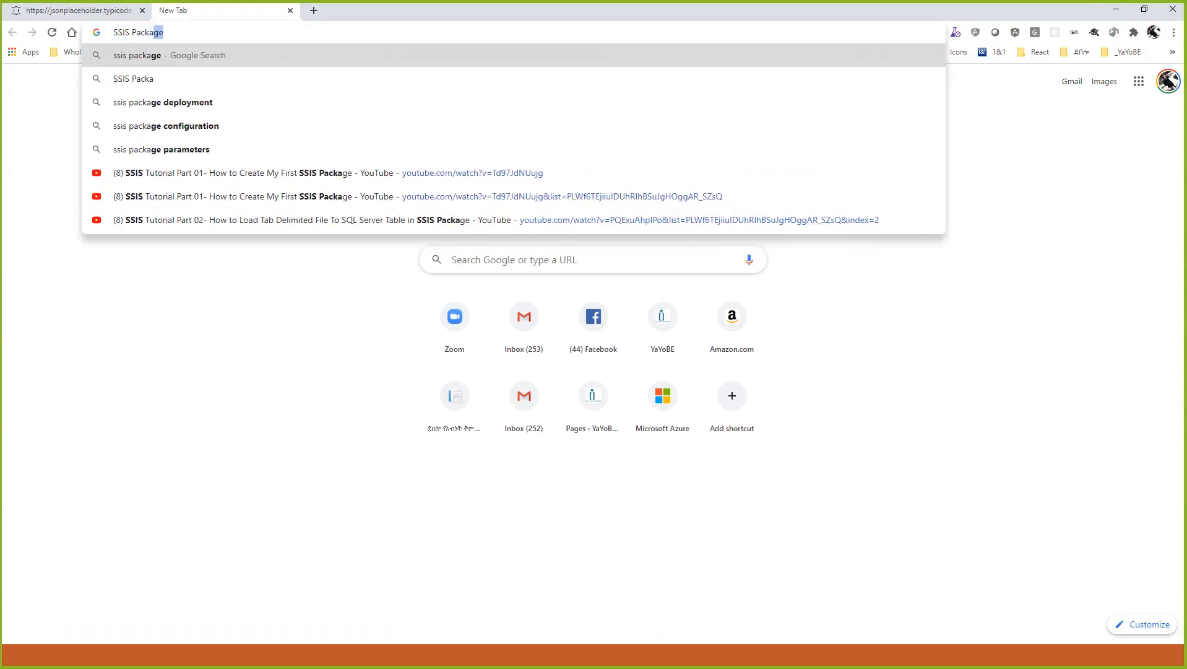
{"action": "key", "text": "Return"}
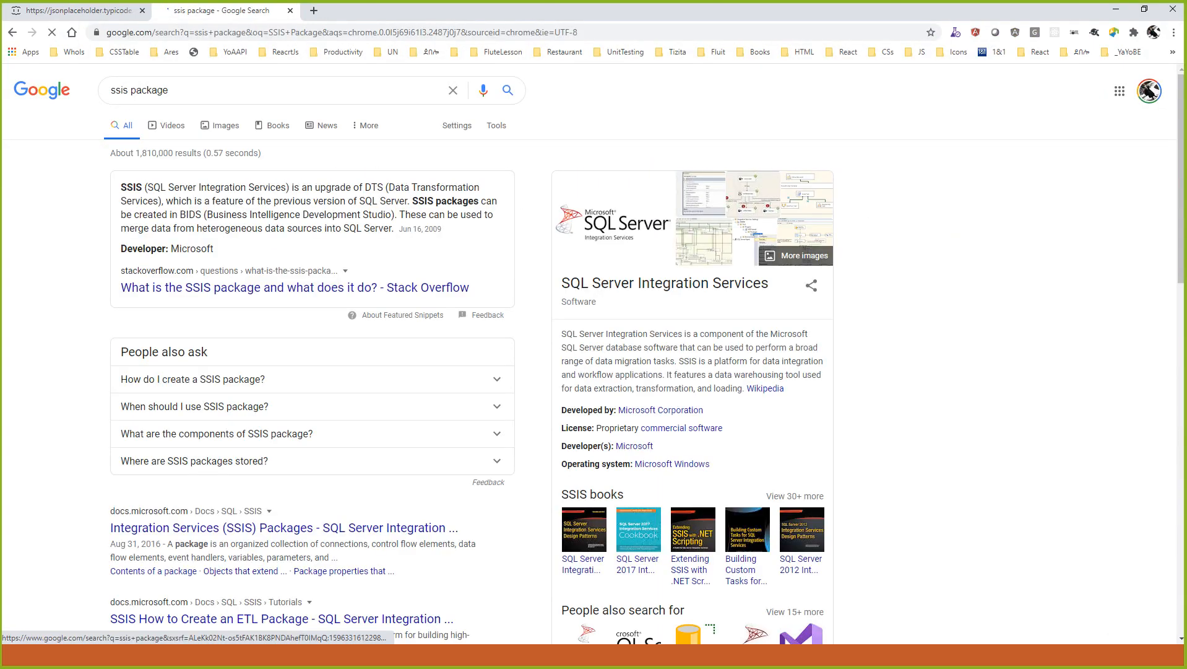
{"action": "left_click", "coordinate": [219, 125]}
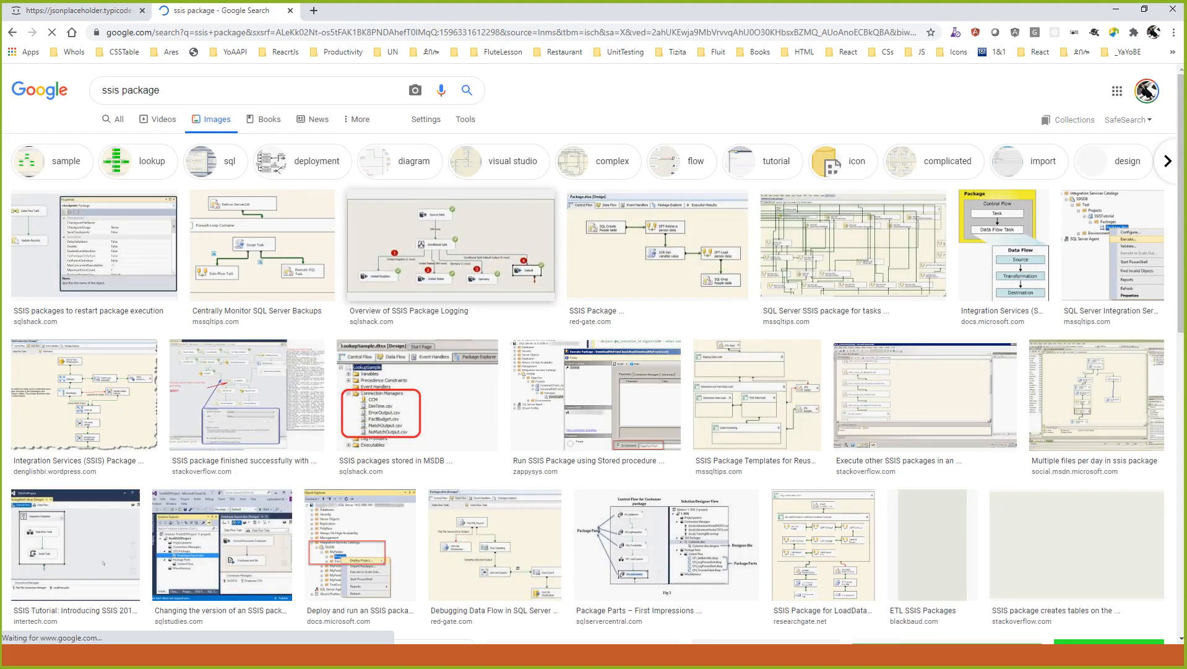
- Examine several SSIS package diagrams in the image results, comparing how complex their control flows are, and return to Visual Studio
{"action": "left_click", "coordinate": [853, 244]}
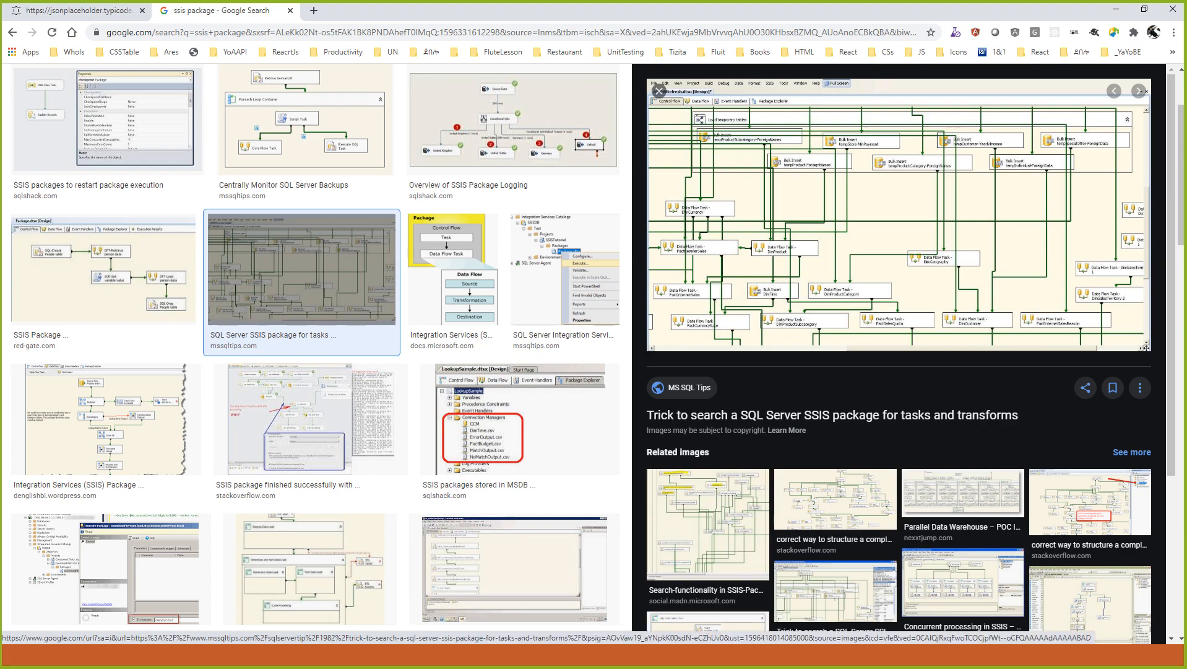
{"action": "left_click", "coordinate": [835, 501]}
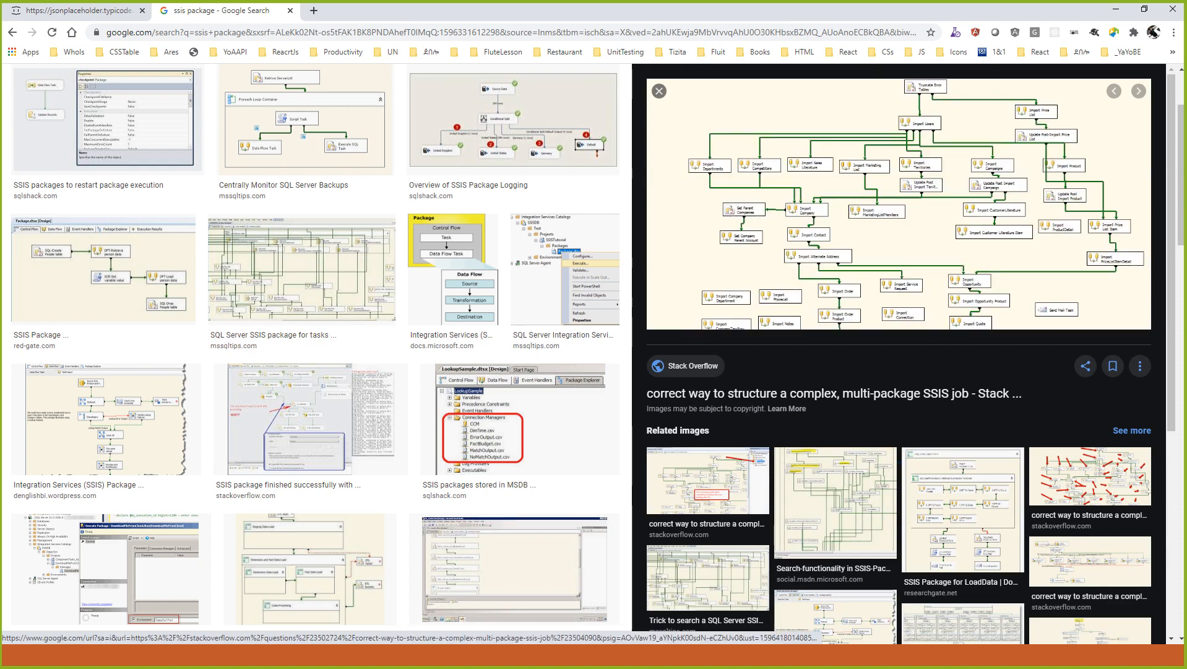
{"action": "left_click", "coordinate": [962, 507]}
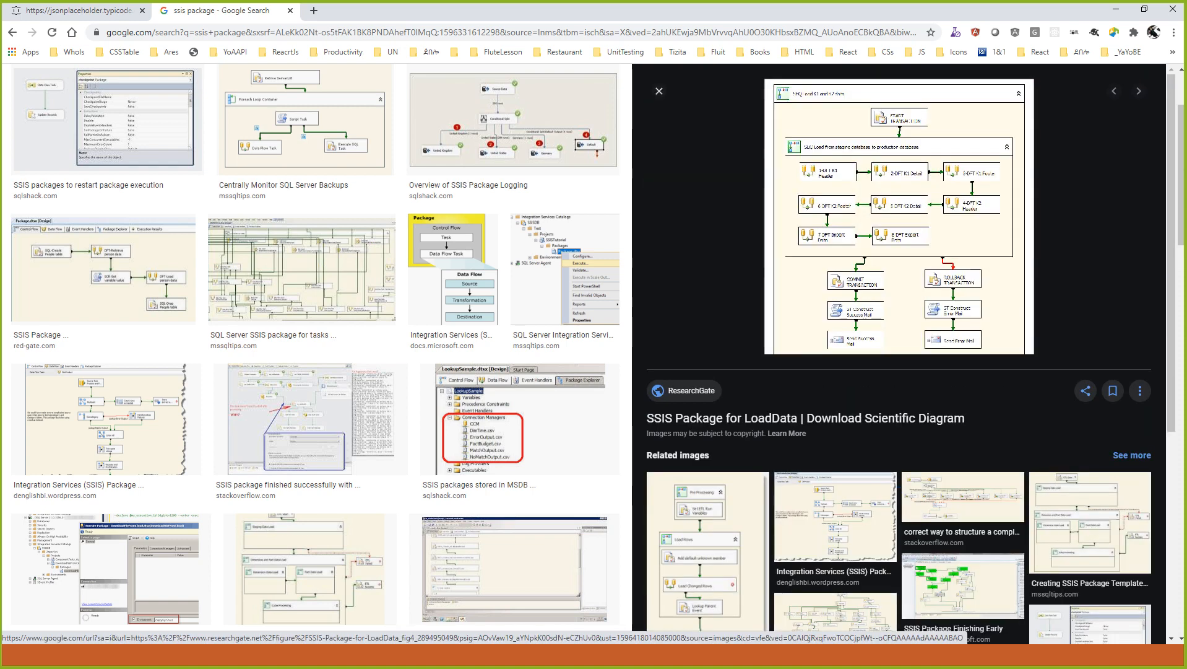
{"action": "left_click", "coordinate": [707, 551]}
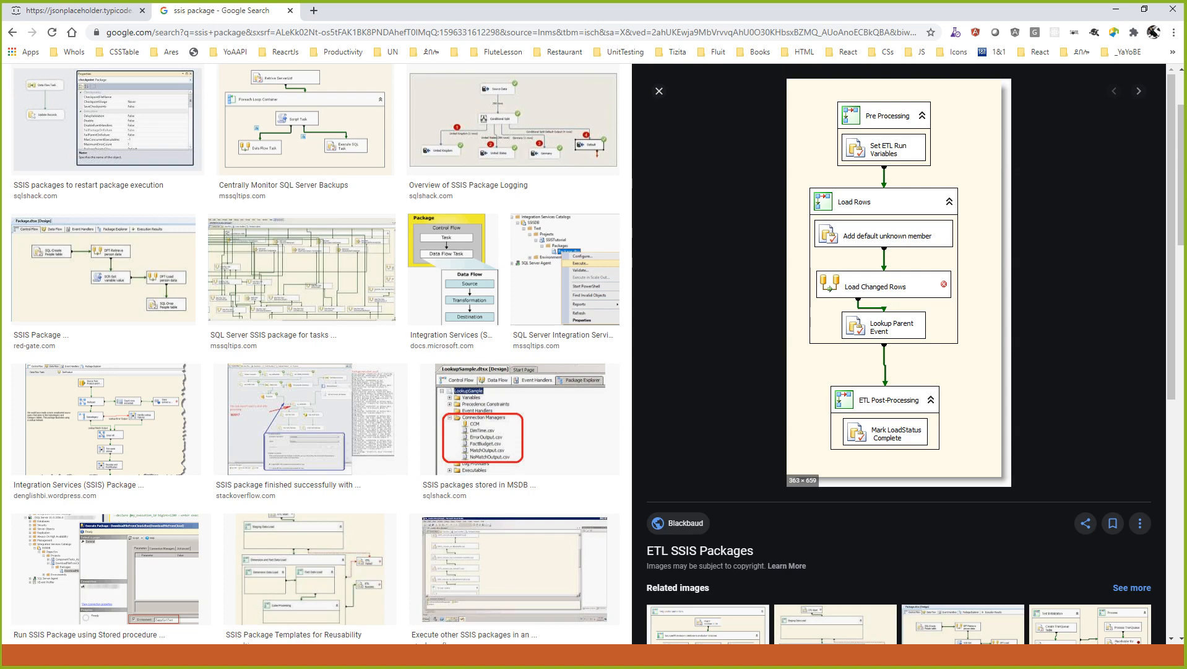
{"action": "left_click", "coordinate": [301, 272]}
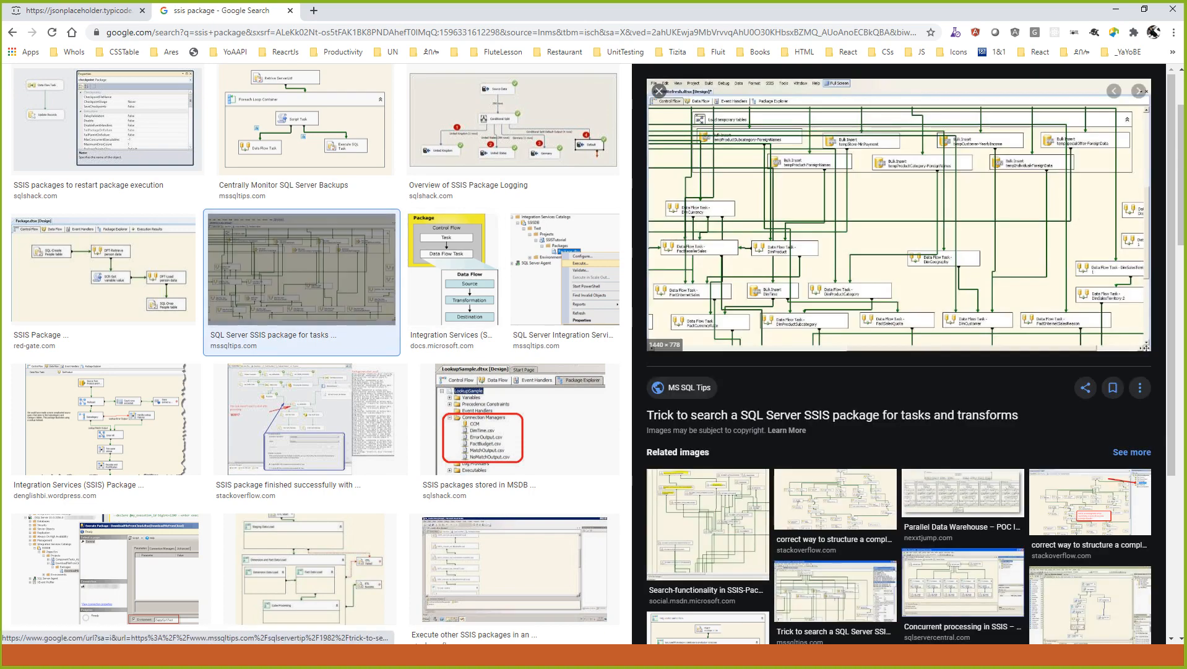
{"action": "scroll", "coordinate": [276, 470], "scroll_direction": "down", "scroll_amount": 4}
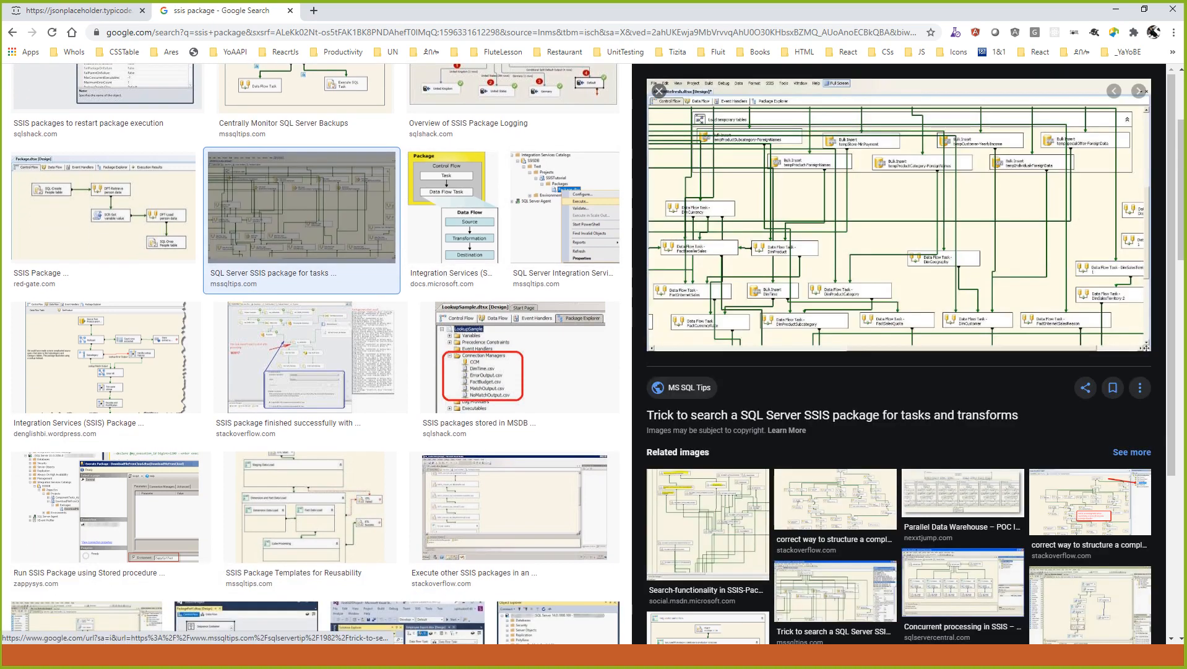
{"action": "scroll", "coordinate": [276, 469], "scroll_direction": "down", "scroll_amount": 2}
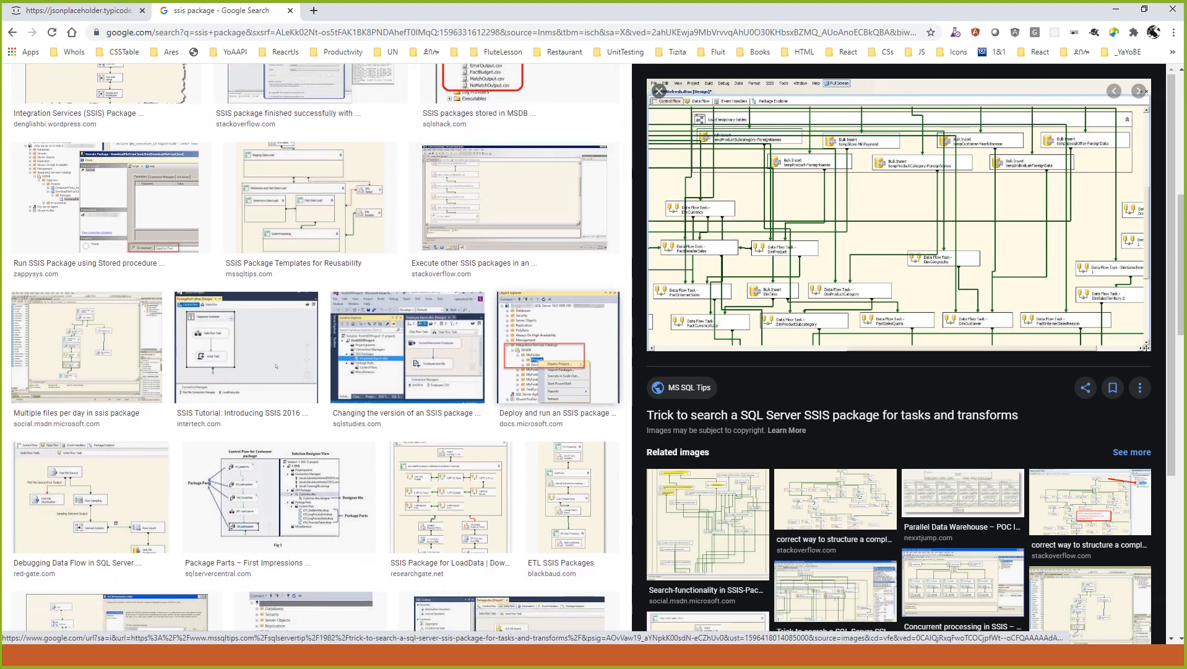
{"action": "scroll", "coordinate": [276, 470], "scroll_direction": "up", "scroll_amount": 1}
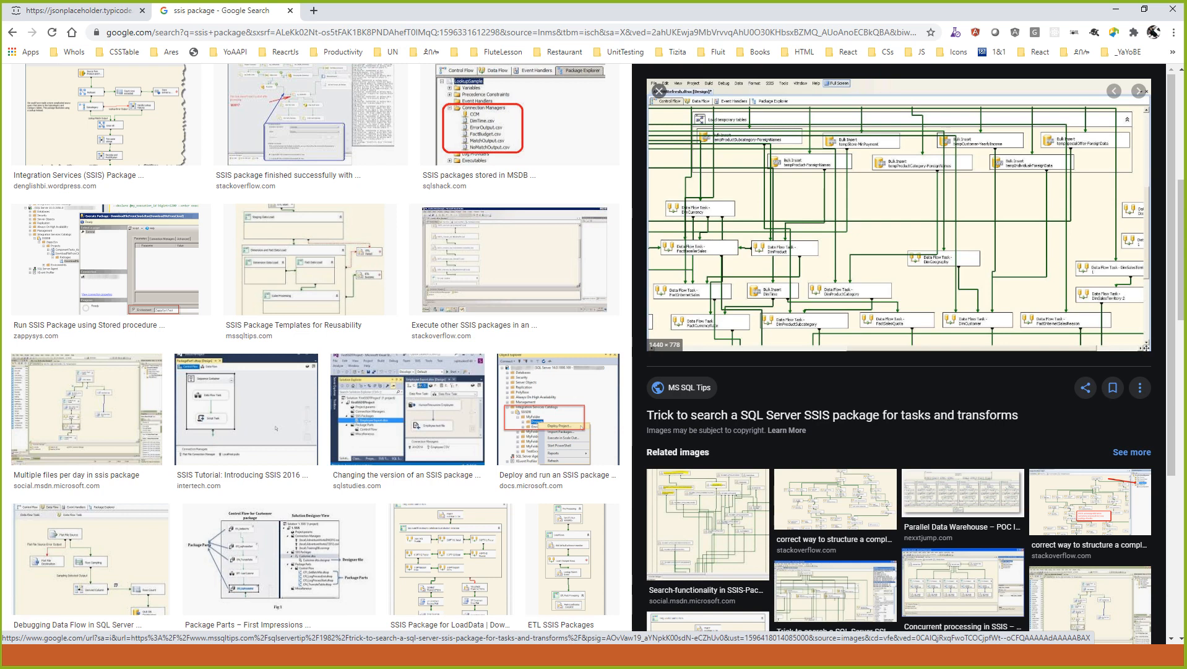
{"action": "left_click", "coordinate": [1116, 9]}
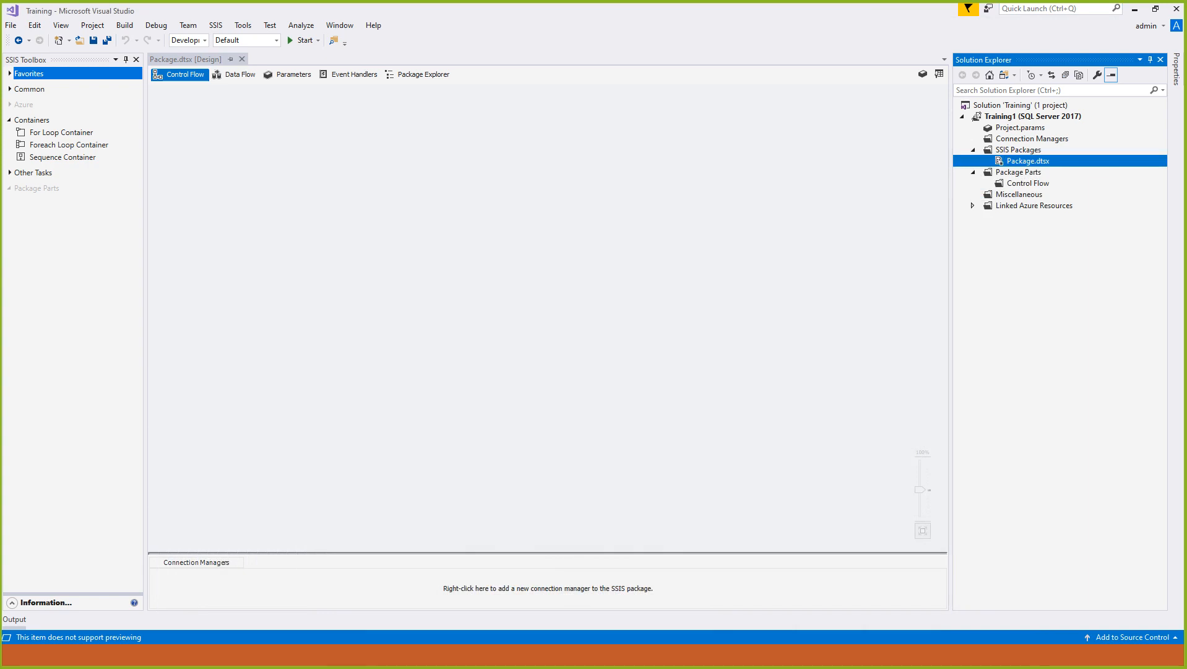
- Switch to the File Explorer window showing the Training folder and go up to the _CrashCourses folder
{"action": "key", "text": "super"}
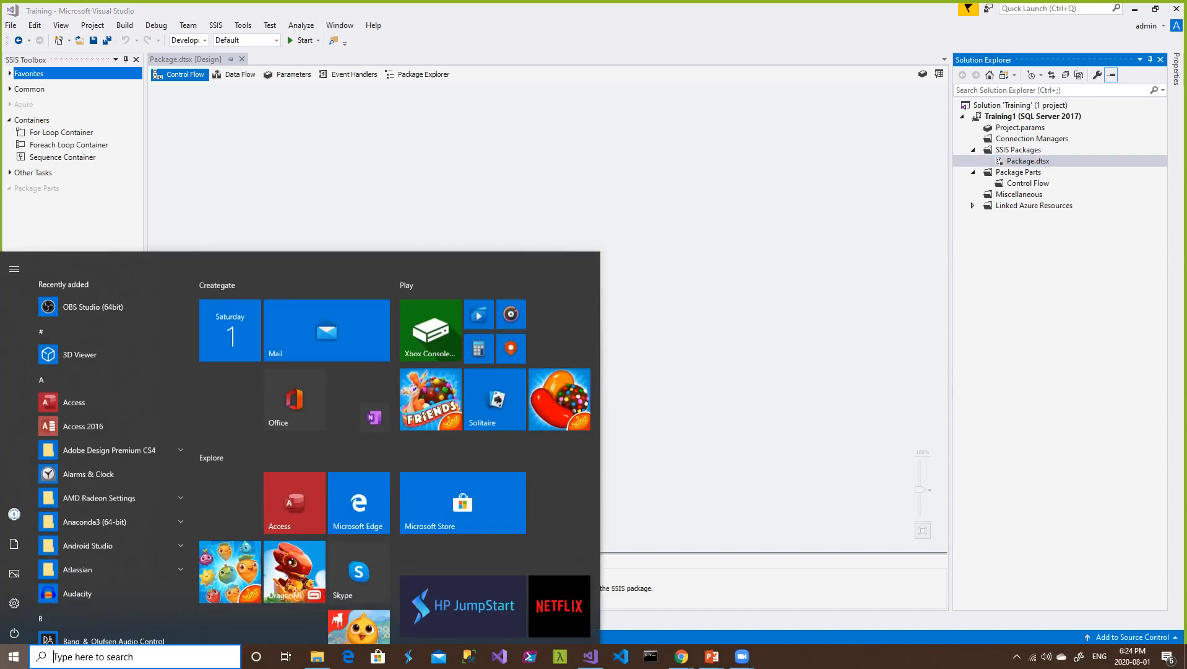
{"action": "key", "text": "alt+Tab"}
{"action": "key", "text": "alt+Tab"}
{"action": "key", "text": "alt+Tab"}
{"action": "key", "text": "alt+Tab"}
{"action": "key", "text": "alt+Tab"}
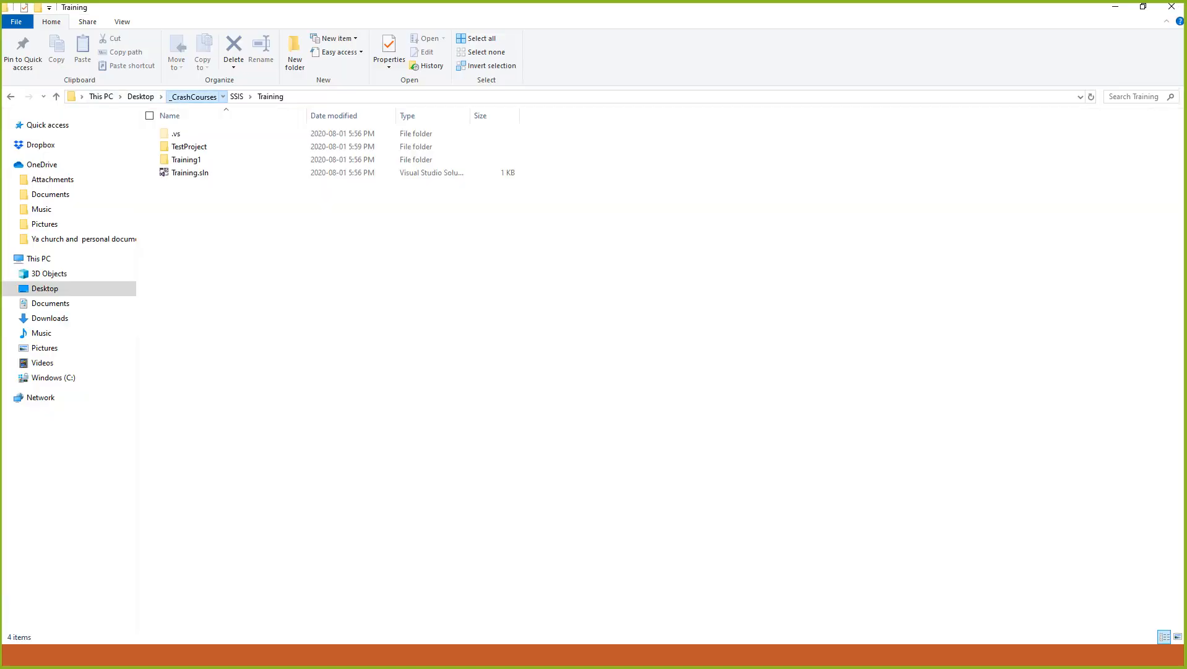
{"action": "left_click", "coordinate": [193, 96]}
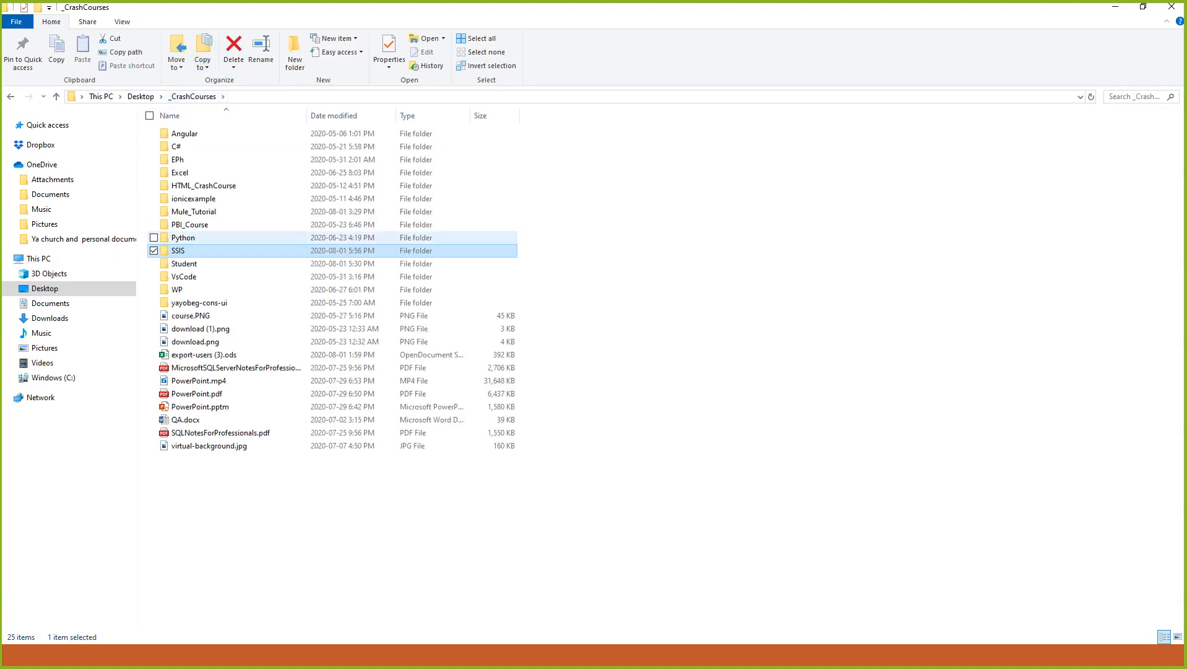
{"action": "left_click", "coordinate": [183, 238]}
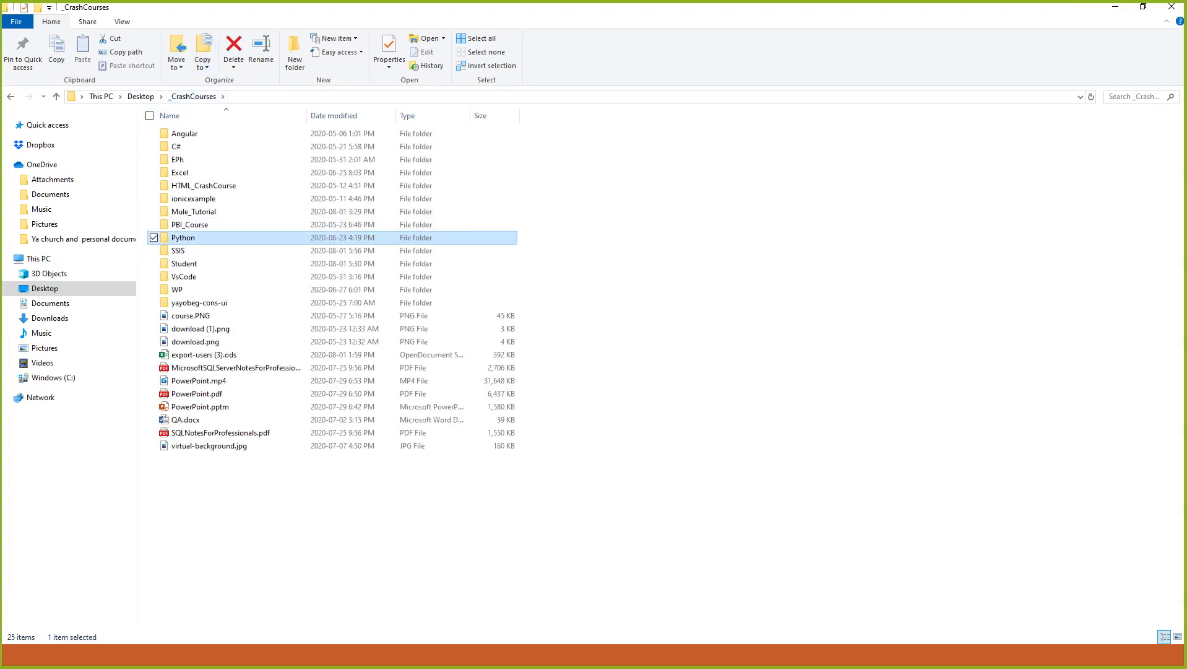
{"action": "double_click", "coordinate": [183, 237]}
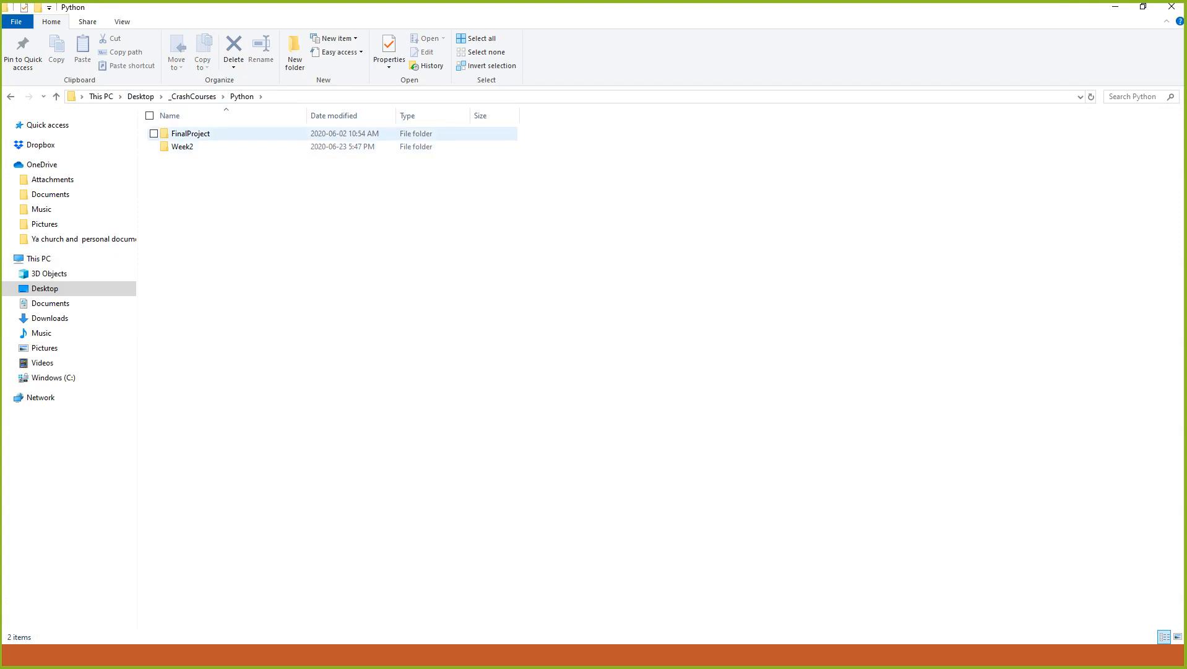
{"action": "double_click", "coordinate": [191, 133]}
{"action": "left_click", "coordinate": [241, 97]}
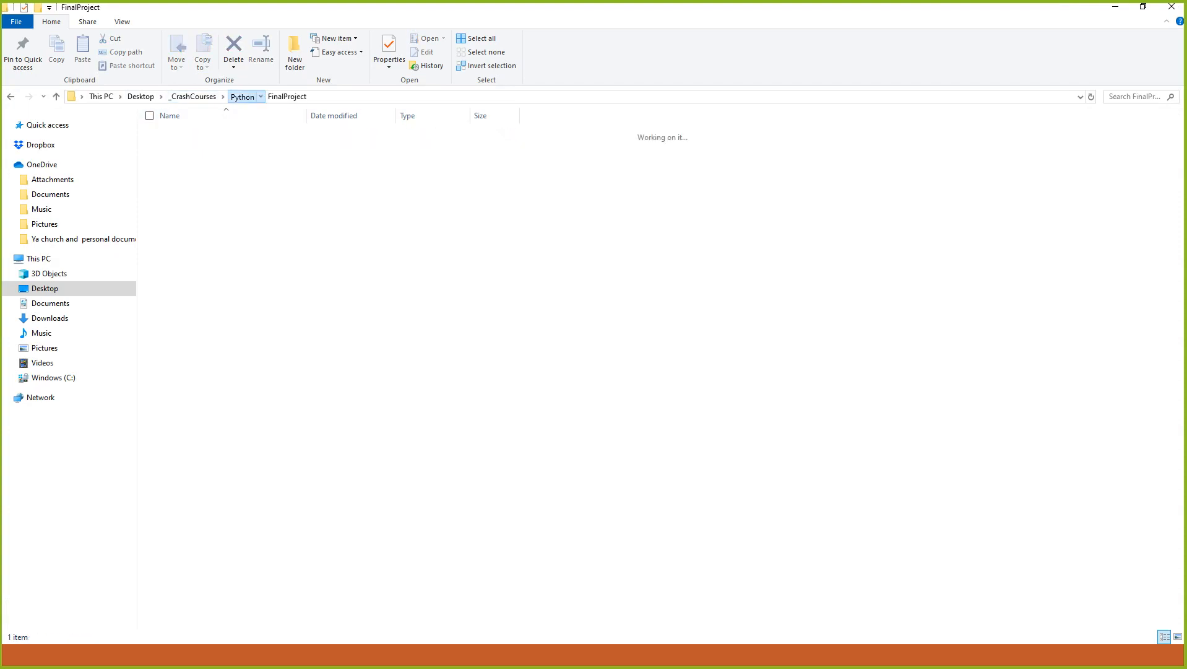
{"action": "left_click", "coordinate": [193, 96]}
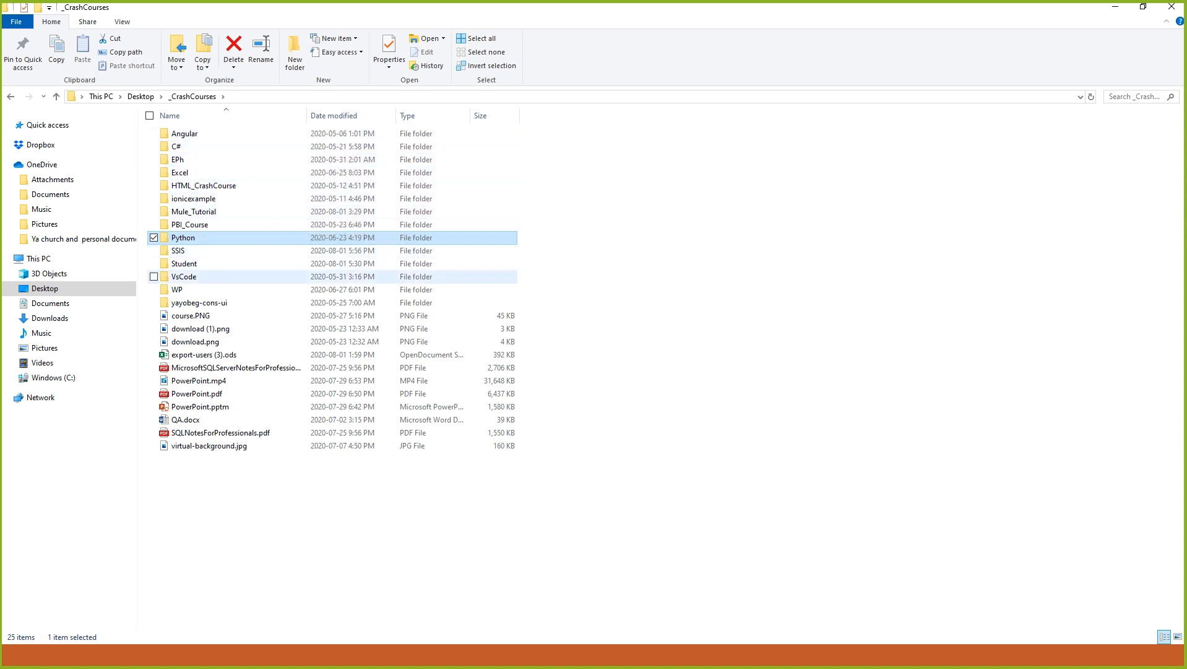
- Open the PBI_Course folder, check its DataSTore subfolder, and go into the DataDump subfolder
{"action": "double_click", "coordinate": [198, 225]}
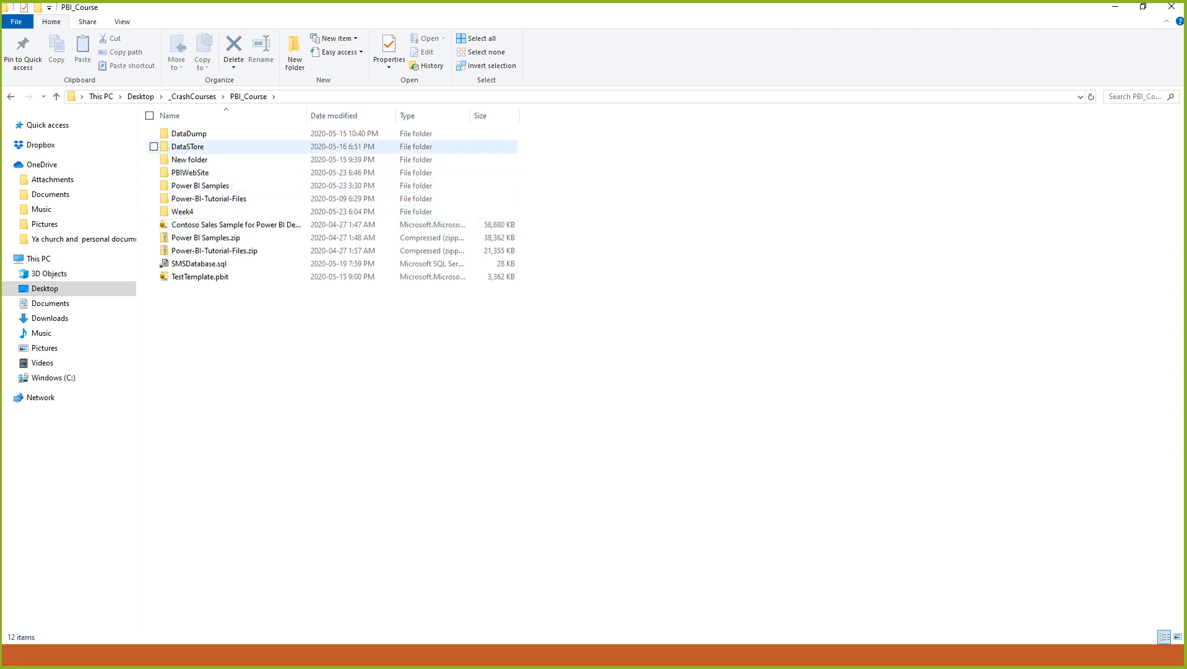
{"action": "double_click", "coordinate": [188, 147]}
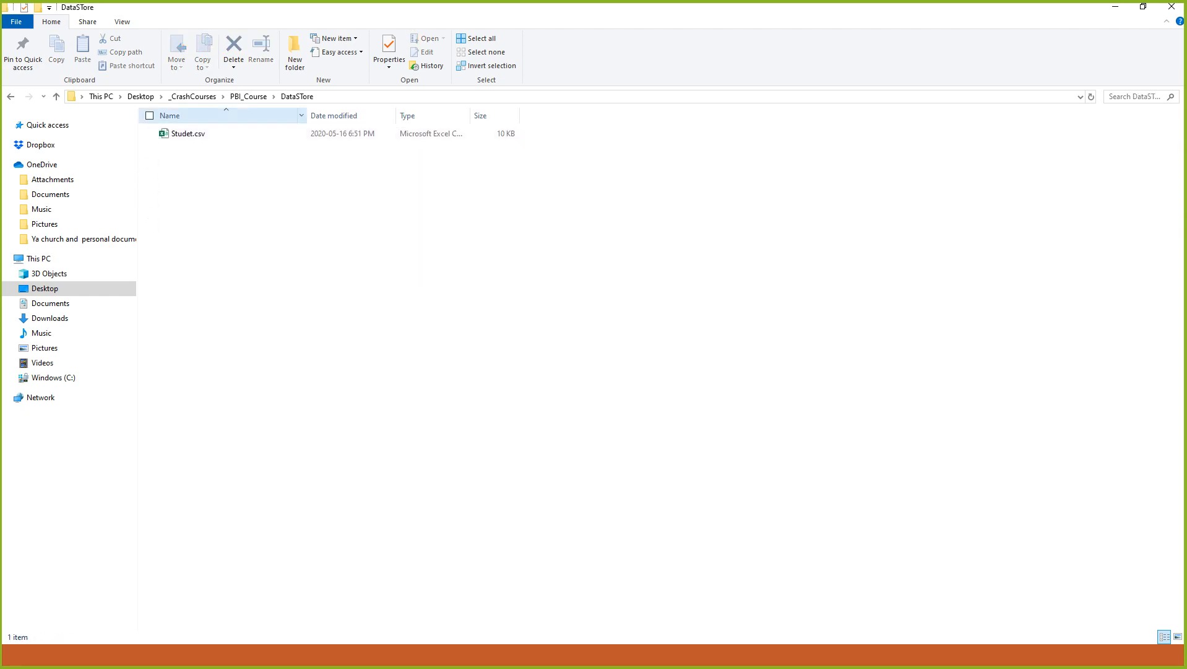
{"action": "left_click", "coordinate": [248, 96]}
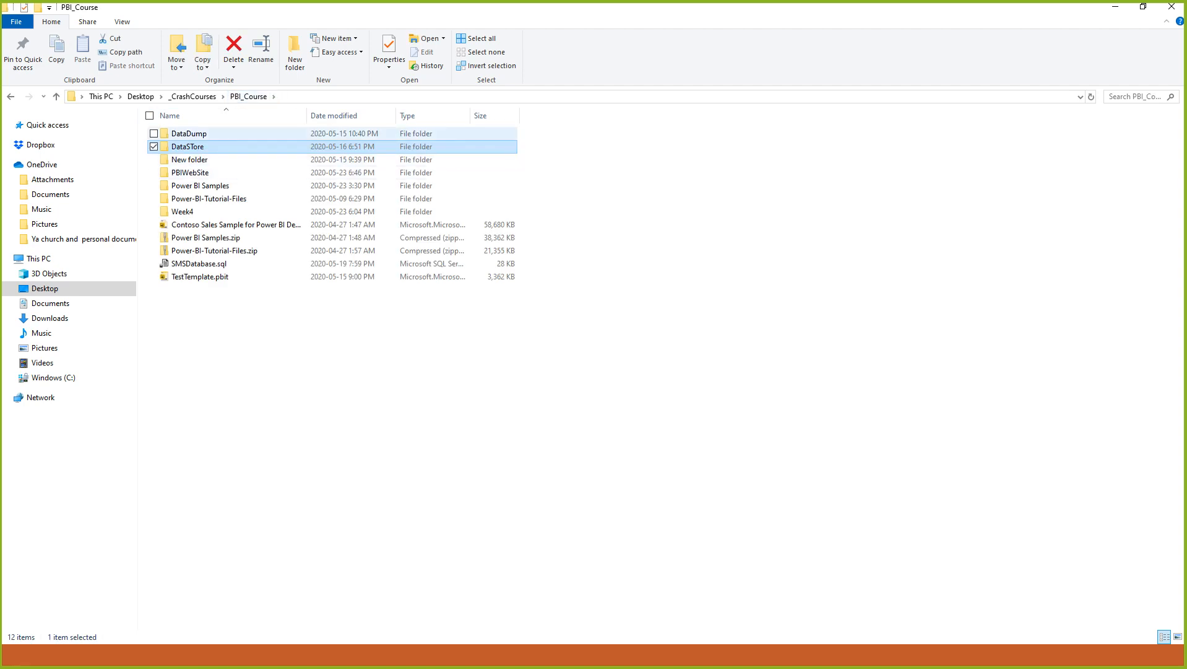
{"action": "double_click", "coordinate": [189, 133]}
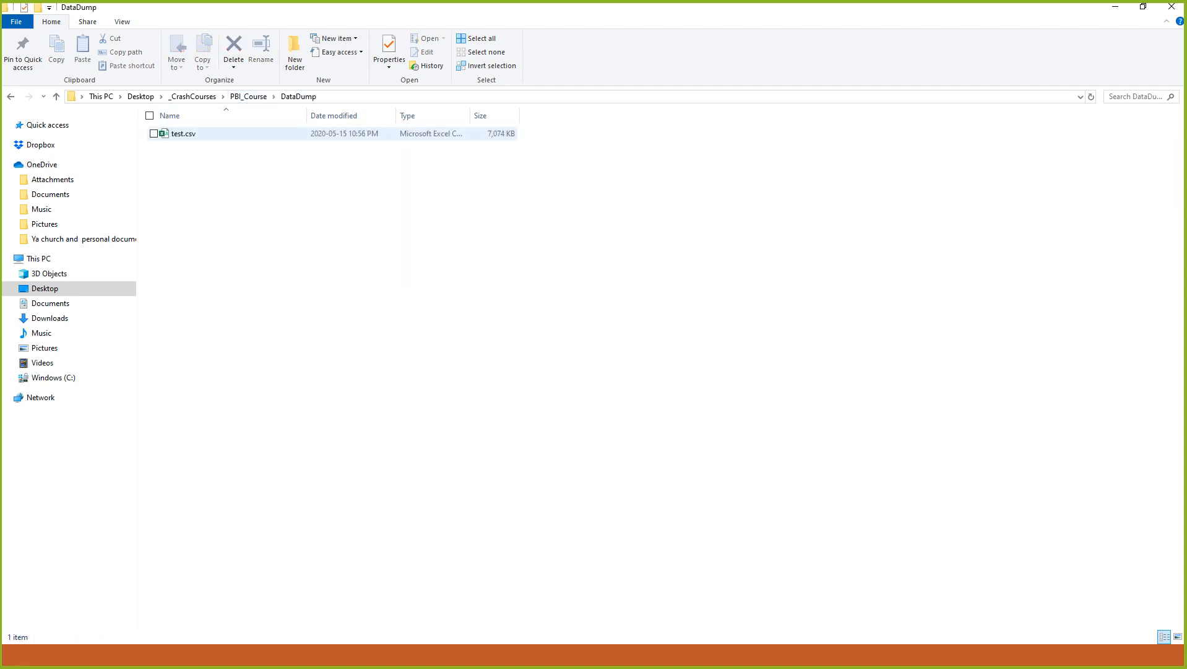
- Open test.csv from the DataDump folder in Excel and dismiss the document recovery list
{"action": "left_click", "coordinate": [180, 133]}
{"action": "right_click", "coordinate": [180, 134]}
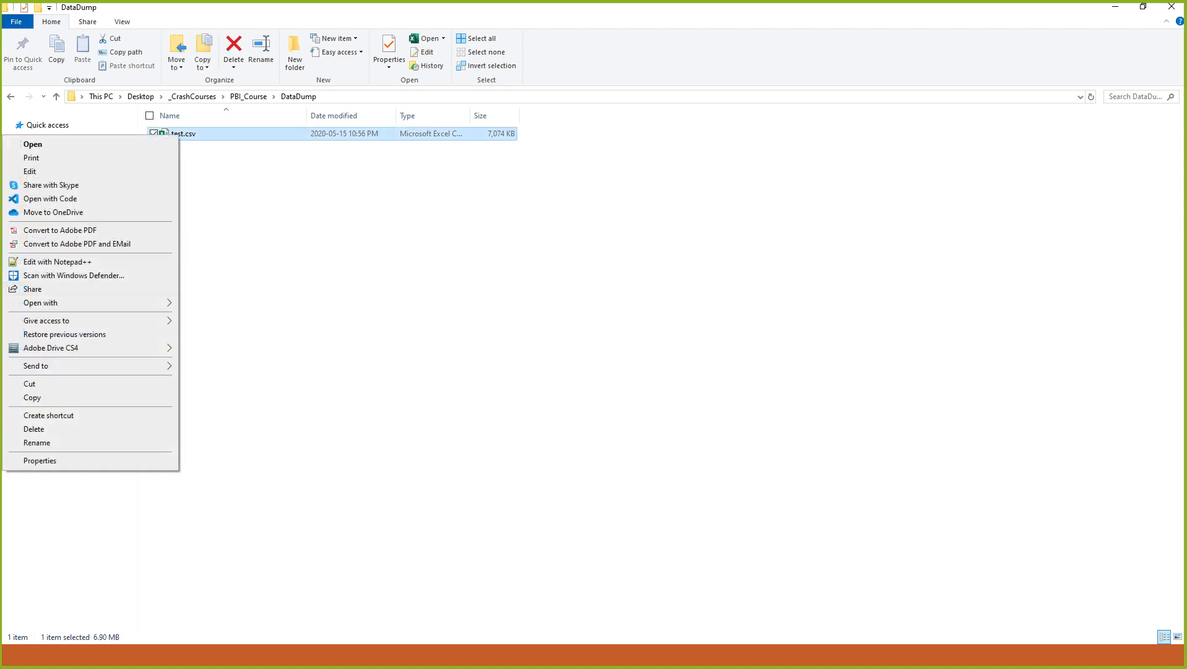
{"action": "key", "text": "Escape"}
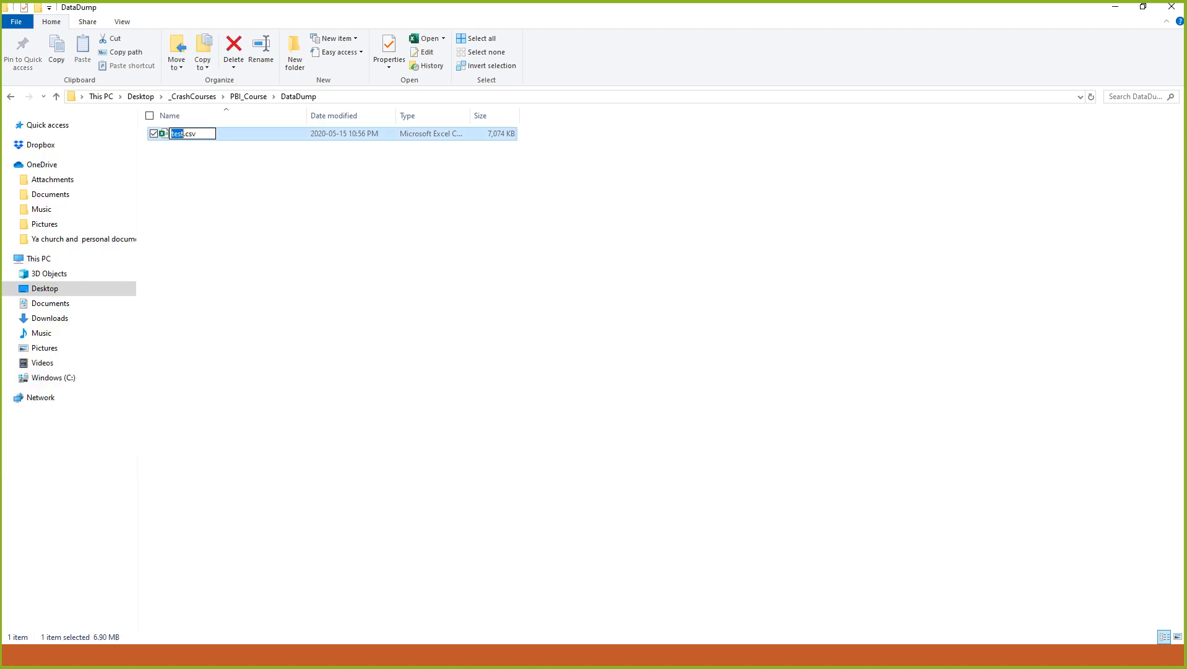
{"action": "right_click", "coordinate": [177, 132]}
{"action": "left_click", "coordinate": [62, 143]}
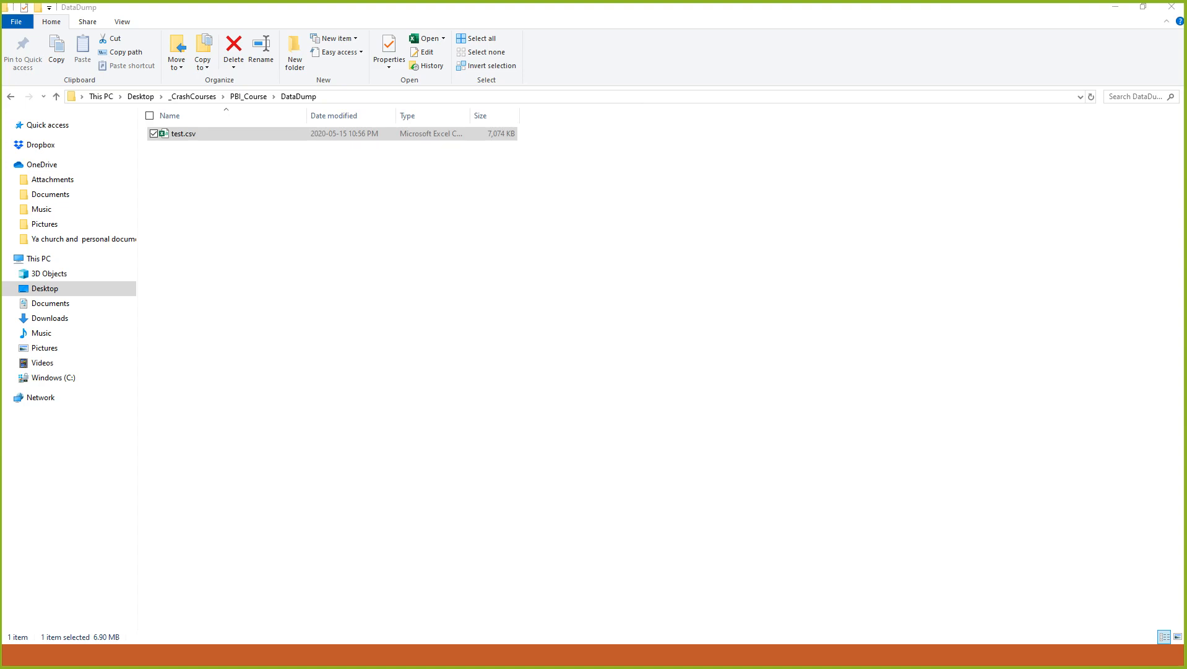
{"action": "left_click_drag", "start_coordinate": [3, 131], "coordinate": [549, 4]}
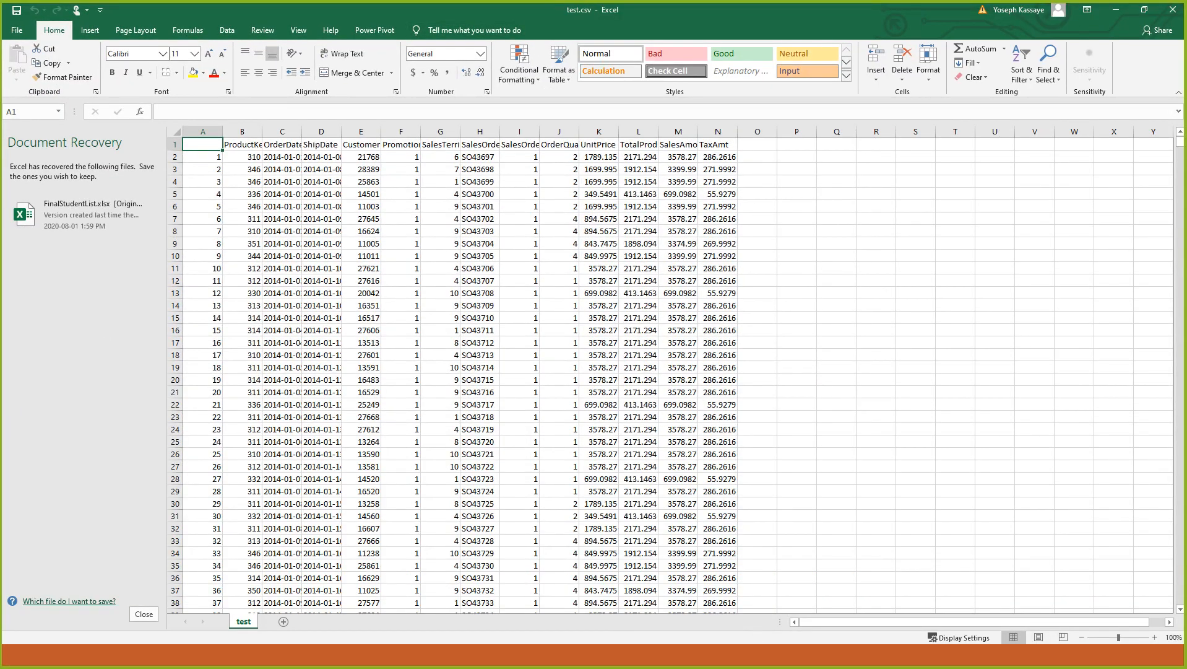
{"action": "left_click", "coordinate": [144, 613]}
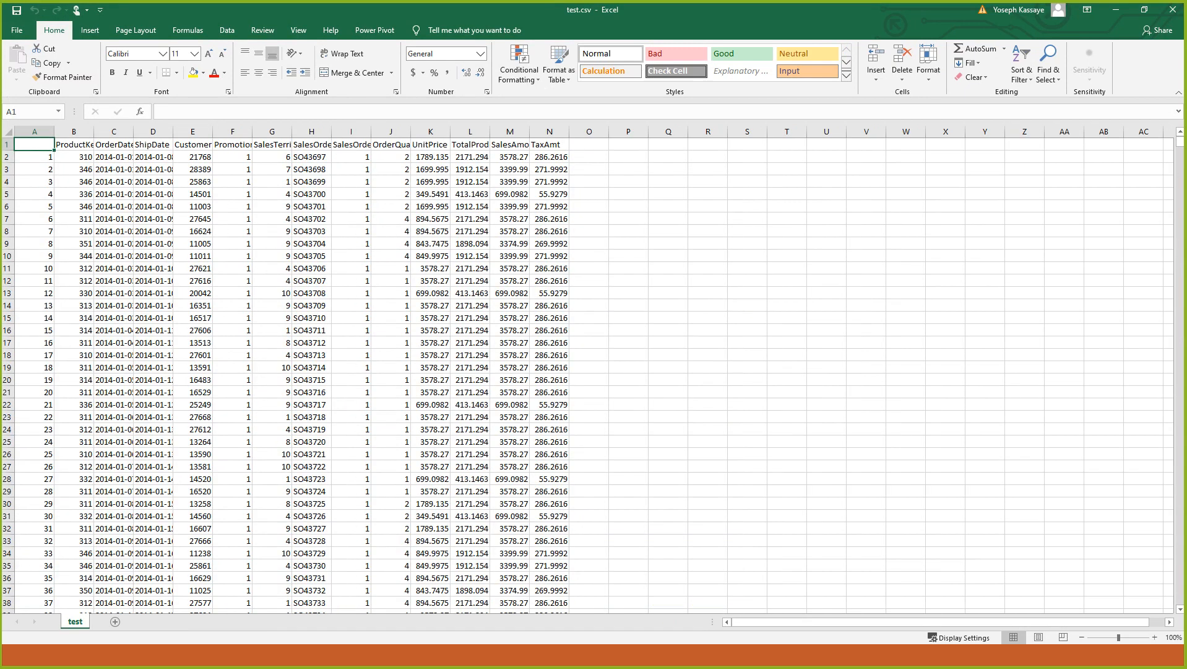
- Autofit the width of all columns in the test sheet and select cell E11
{"action": "left_click", "coordinate": [8, 132]}
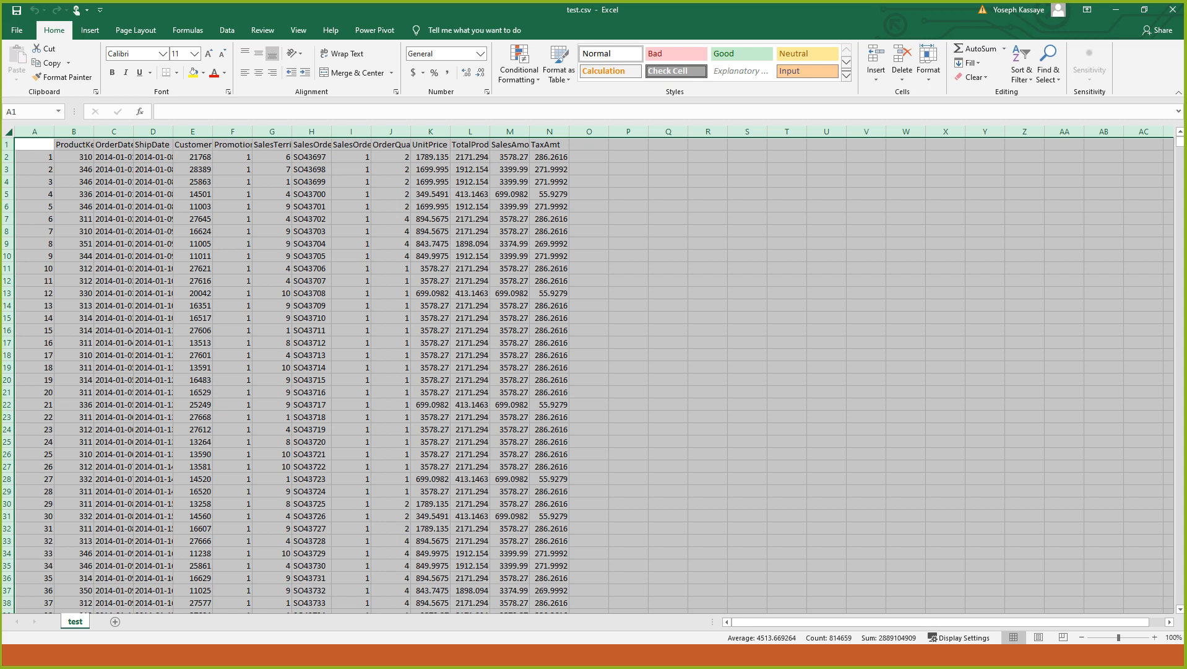
{"action": "key", "text": "alt+Tab"}
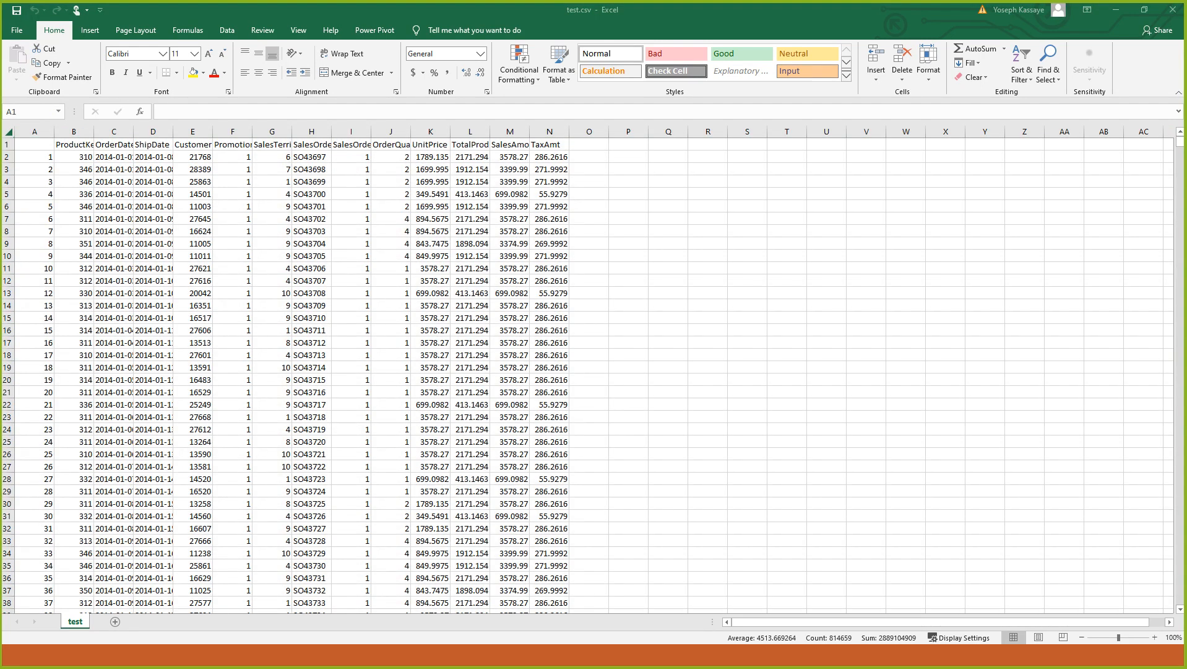
{"action": "key", "text": "alt+Tab"}
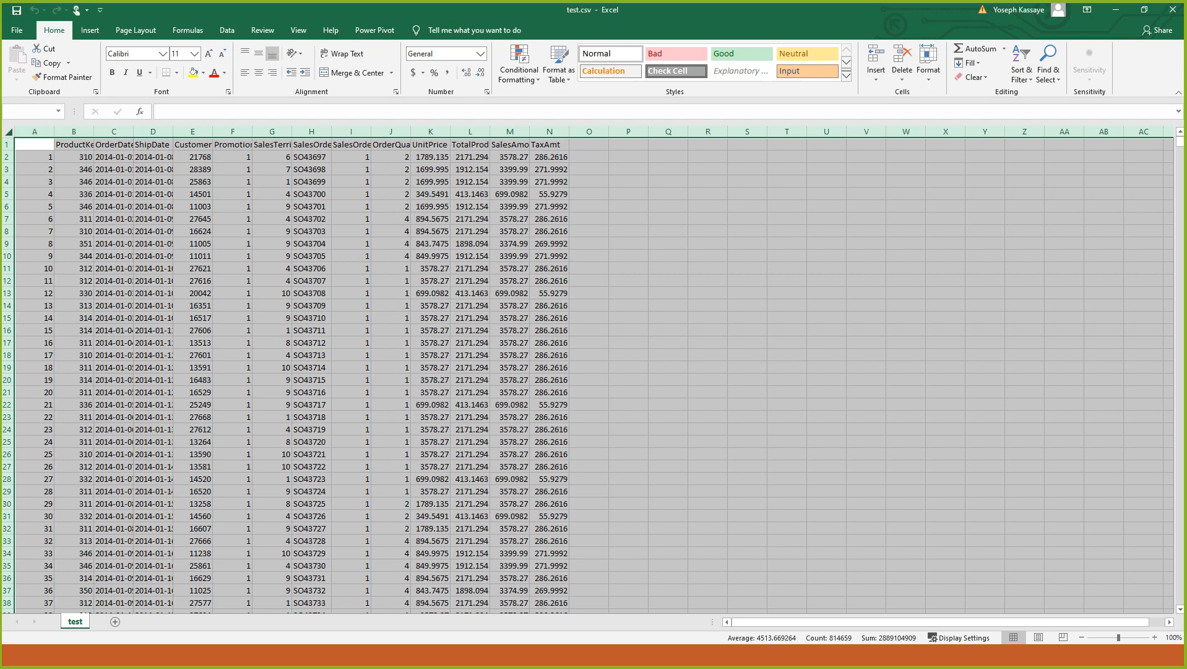
{"action": "double_click", "coordinate": [133, 132]}
{"action": "left_click", "coordinate": [348, 268]}
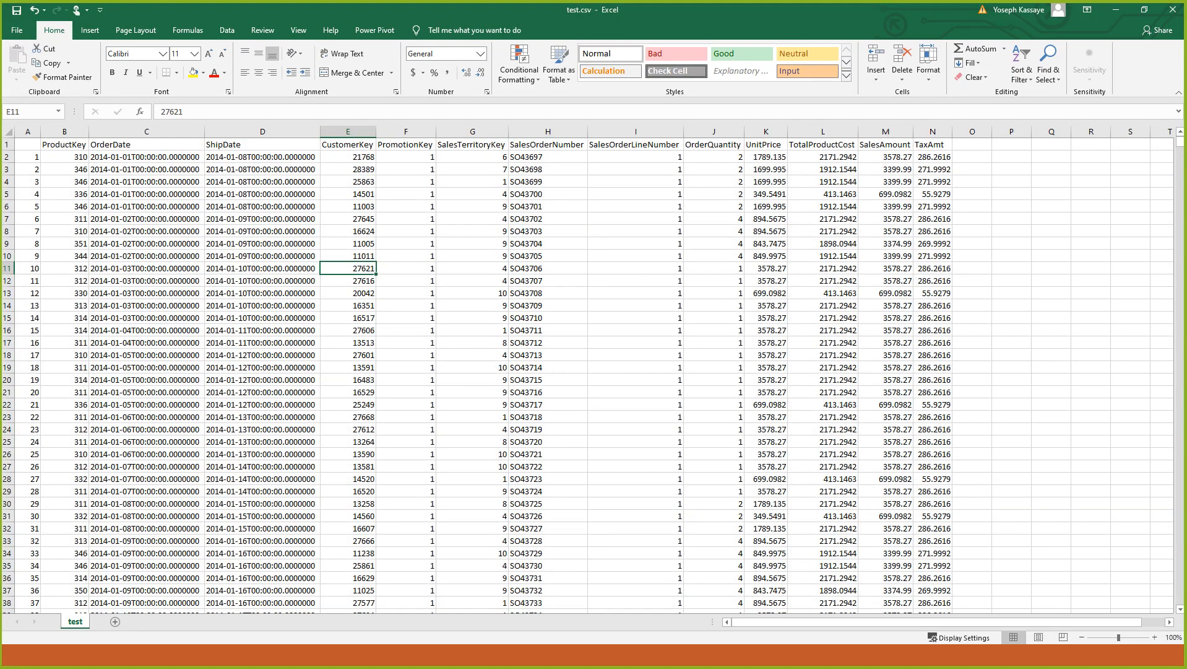
- Examine the sales rows in the test sheet down to the last record in row 58190 and return to the header row
{"action": "scroll", "coordinate": [588, 374], "scroll_direction": "down", "scroll_amount": 20}
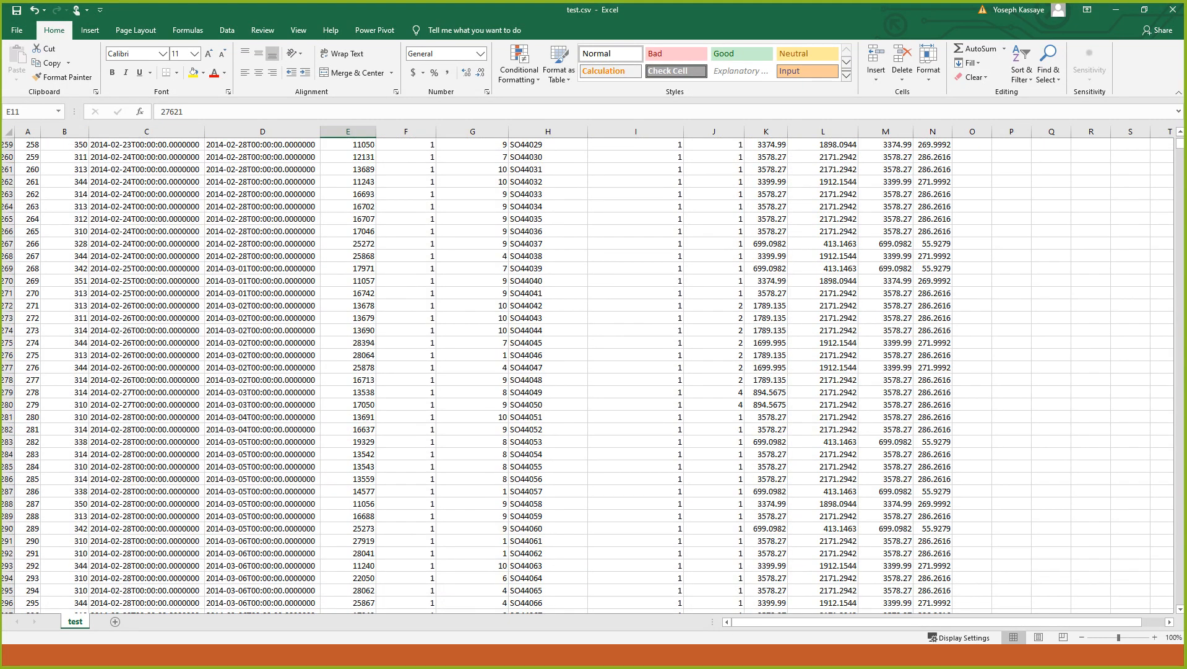
{"action": "scroll", "coordinate": [588, 374], "scroll_direction": "down", "scroll_amount": 20}
{"action": "scroll", "coordinate": [588, 374], "scroll_direction": "down", "scroll_amount": 20}
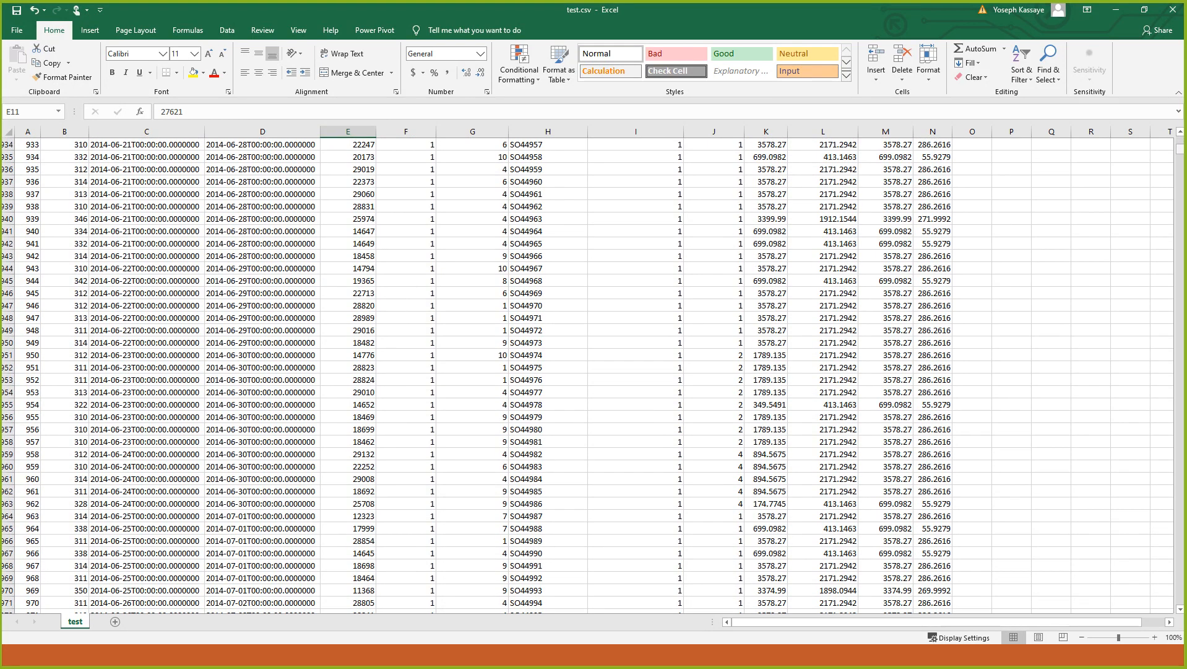
{"action": "left_click_drag", "start_coordinate": [1180, 149], "coordinate": [1180, 598]}
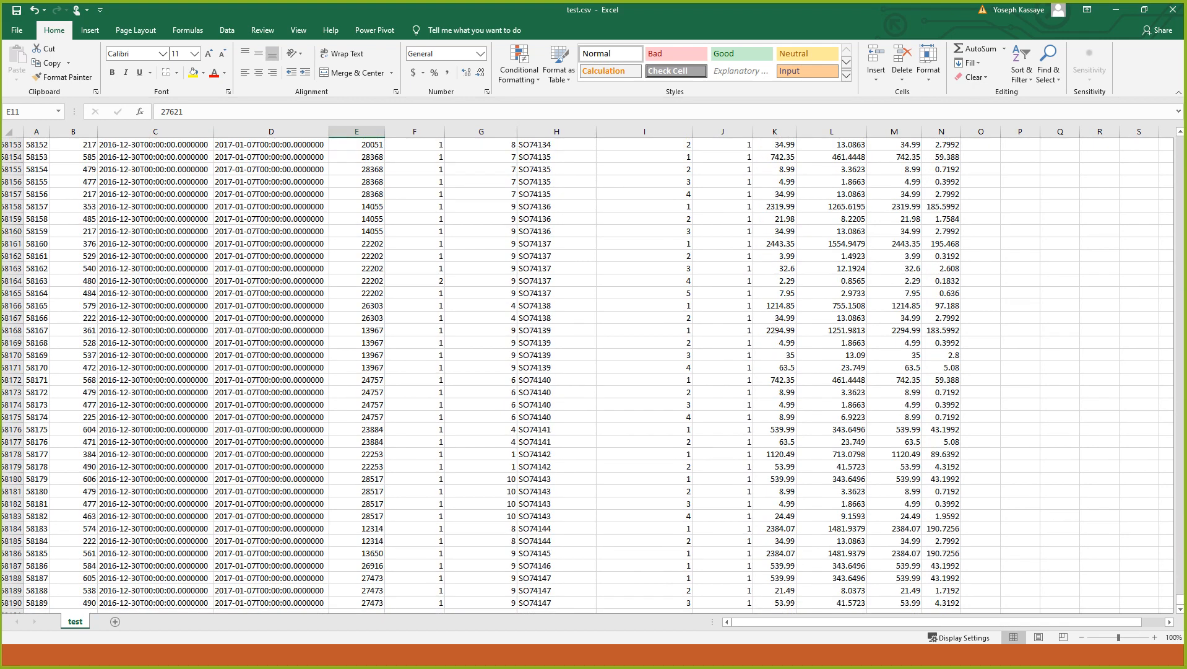
{"action": "left_click", "coordinate": [73, 602]}
{"action": "left_click", "coordinate": [36, 603]}
{"action": "scroll", "coordinate": [36, 603], "scroll_direction": "down", "scroll_amount": 3}
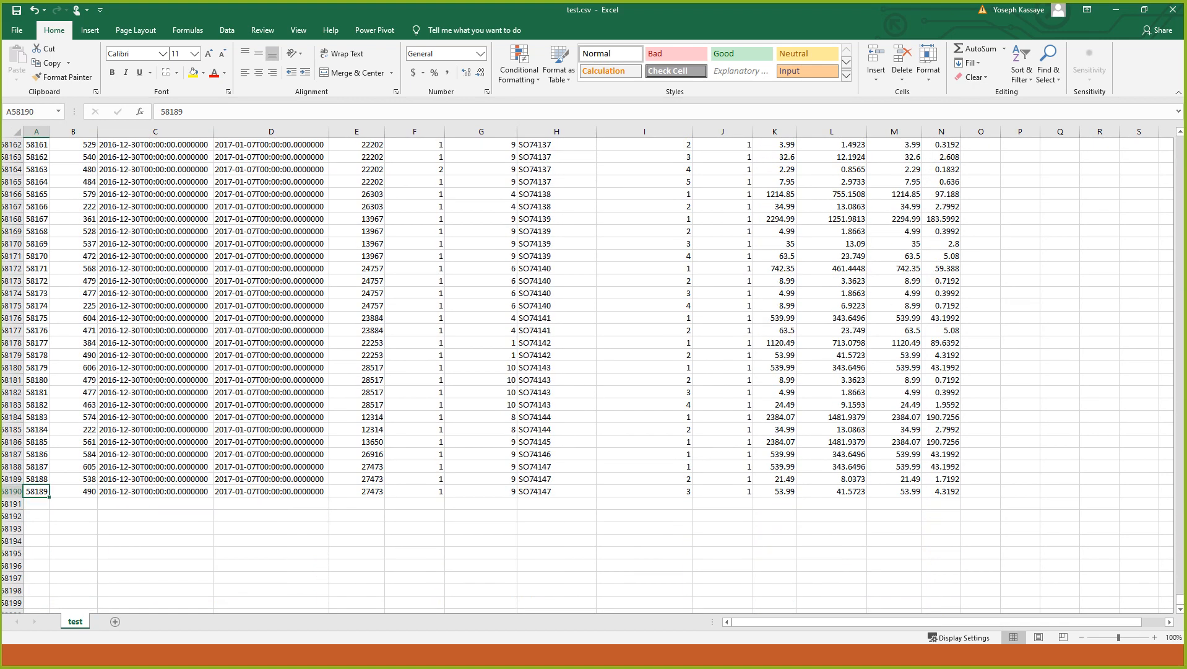
{"action": "scroll", "coordinate": [36, 602], "scroll_direction": "up", "scroll_amount": 1}
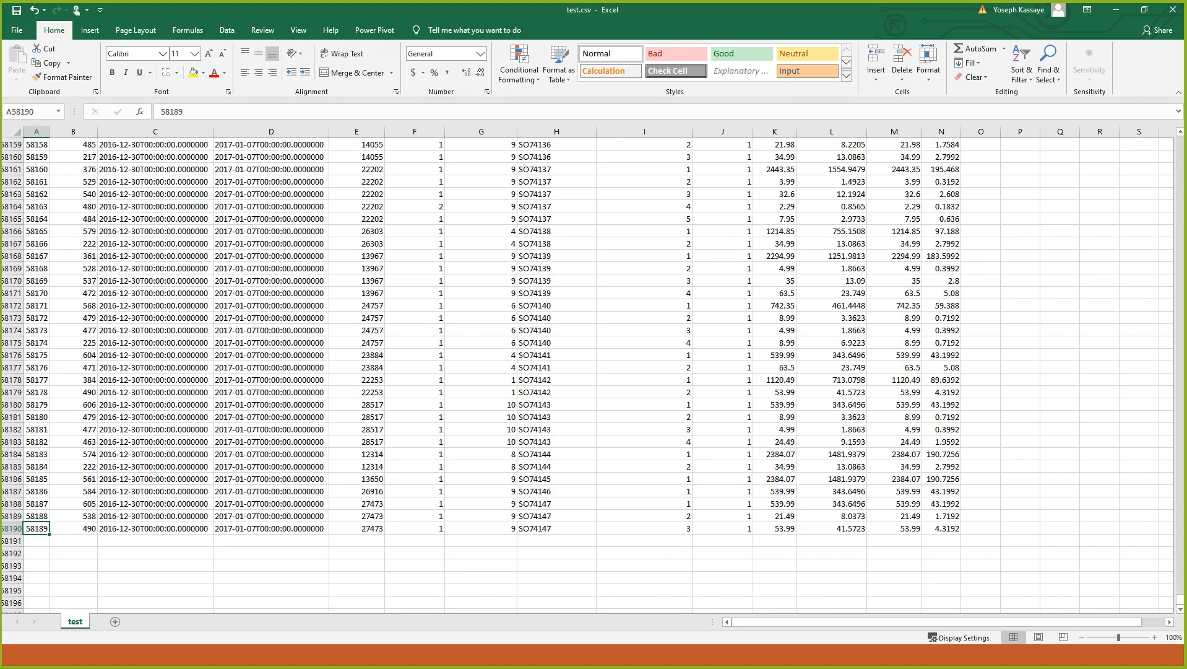
{"action": "scroll", "coordinate": [588, 372], "scroll_direction": "up", "scroll_amount": 11}
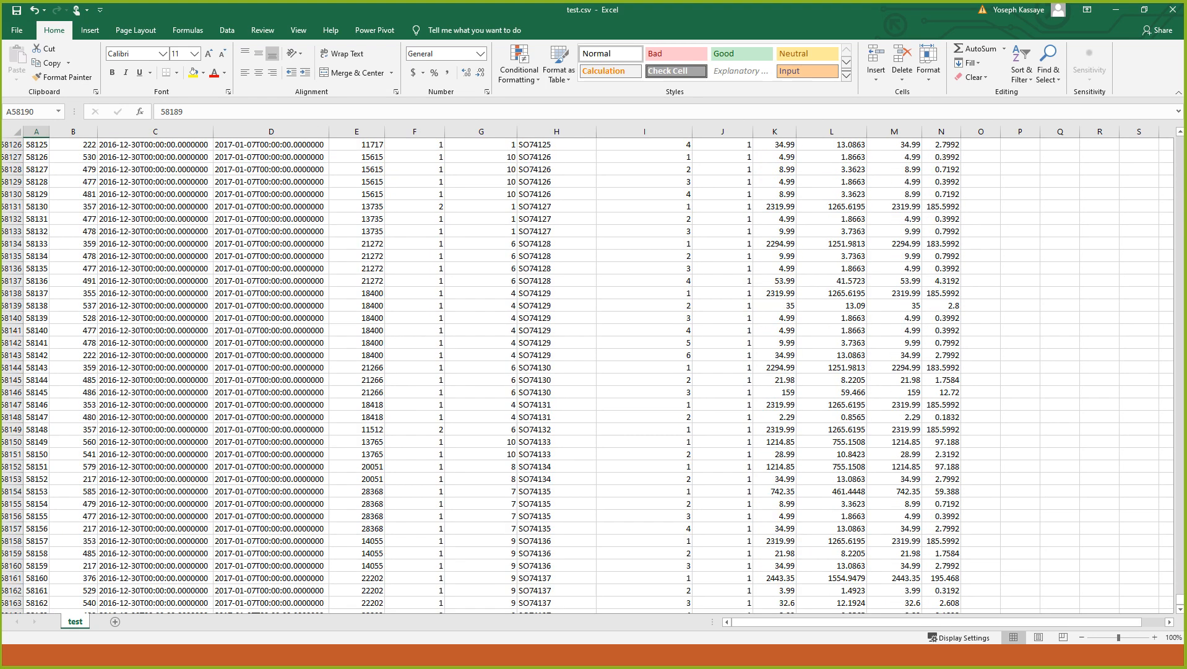
{"action": "left_click_drag", "start_coordinate": [1180, 599], "coordinate": [1180, 141]}
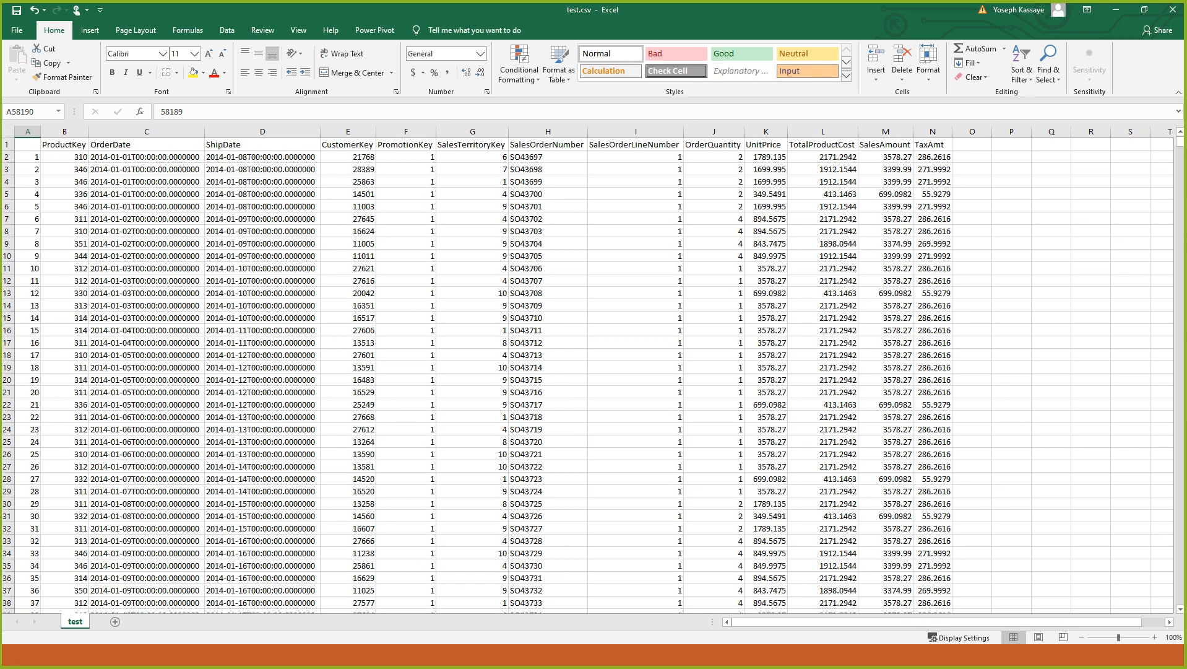
- Enter ID as the header in cell A1 and move along the header row to ShipDate
{"action": "left_click", "coordinate": [28, 144]}
{"action": "type", "text": "ID"}
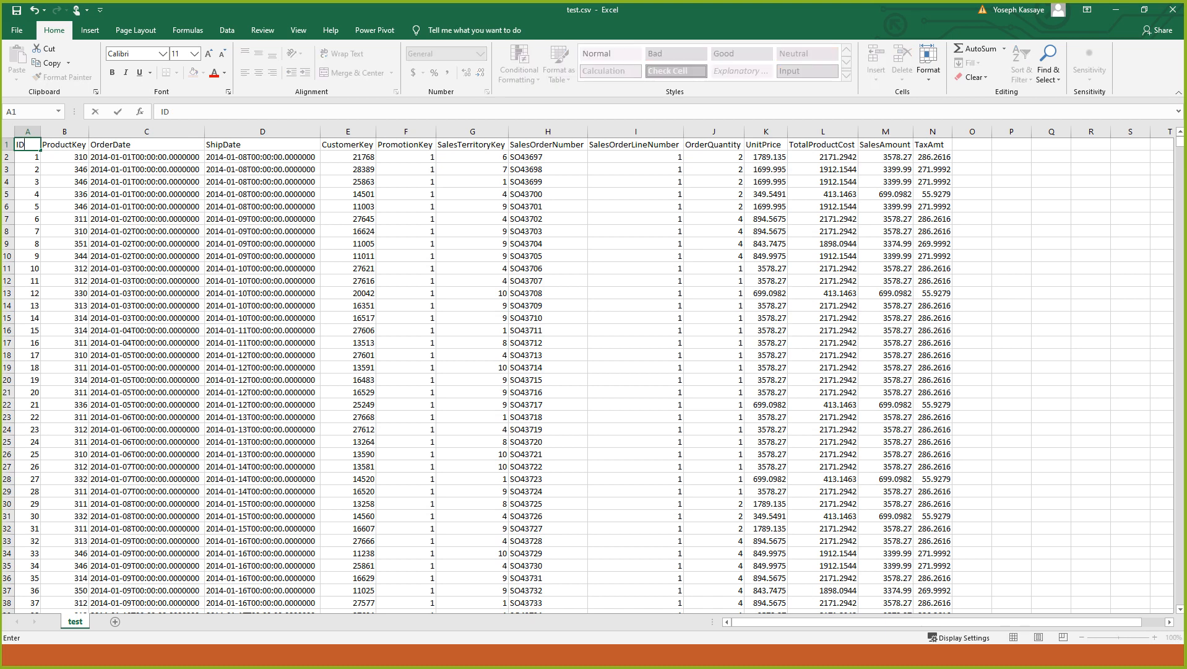
{"action": "key", "text": "Tab"}
{"action": "key", "text": "Tab"}
{"action": "key", "text": "Tab"}
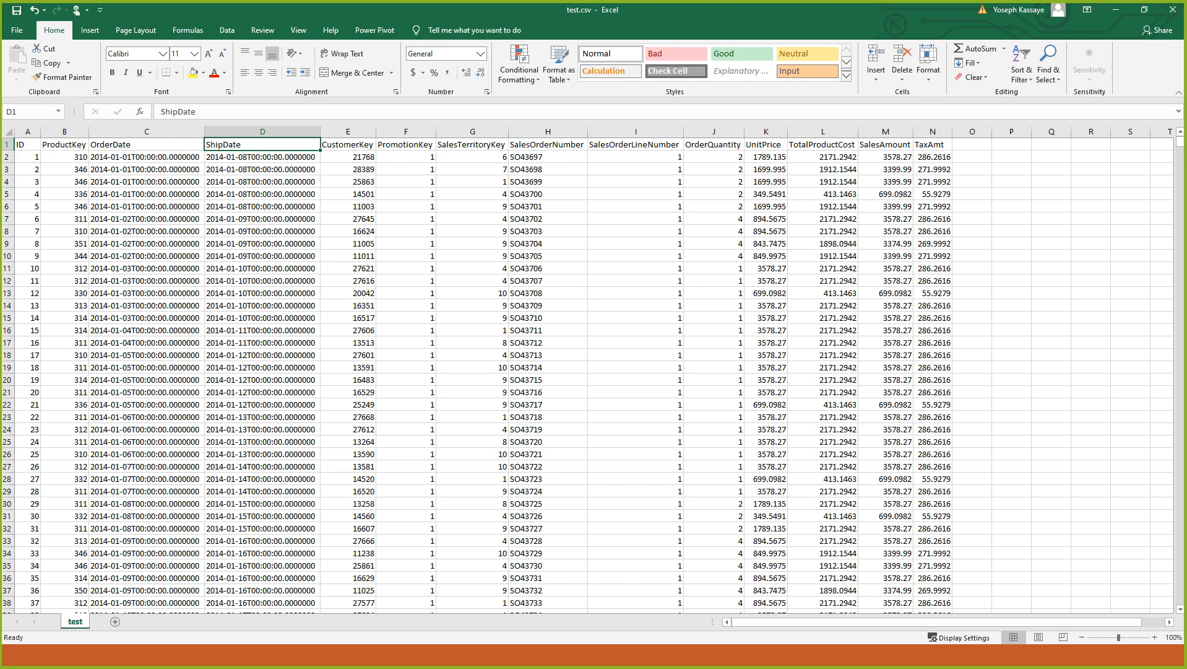
- Close the workbook, choose to save the changes, and browse to the SSIS folder inside _CrashCourses as the save location
{"action": "left_click", "coordinate": [1172, 9]}
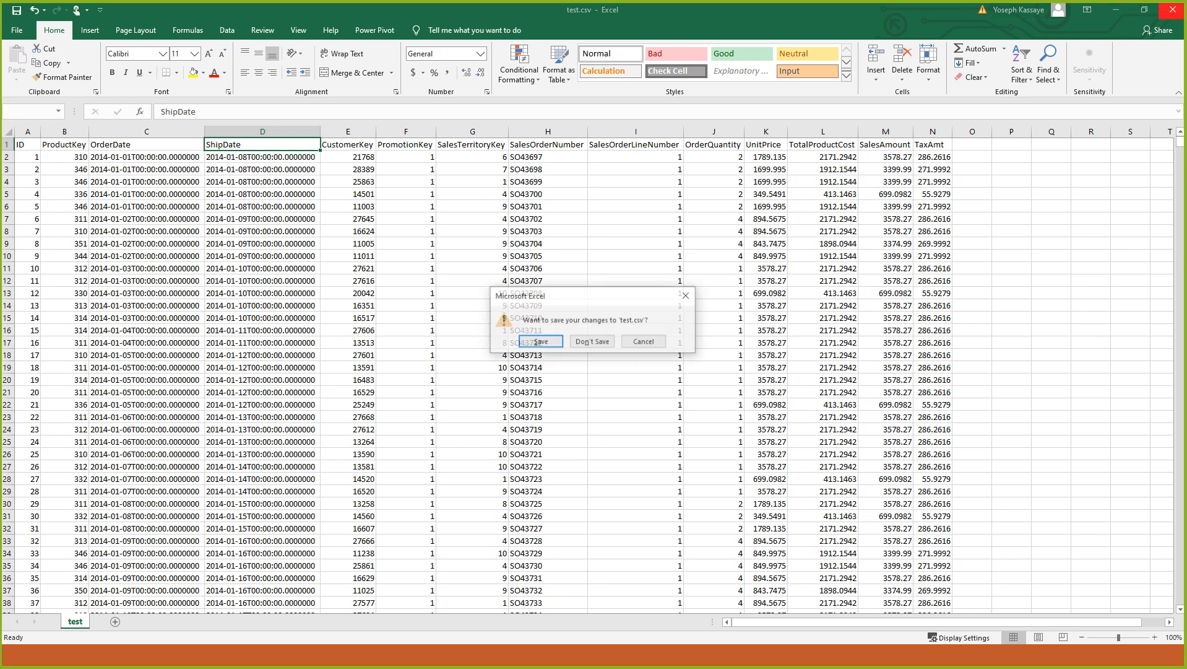
{"action": "key", "text": "Return"}
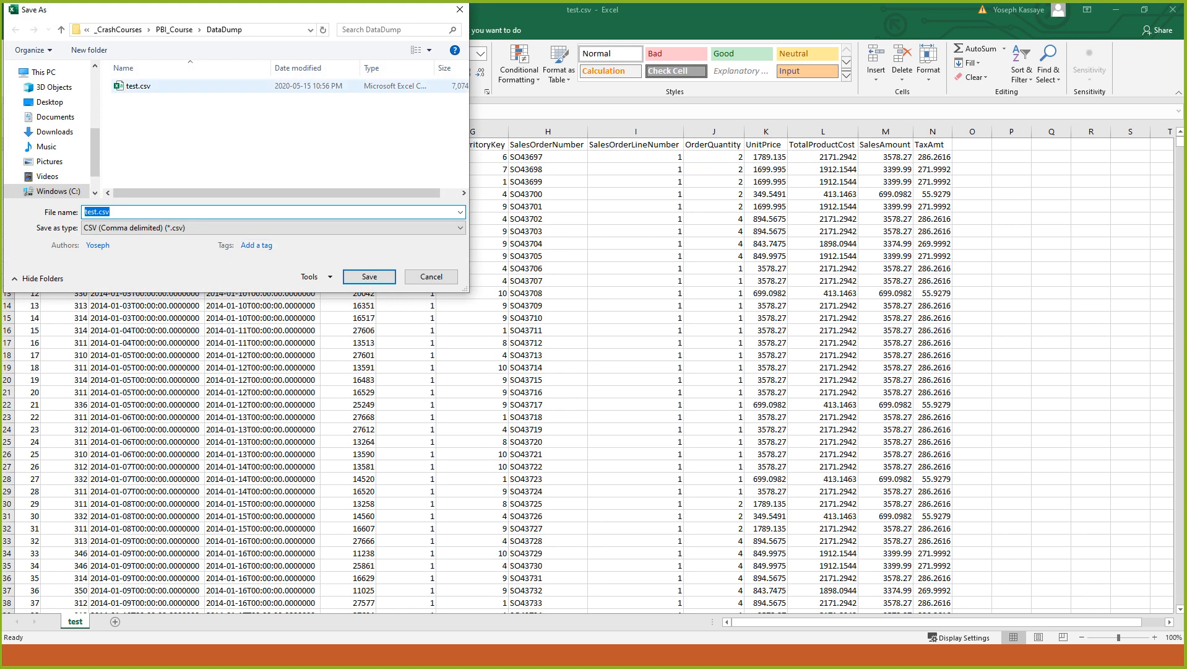
{"action": "left_click", "coordinate": [117, 29]}
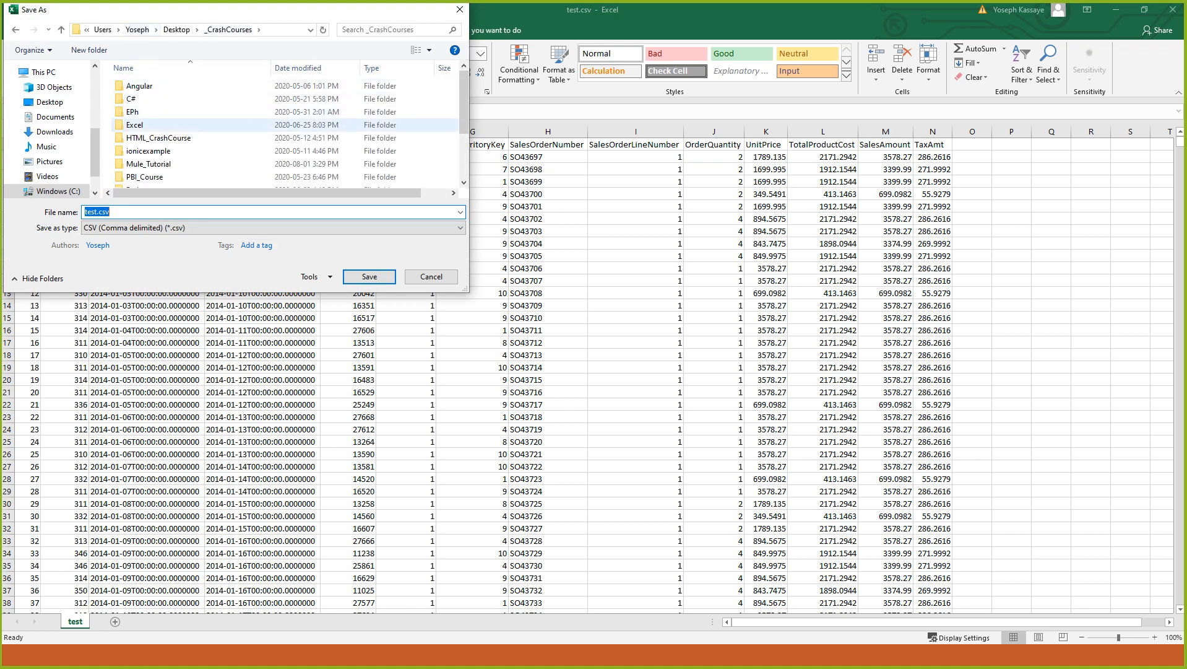
{"action": "scroll", "coordinate": [139, 141], "scroll_direction": "down", "scroll_amount": 3}
{"action": "double_click", "coordinate": [133, 128]}
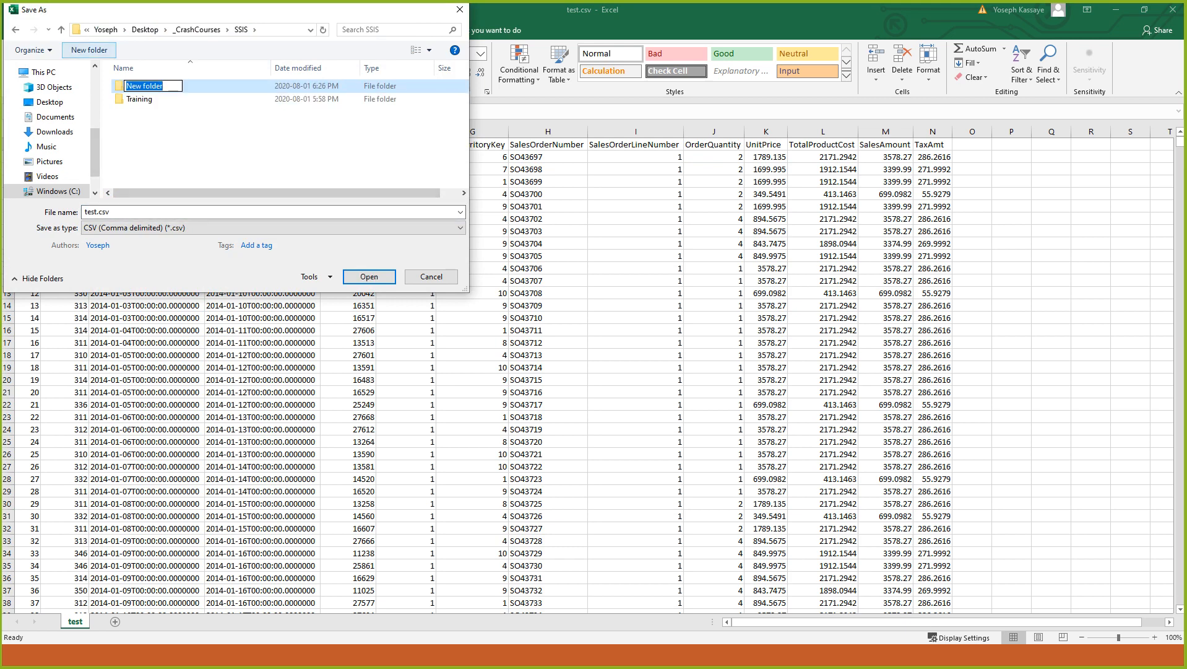
- Create a folder named DS inside SSIS and save test.csv there, keeping the CSV (Comma delimited) format
{"action": "type", "text": "DS"}
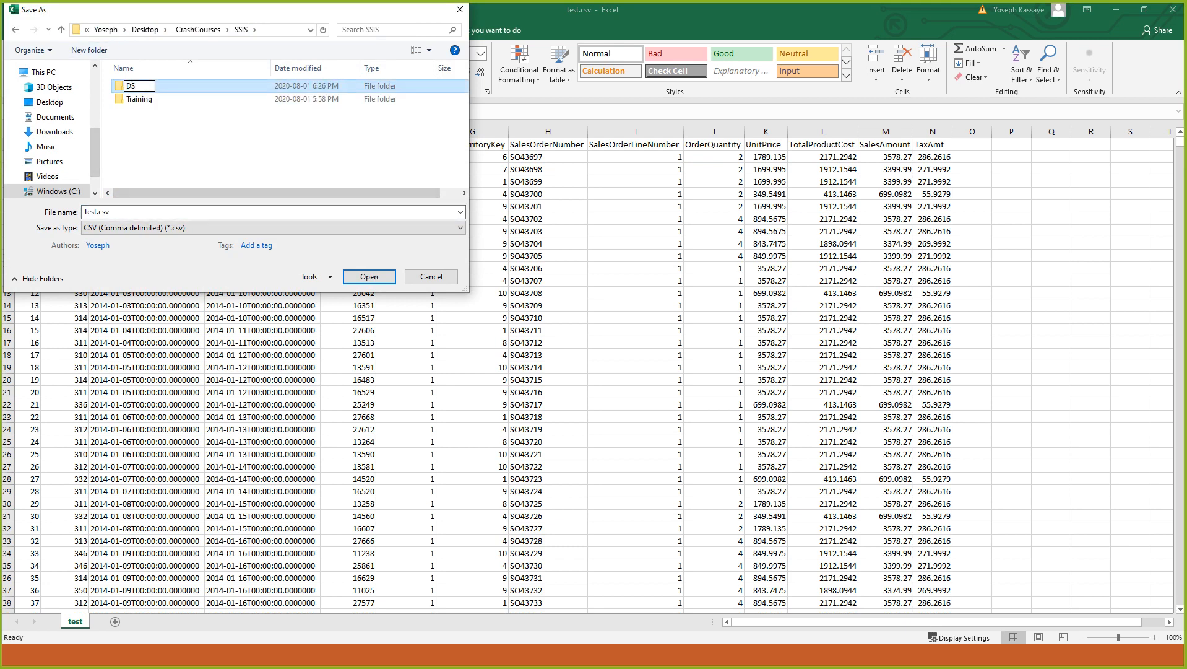
{"action": "key", "text": "Return"}
{"action": "key", "text": "Return"}
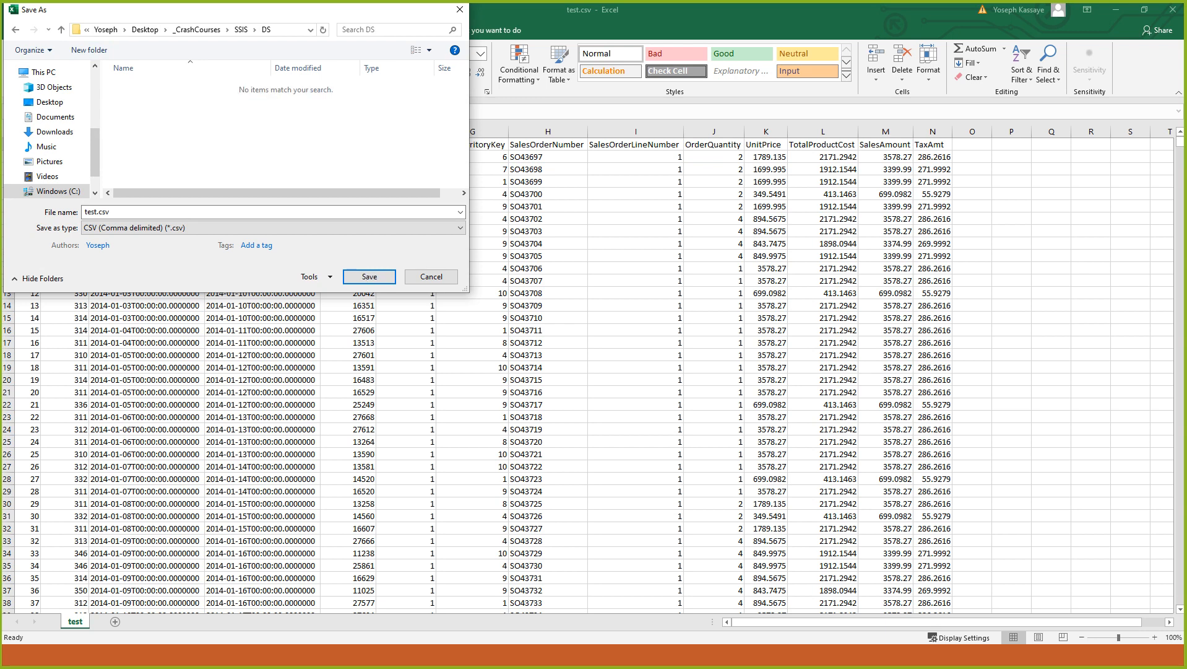
{"action": "left_click", "coordinate": [370, 276]}
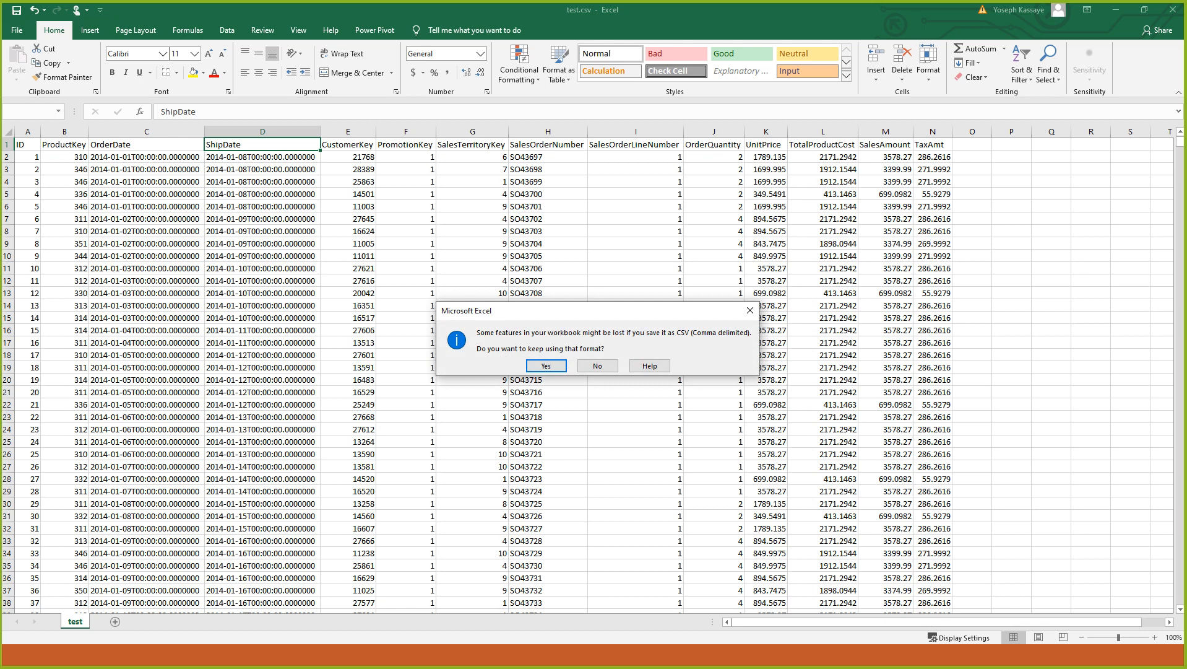
{"action": "key", "text": "Return"}
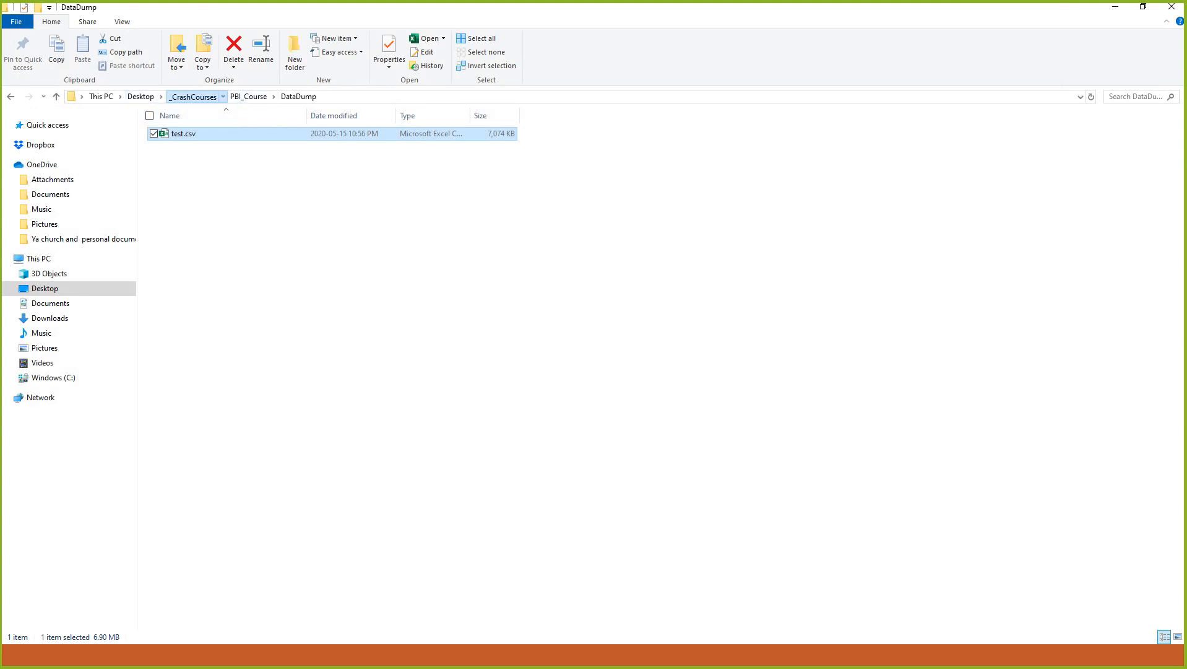
- In File Explorer, go back to the _CrashCourses folder and open the DS folder inside SSIS
{"action": "left_click", "coordinate": [193, 96]}
{"action": "left_click", "coordinate": [178, 251]}
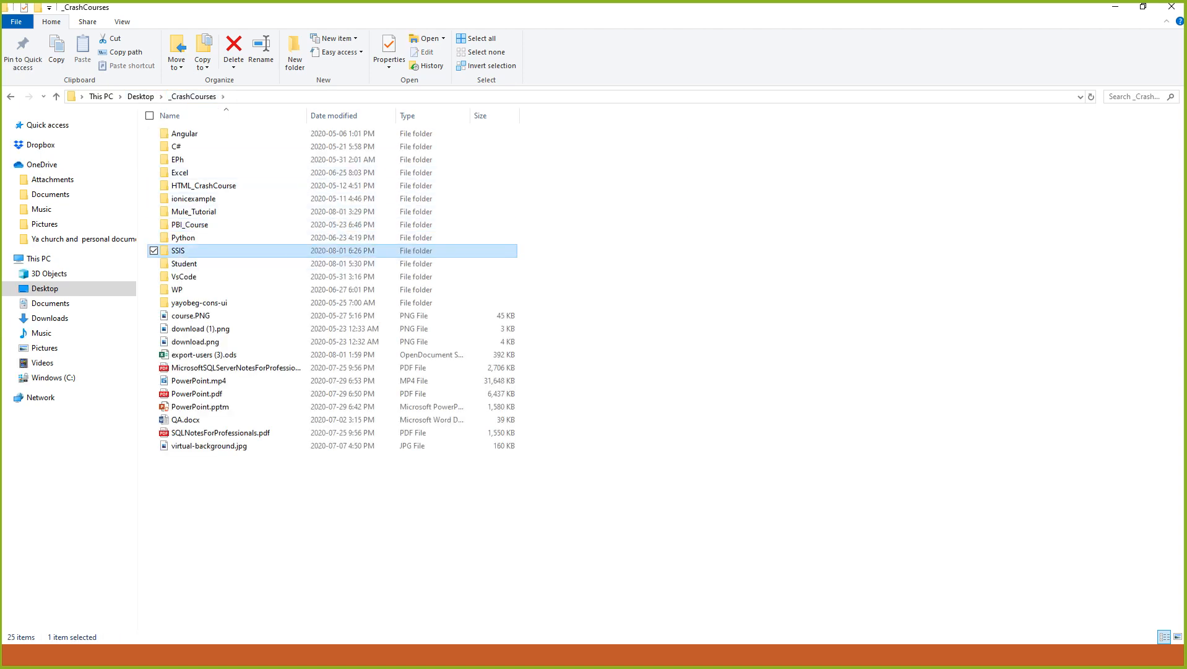
{"action": "double_click", "coordinate": [178, 250]}
{"action": "double_click", "coordinate": [179, 134]}
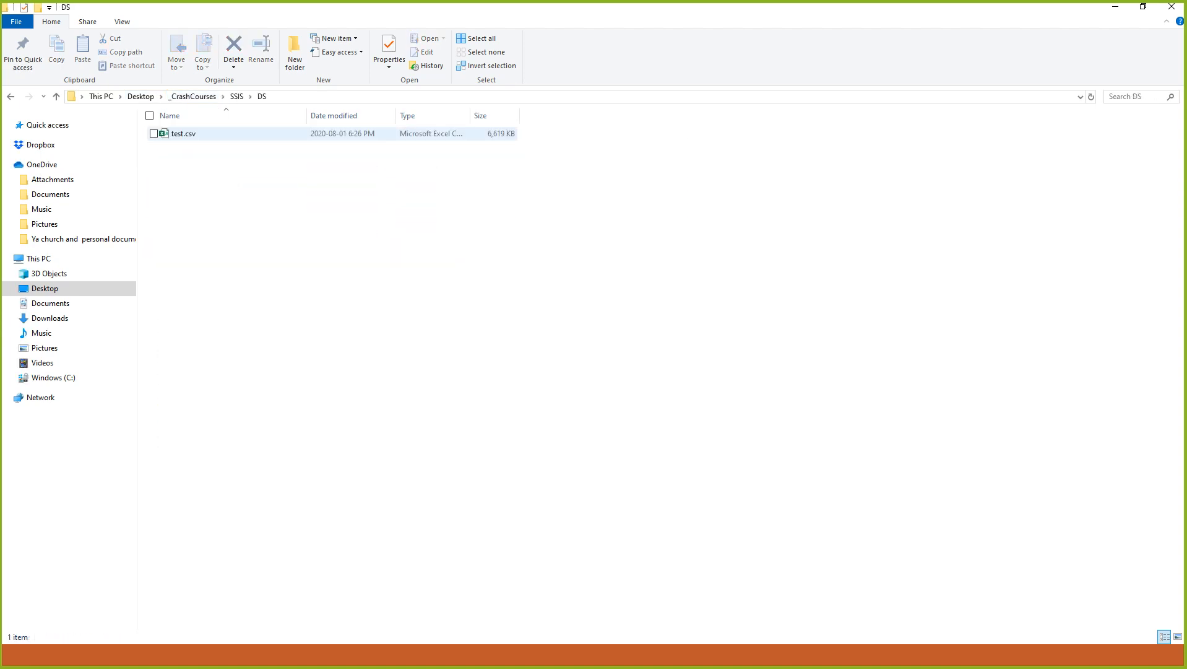
- Rename test.csv in the DS folder to Product.csv
{"action": "right_click", "coordinate": [186, 136]}
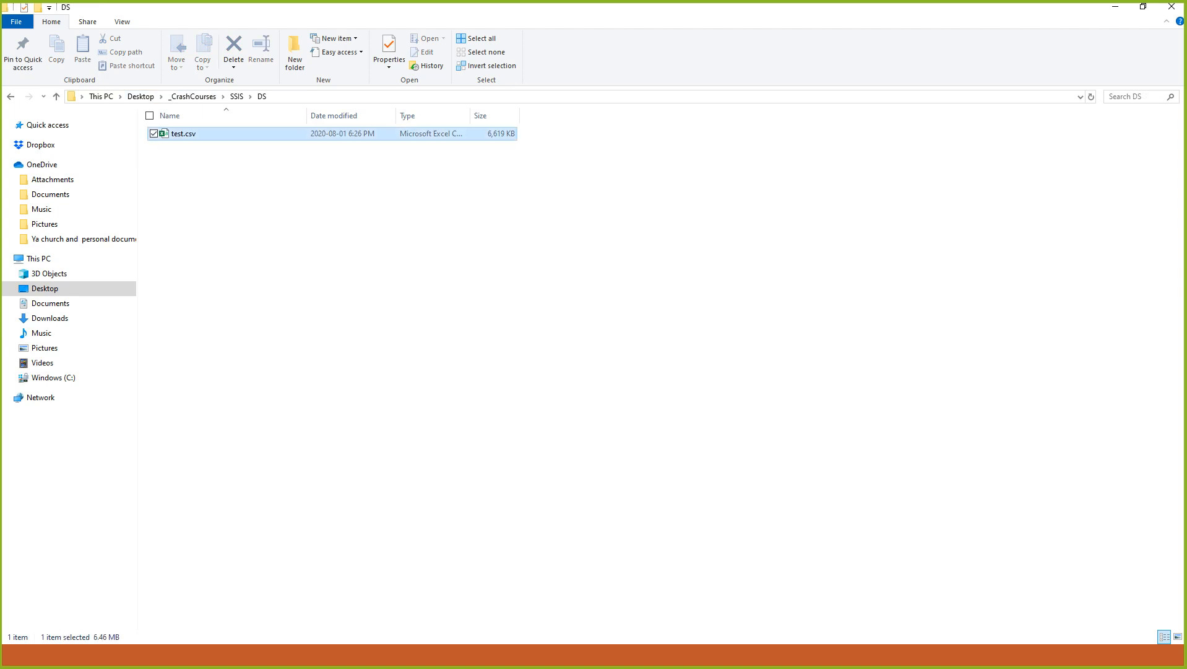
{"action": "left_click", "coordinate": [42, 445]}
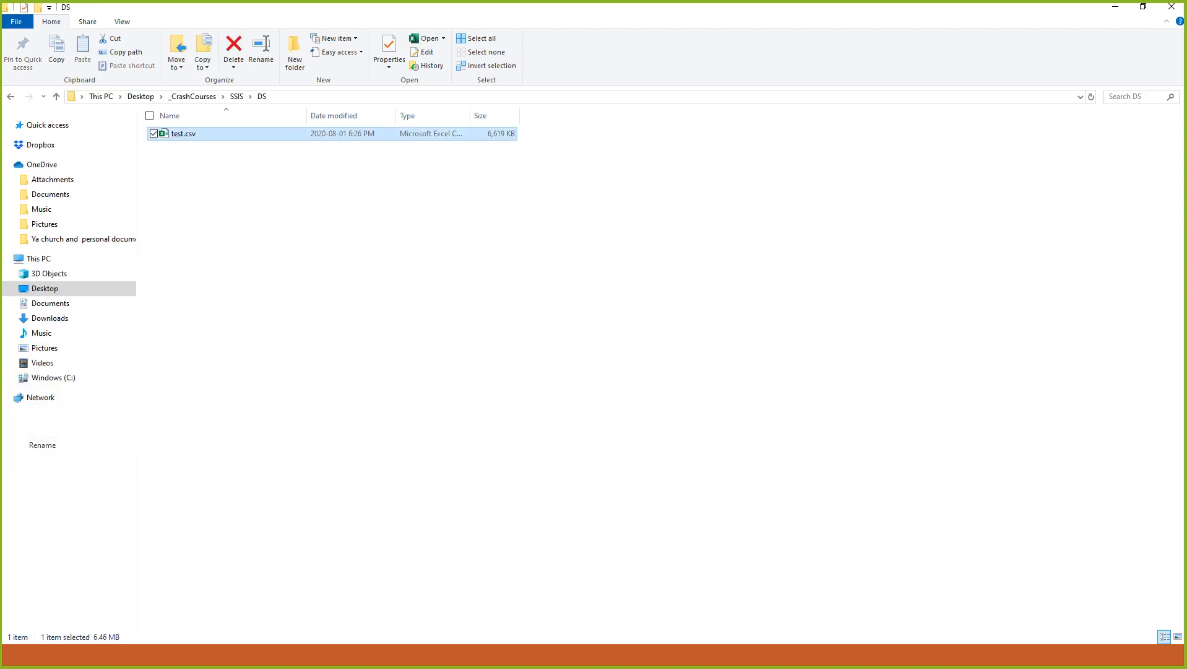
{"action": "type", "text": "Produ"}
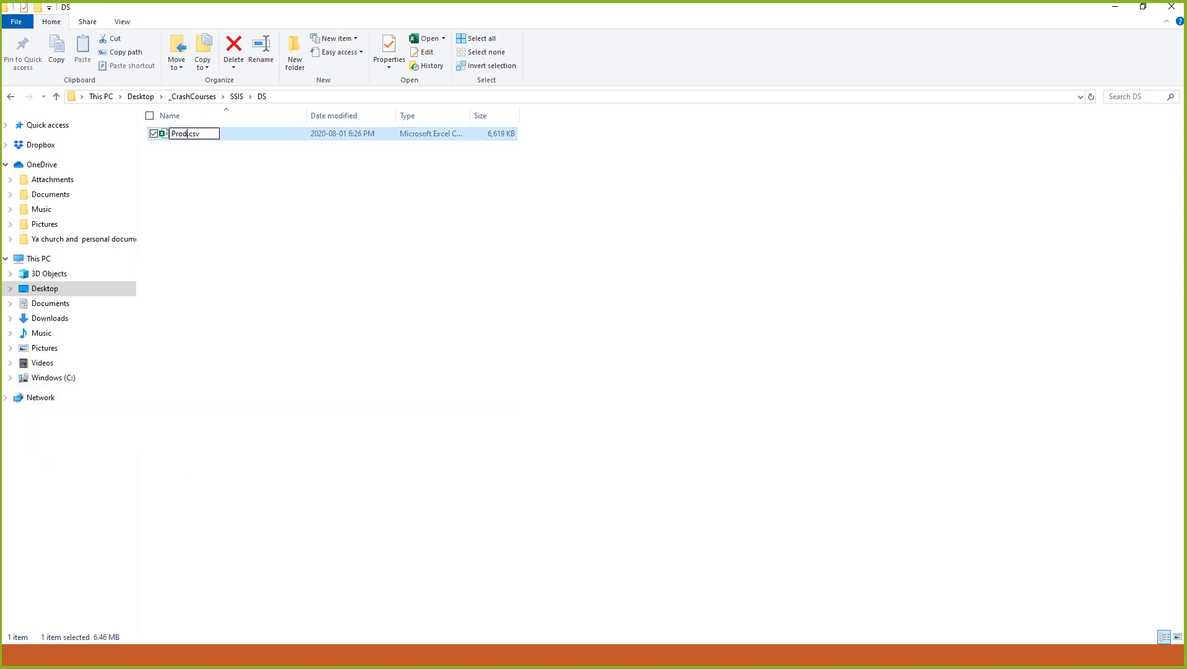
{"action": "type", "text": "ct"}
{"action": "key", "text": "Return"}
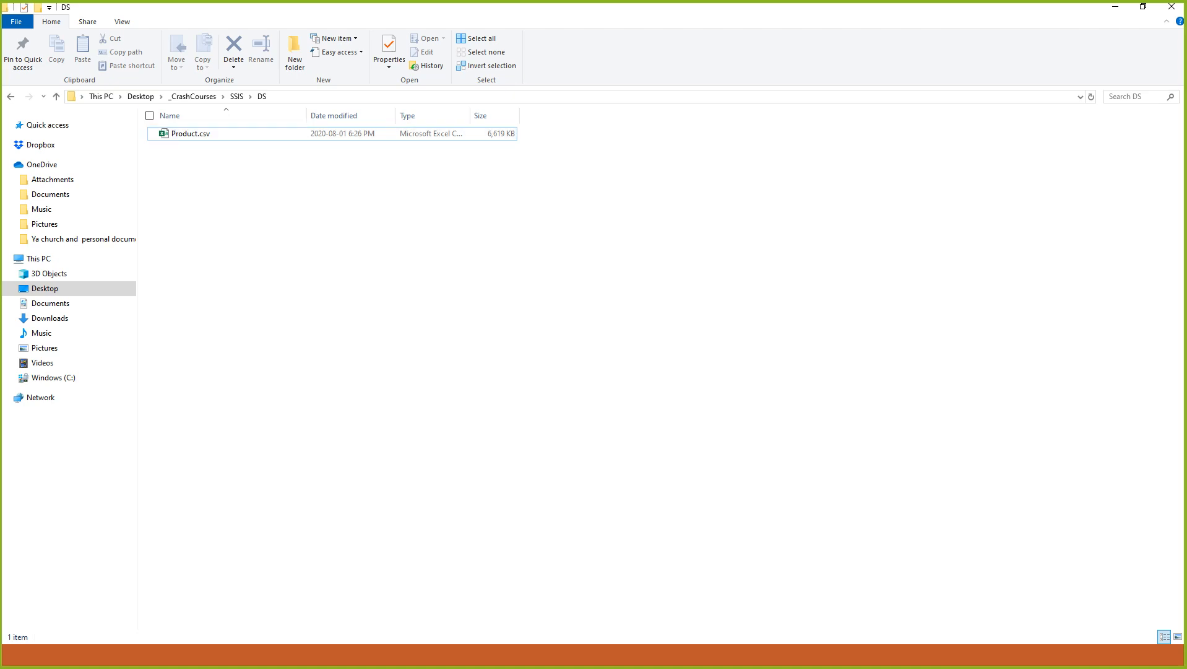
- Switch to the presentation, advance to the Data Flow Basics slide, and sketch a source box with an arrow into a larger destination box
{"action": "key", "text": "alt+Tab"}
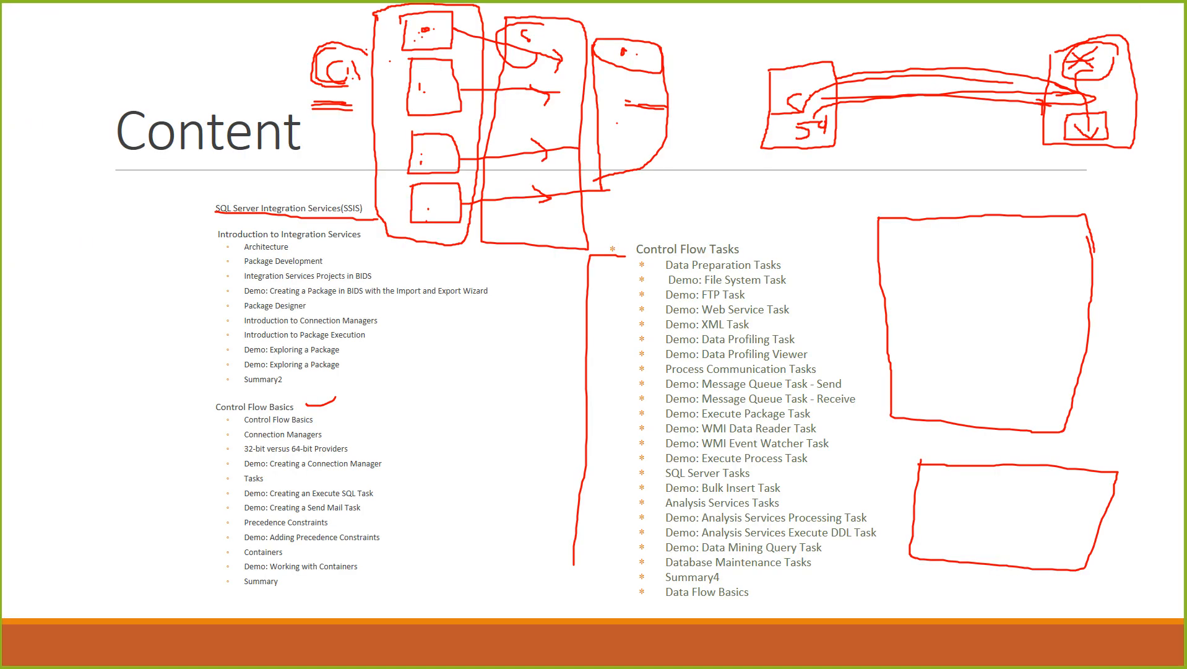
{"action": "key", "text": "Right"}
{"action": "mouse_move", "coordinate": [420, 50]}
{"action": "left_mouse_down"}
{"action": "mouse_move", "coordinate": [404, 139]}
{"action": "mouse_move", "coordinate": [485, 70]}
{"action": "mouse_move", "coordinate": [436, 65]}
{"action": "left_mouse_up"}
{"action": "mouse_move", "coordinate": [675, 52]}
{"action": "left_mouse_down"}
{"action": "mouse_move", "coordinate": [766, 150]}
{"action": "mouse_move", "coordinate": [787, 7]}
{"action": "mouse_move", "coordinate": [690, 39]}
{"action": "left_mouse_up"}
{"action": "mouse_move", "coordinate": [495, 85]}
{"action": "left_mouse_down"}
{"action": "mouse_move", "coordinate": [747, 79]}
{"action": "mouse_move", "coordinate": [731, 83]}
{"action": "left_mouse_up"}
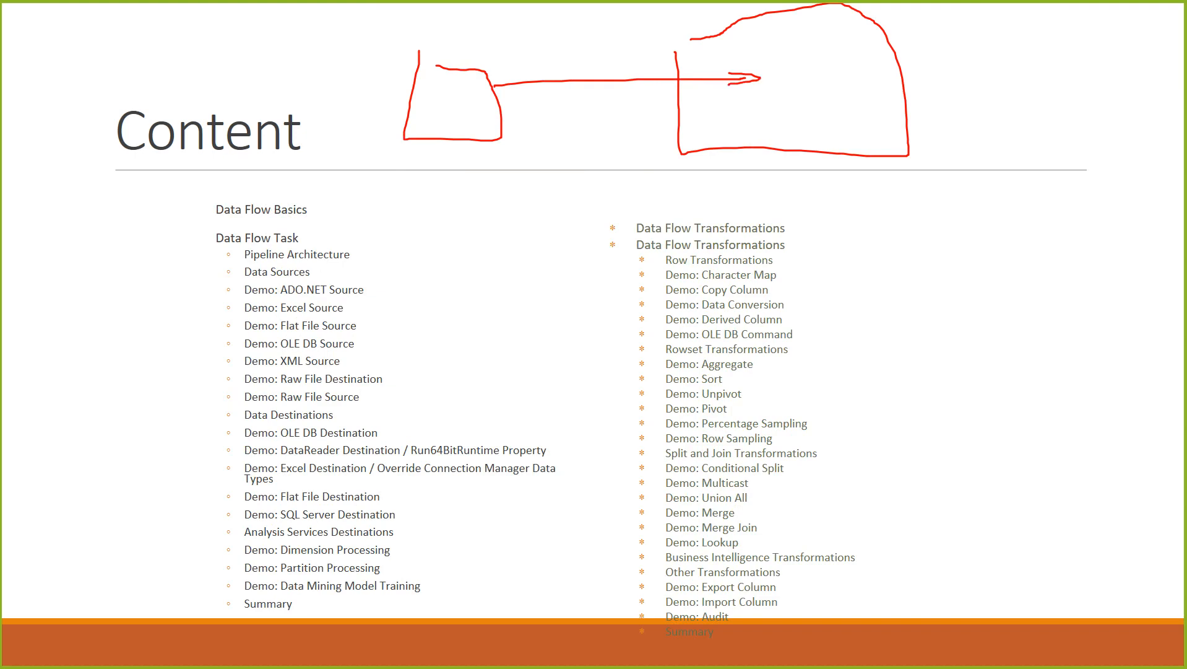
- Switch to Visual Studio and expand the Common, Other Tasks and Favorites groups of the SSIS Toolbox
{"action": "key", "text": "alt+Tab"}
{"action": "key", "text": "alt+Tab"}
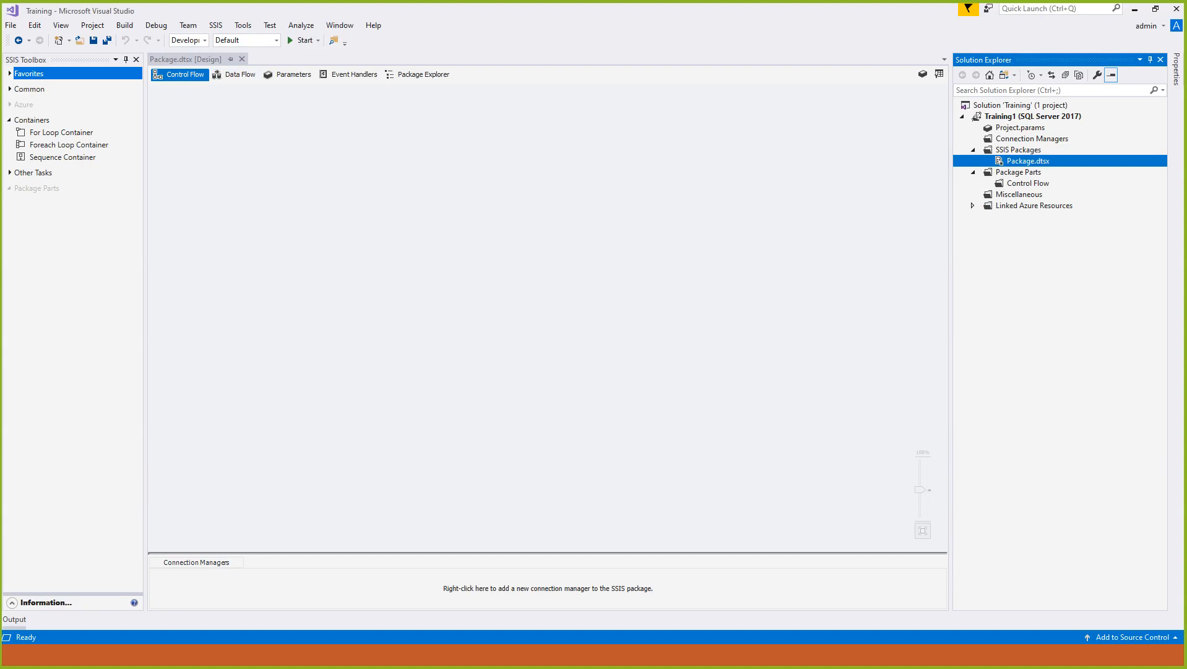
{"action": "left_click", "coordinate": [10, 89]}
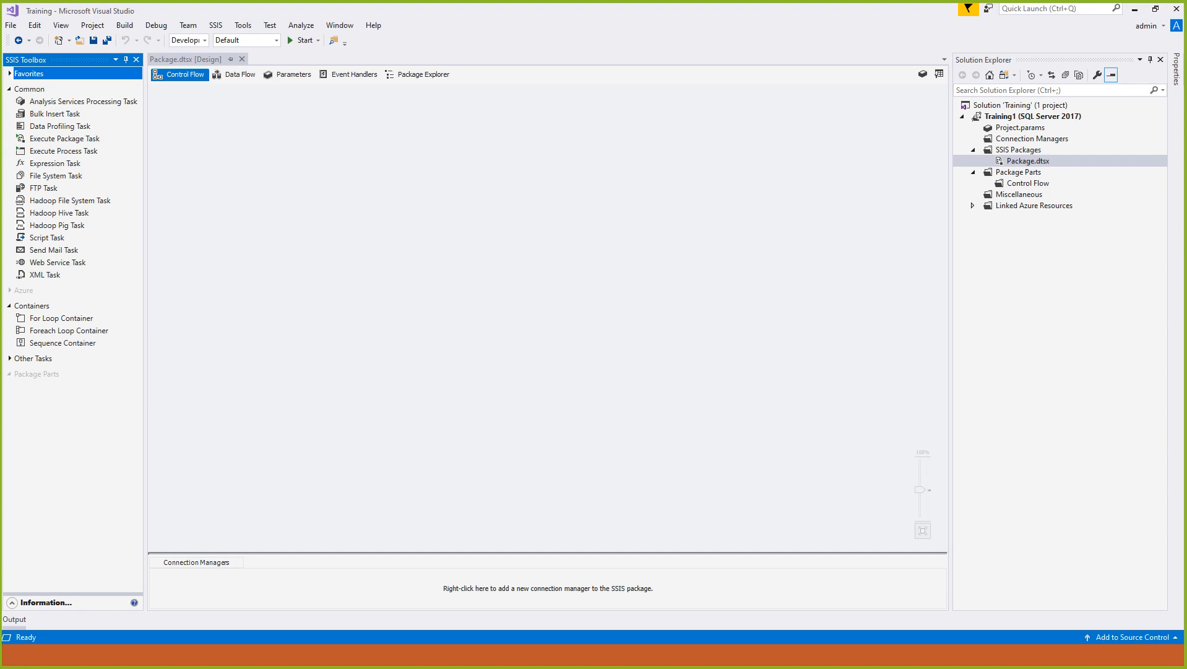
{"action": "left_click", "coordinate": [10, 358]}
{"action": "scroll", "coordinate": [68, 328], "scroll_direction": "down", "scroll_amount": 2}
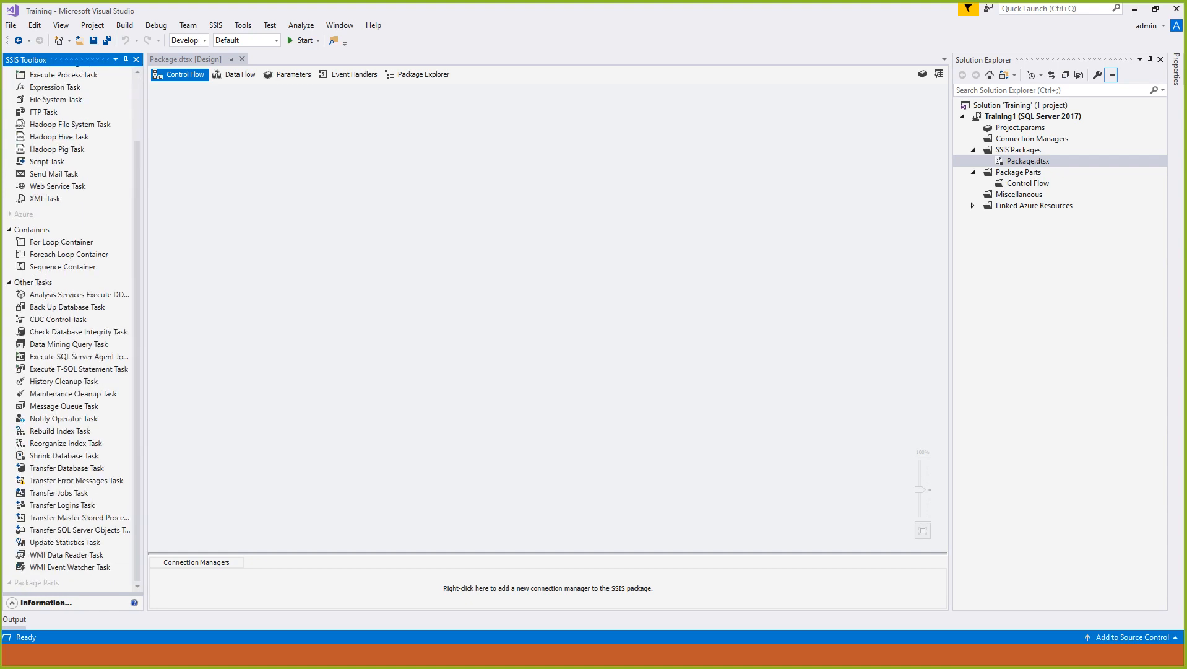
{"action": "scroll", "coordinate": [68, 328], "scroll_direction": "up", "scroll_amount": 3}
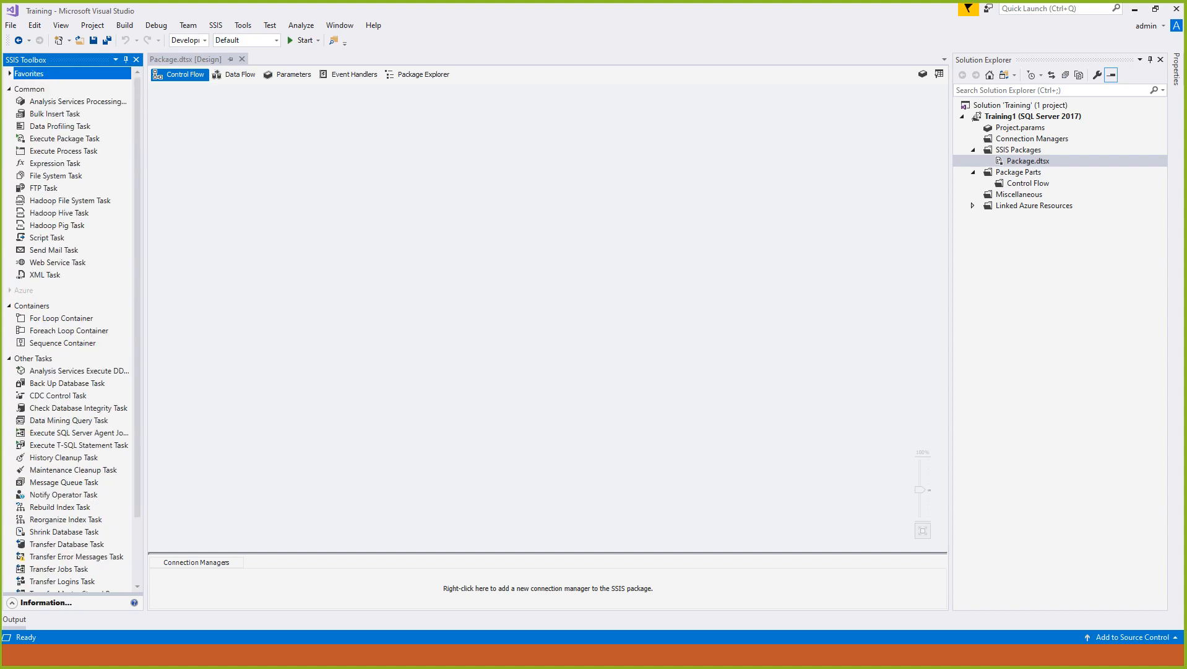
{"action": "left_click", "coordinate": [10, 74]}
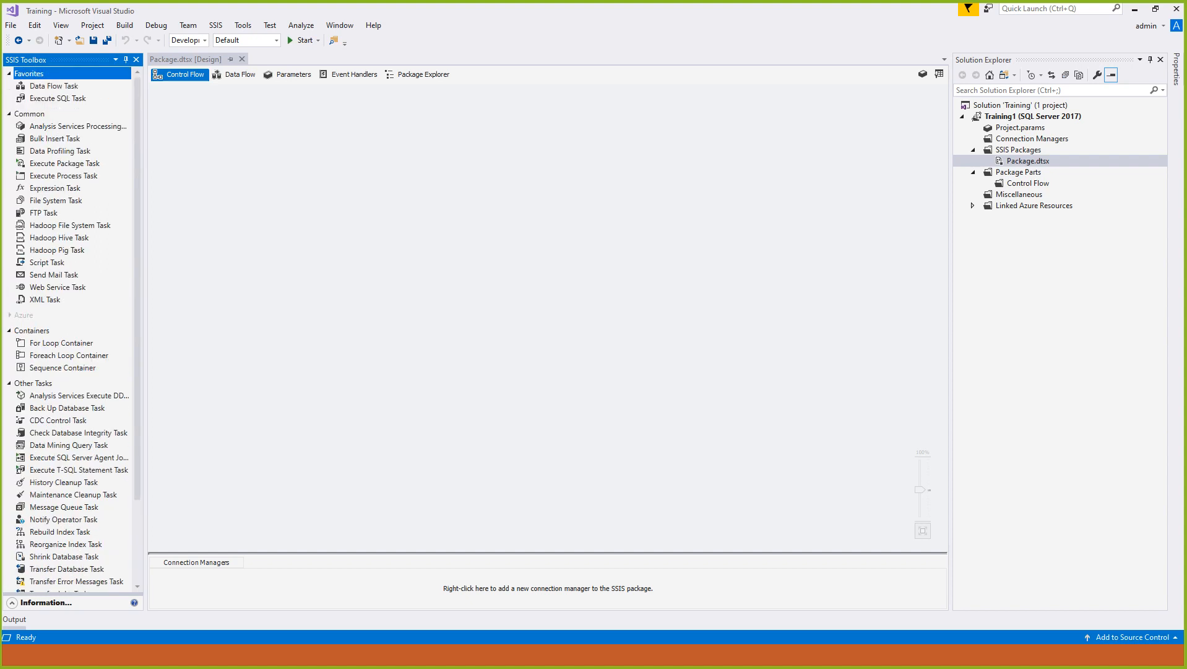
- Add a Data Flow Task to the upper part of the Package.dtsx control flow and leave it deselected
{"action": "left_click", "coordinate": [54, 86]}
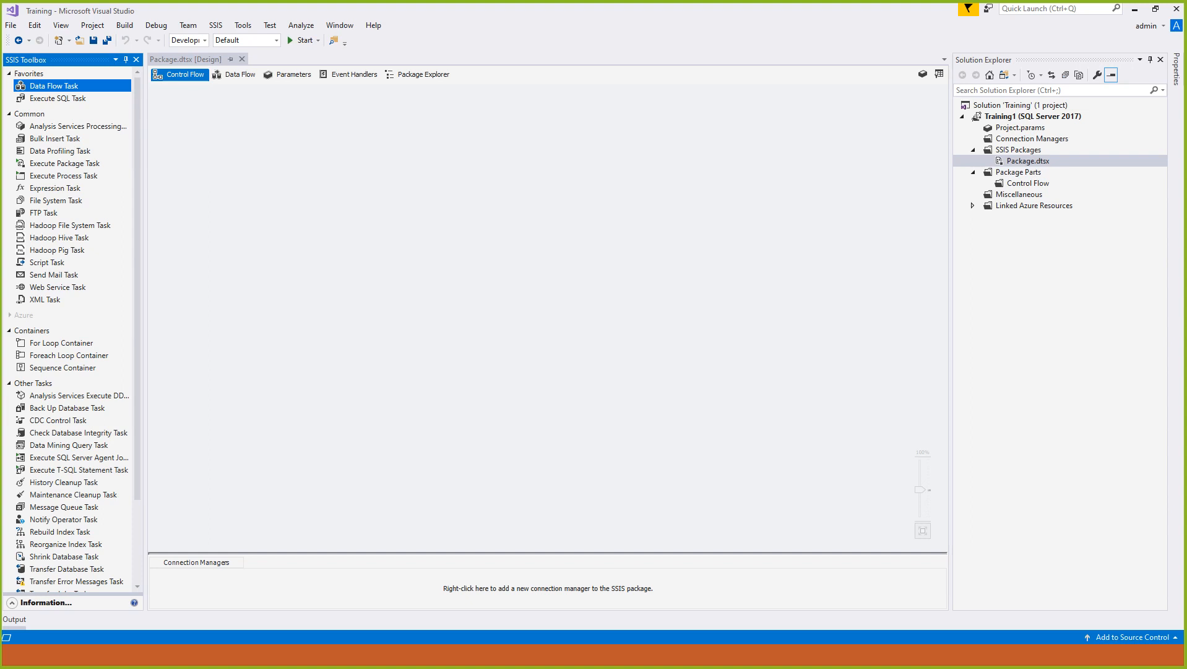
{"action": "left_click_drag", "start_coordinate": [54, 86], "coordinate": [230, 126]}
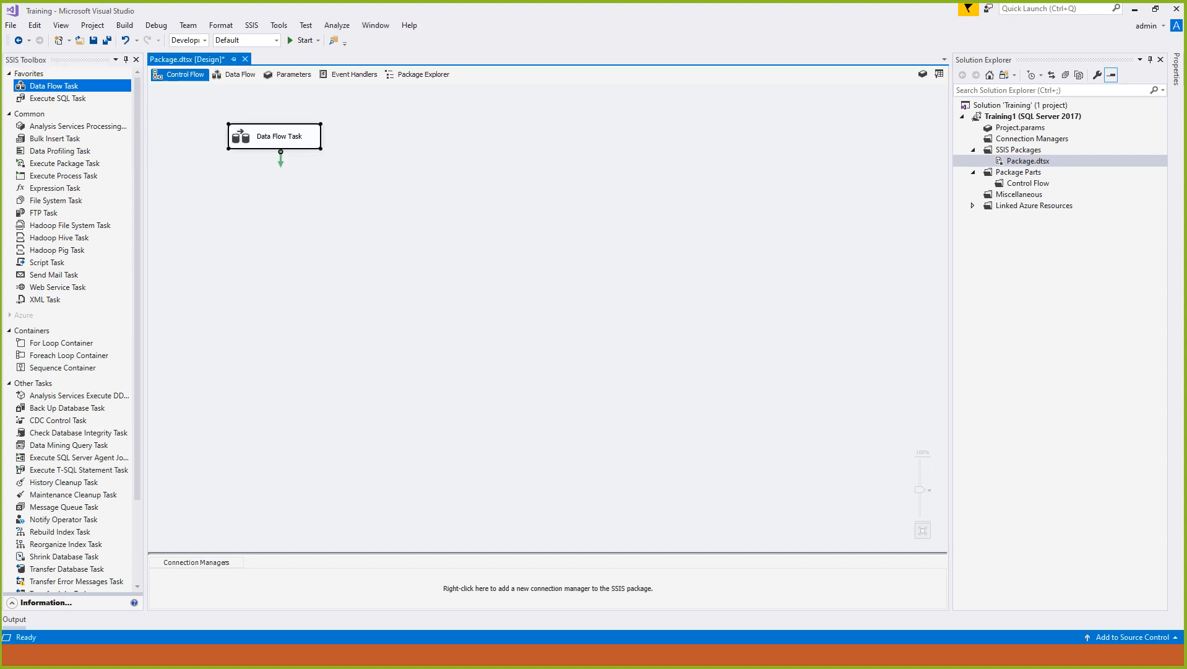
{"action": "left_click", "coordinate": [396, 217]}
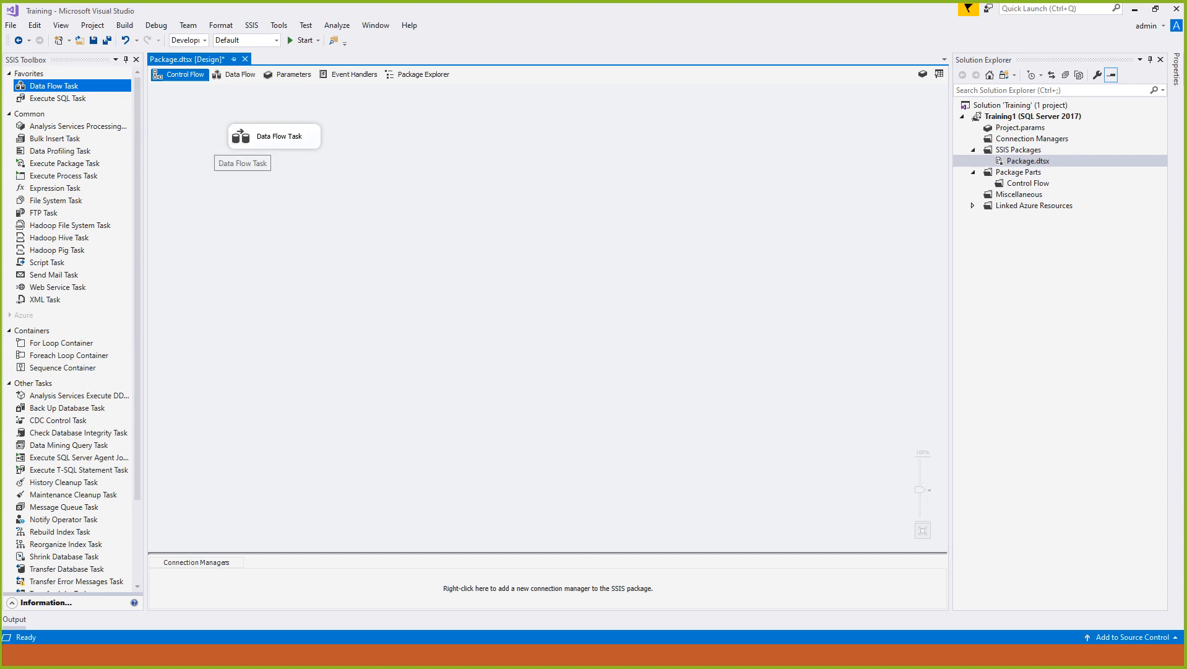
{"action": "left_click", "coordinate": [272, 140]}
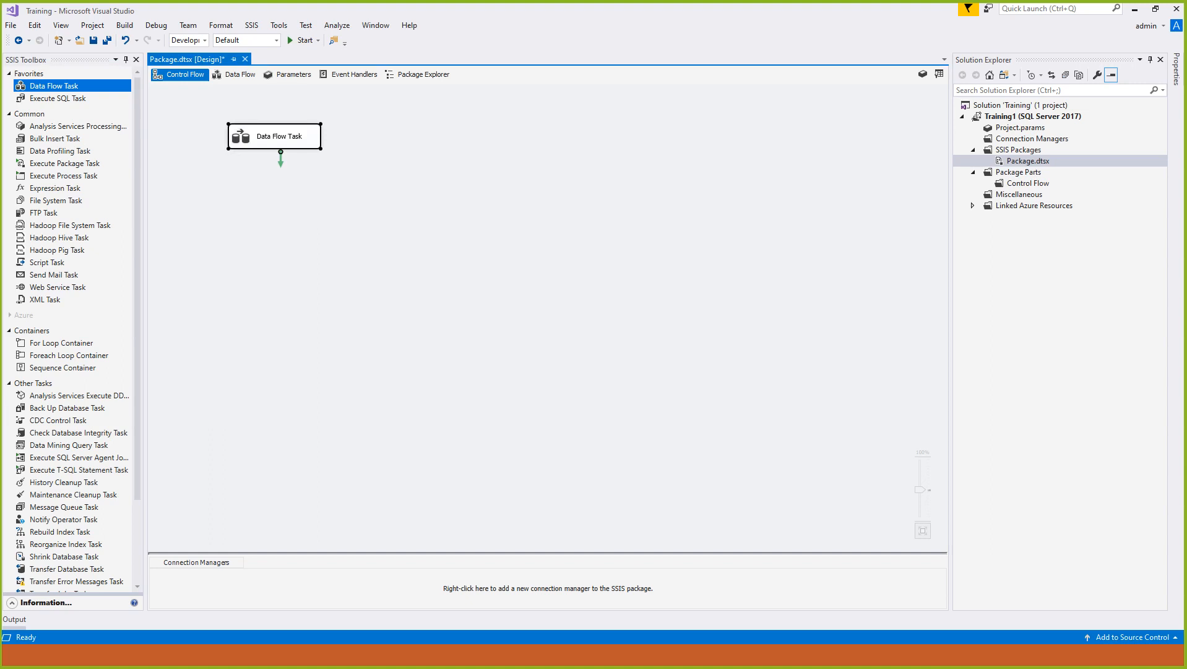
{"action": "left_click", "coordinate": [279, 137]}
{"action": "left_click", "coordinate": [396, 216]}
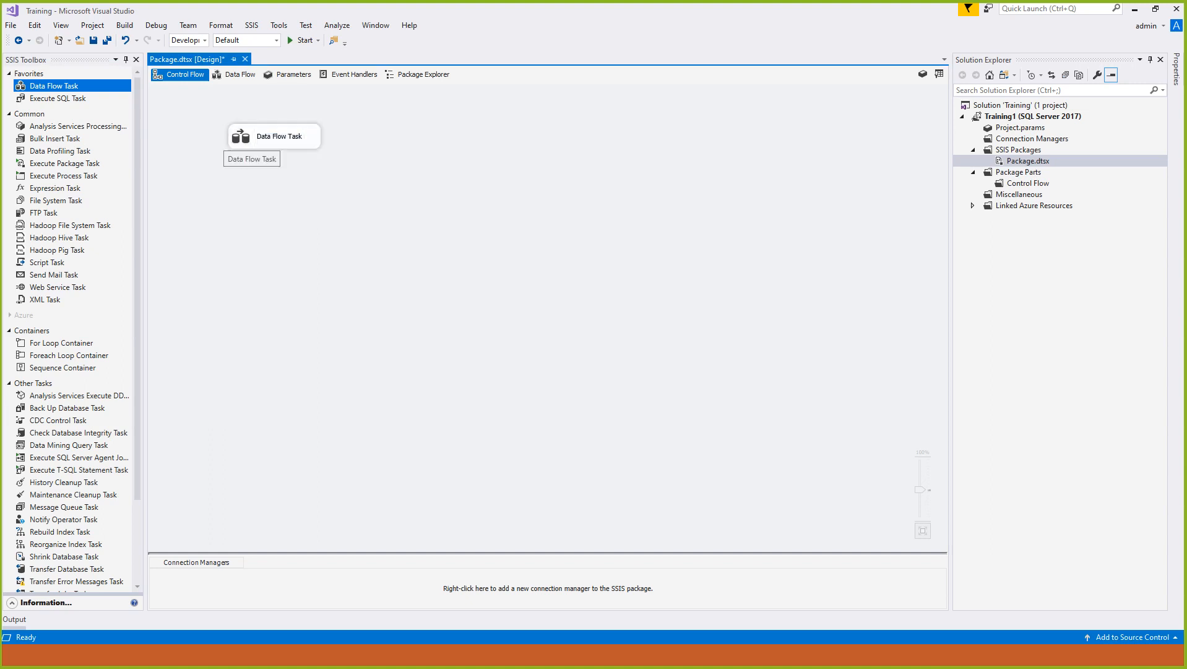
- Rename the Data Flow Task in the control flow as "Move Data from csv to SQL"
{"action": "left_click", "coordinate": [250, 138]}
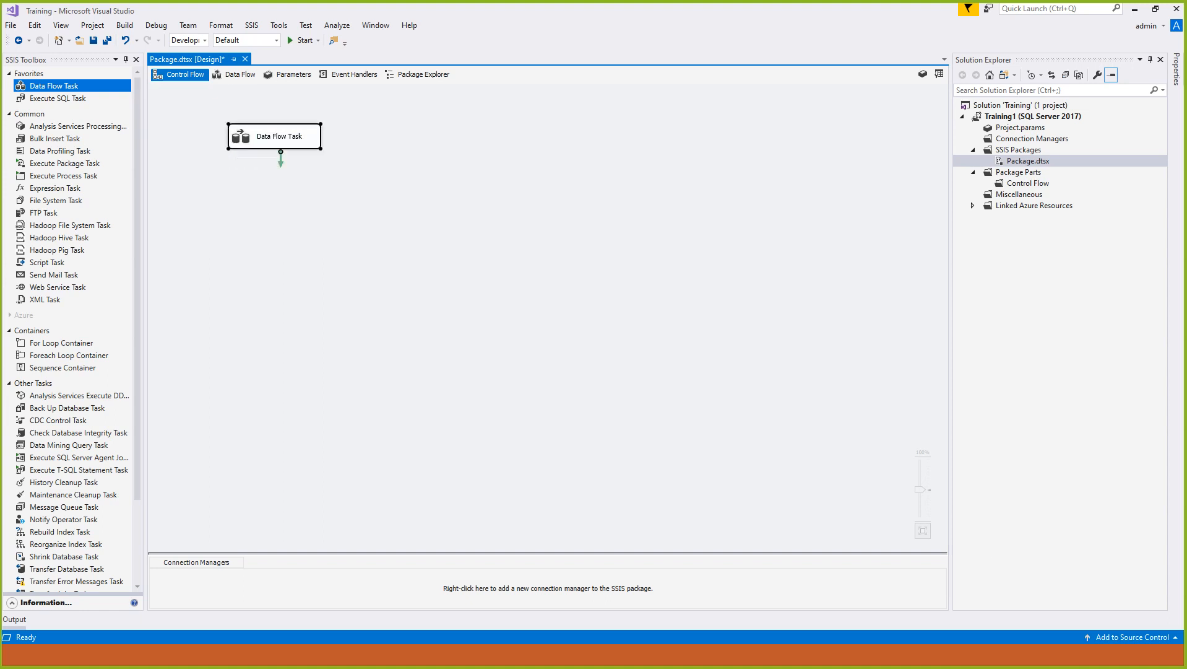
{"action": "left_click", "coordinate": [279, 136]}
{"action": "type", "text": "Move D"}
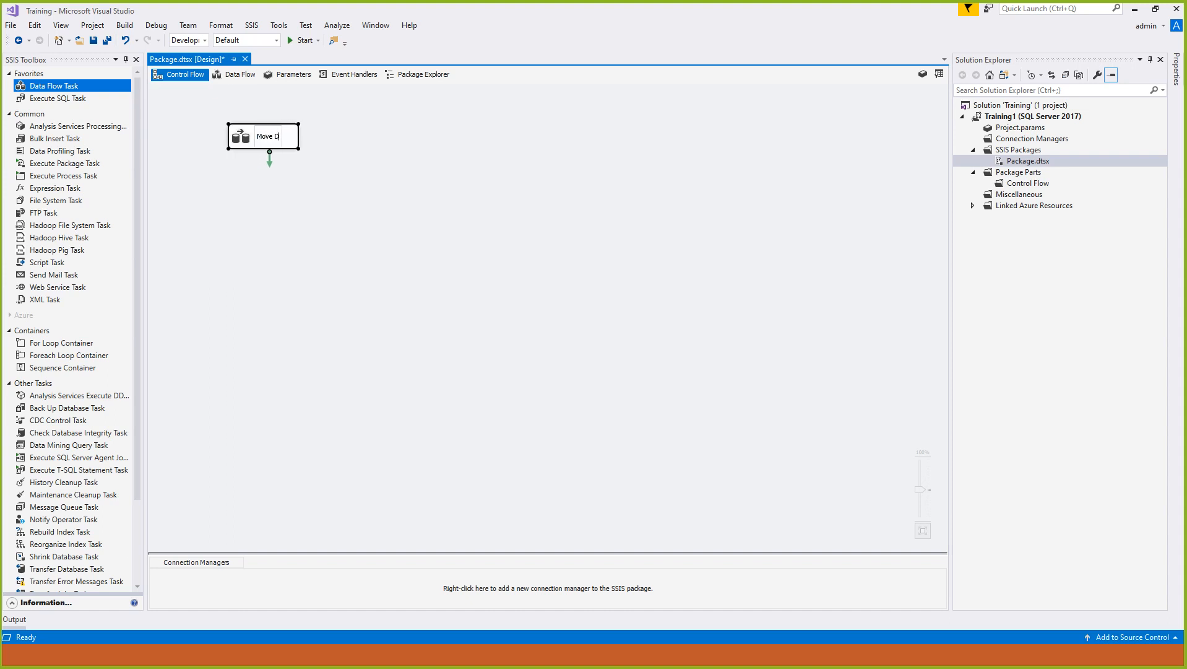
{"action": "type", "text": "ata from txt"}
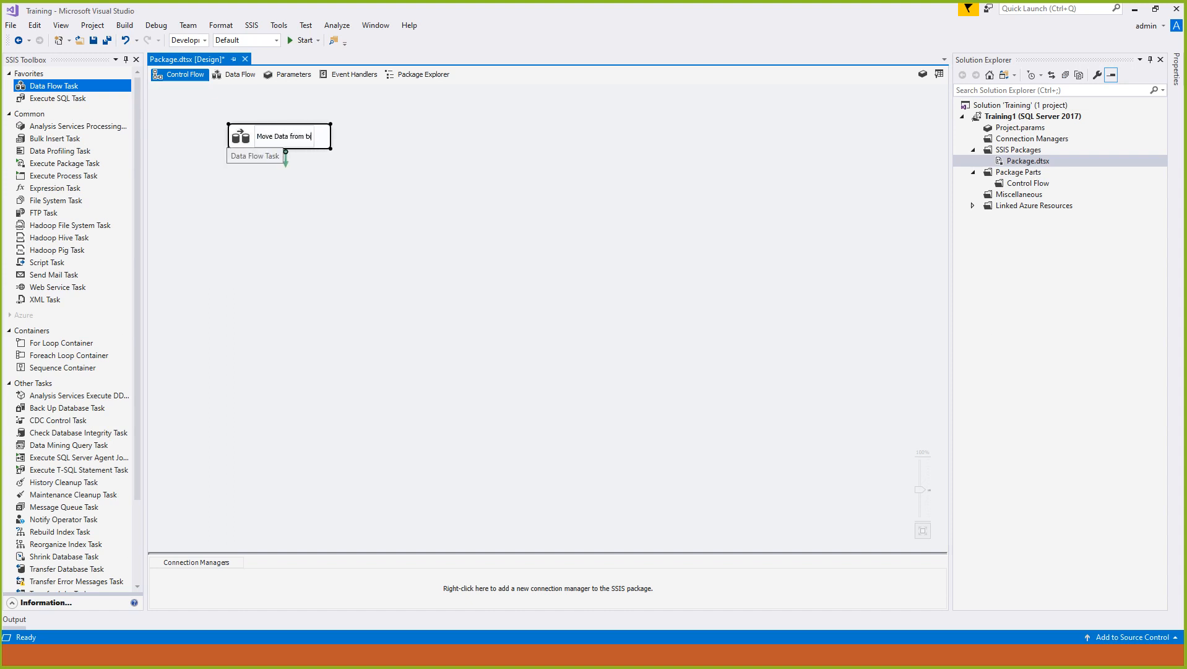
{"action": "key", "text": "BackSpace"}
{"action": "key", "text": "BackSpace"}
{"action": "key", "text": "BackSpace"}
{"action": "type", "text": "csv to SQL"}
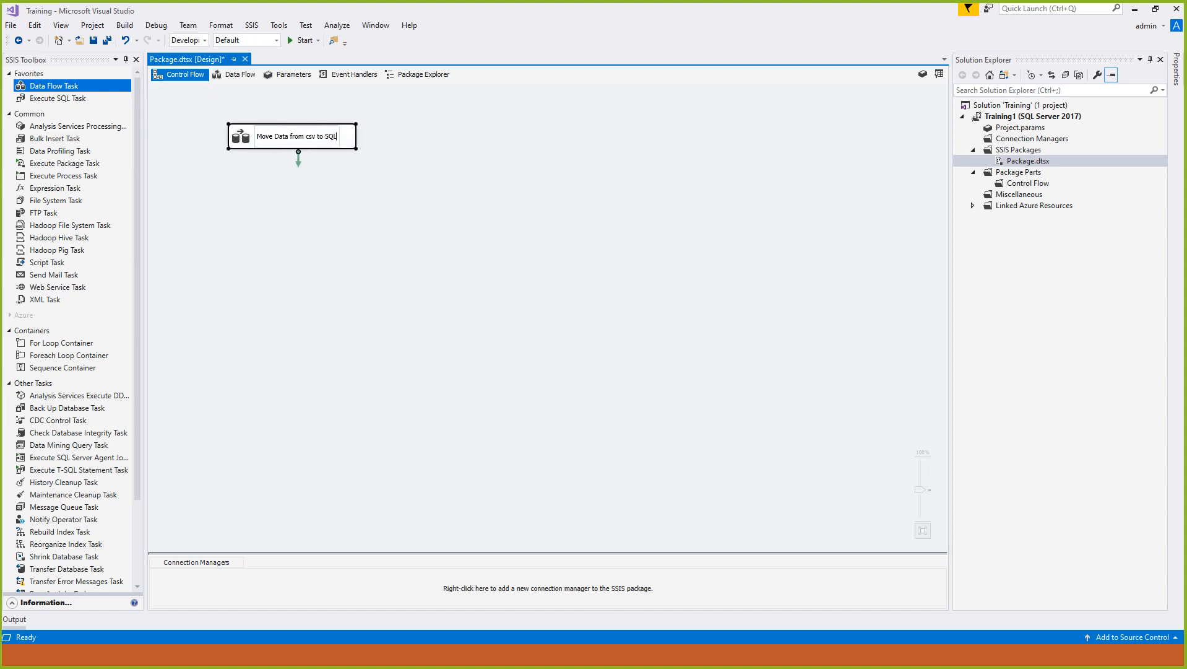
{"action": "key", "text": "Return"}
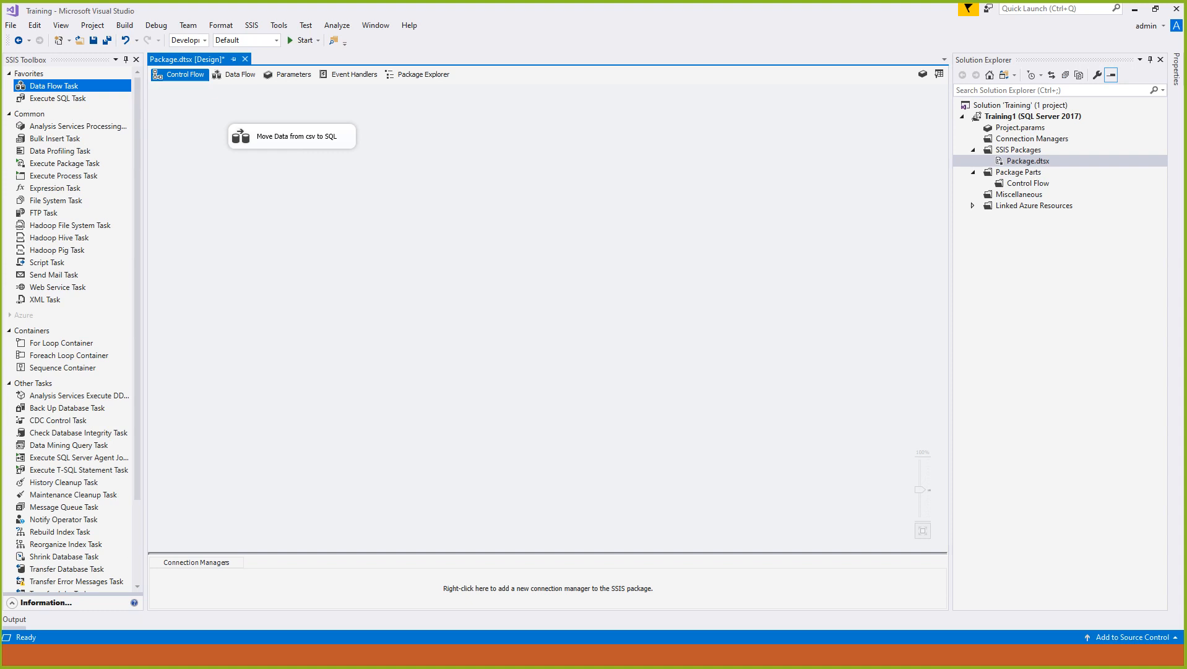
- Open the data flow of the "Move Data from csv to SQL" task, return to the control flow, and go back to the data flow
{"action": "left_click", "coordinate": [234, 138]}
{"action": "double_click", "coordinate": [291, 137]}
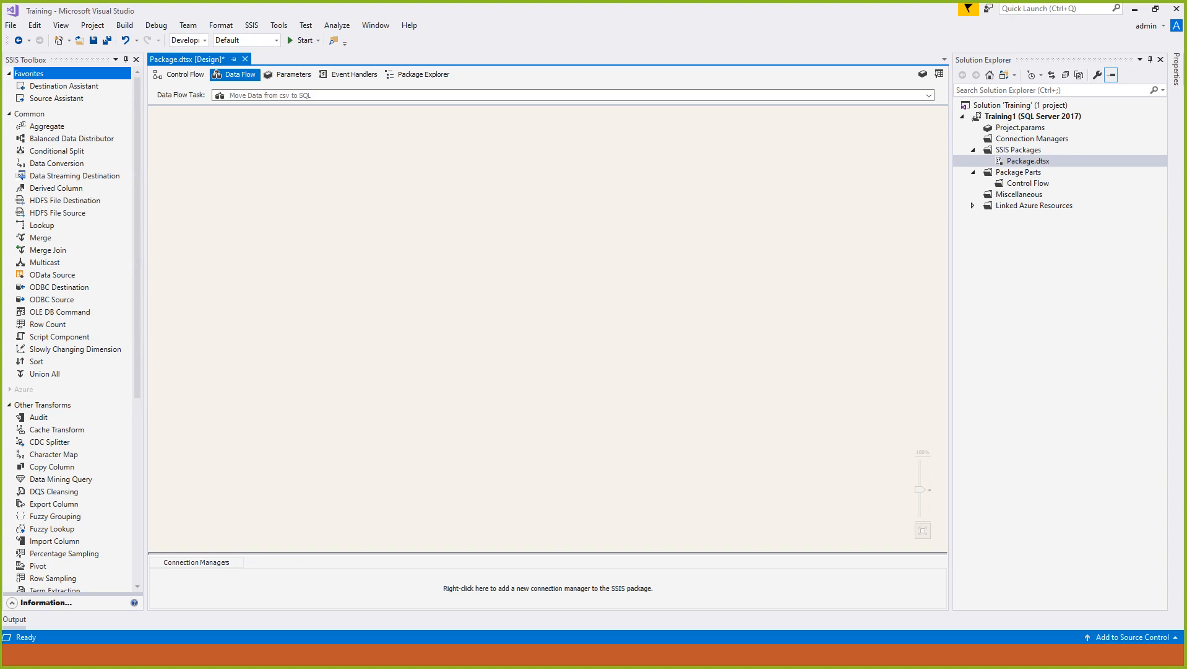
{"action": "left_click", "coordinate": [180, 74]}
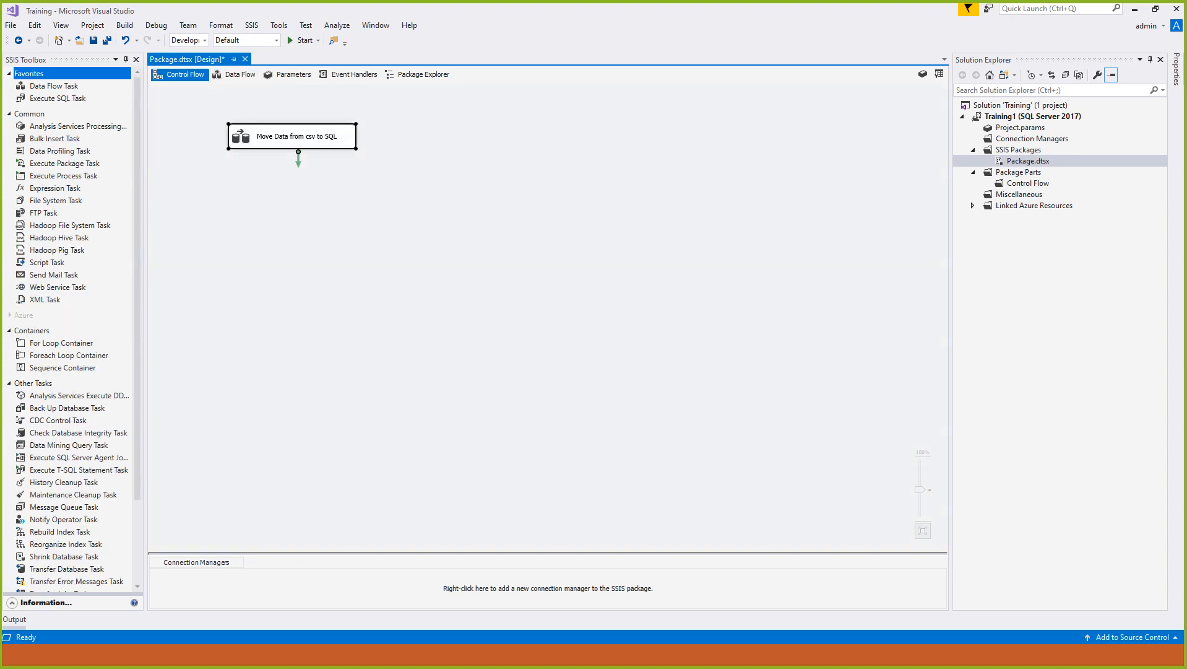
{"action": "left_click", "coordinate": [236, 74]}
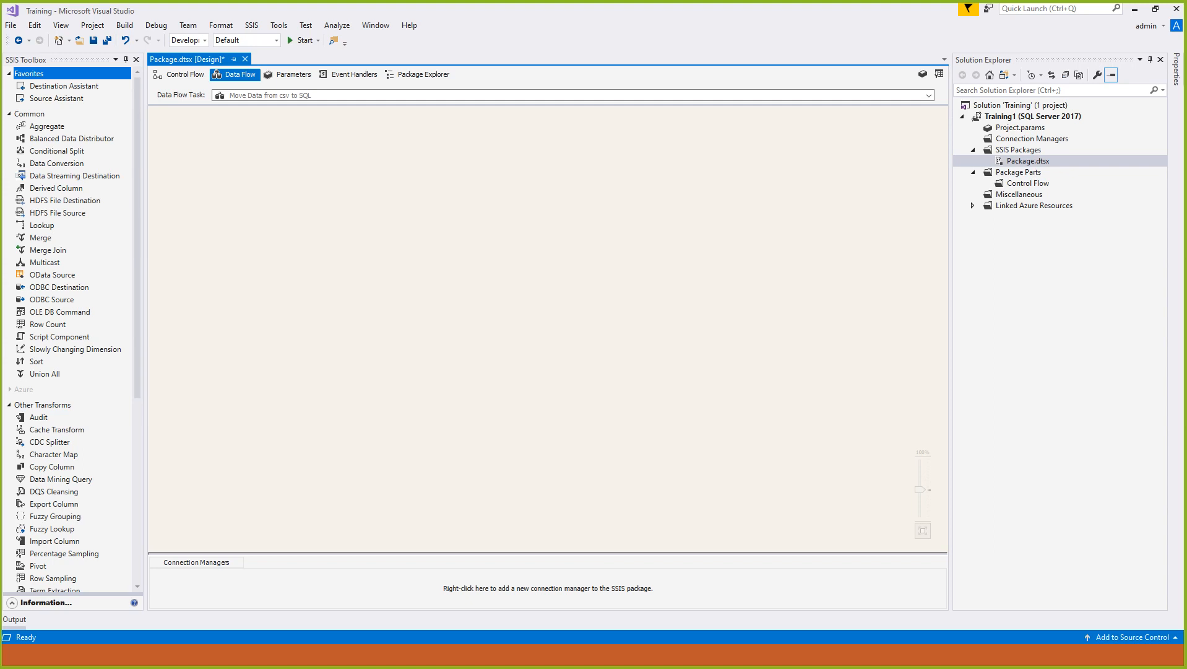
- Collapse the Favorites group and add a Flat File Source to the upper part of the data flow
{"action": "left_click", "coordinate": [64, 86]}
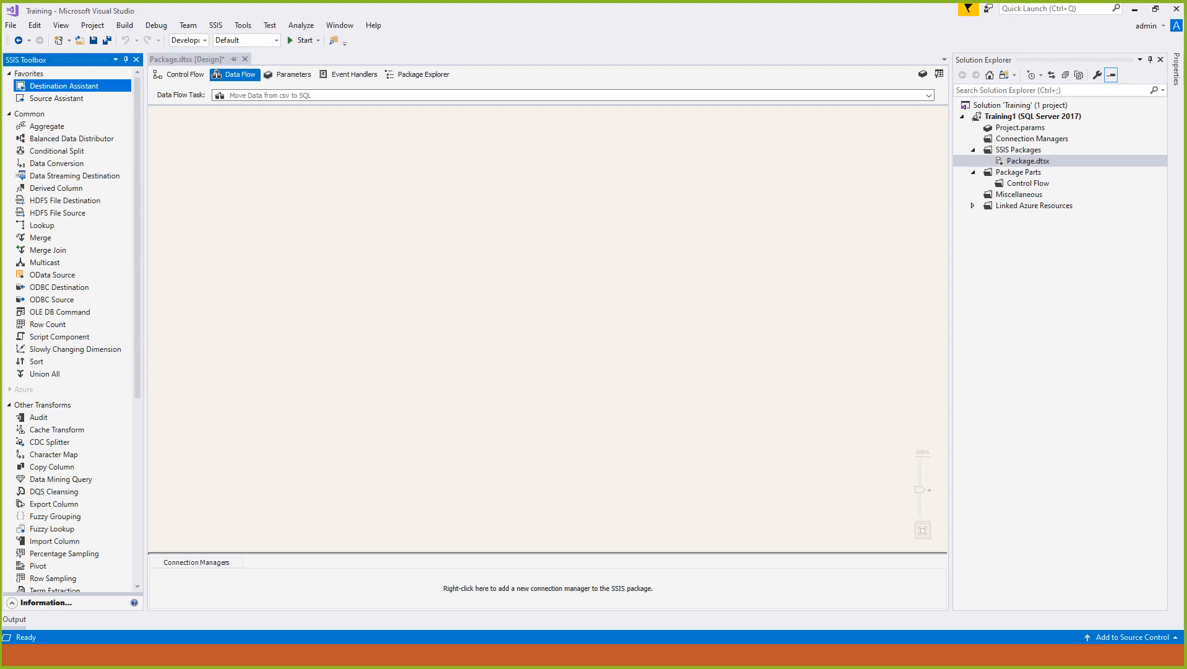
{"action": "left_click", "coordinate": [56, 99]}
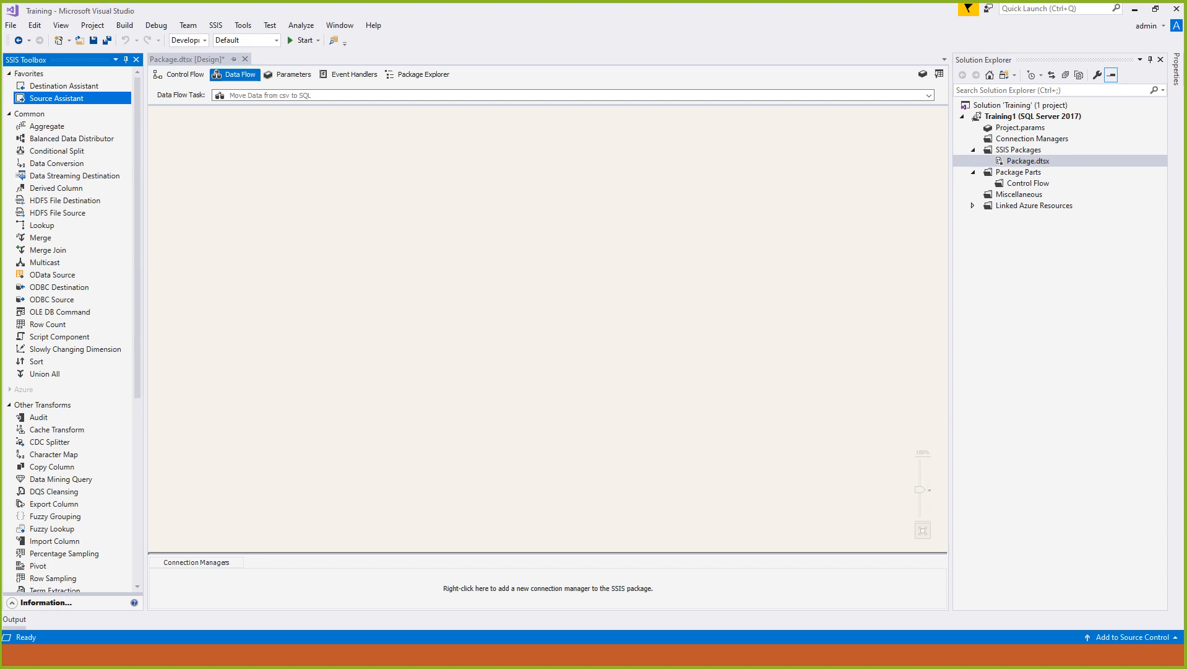
{"action": "left_click", "coordinate": [9, 74]}
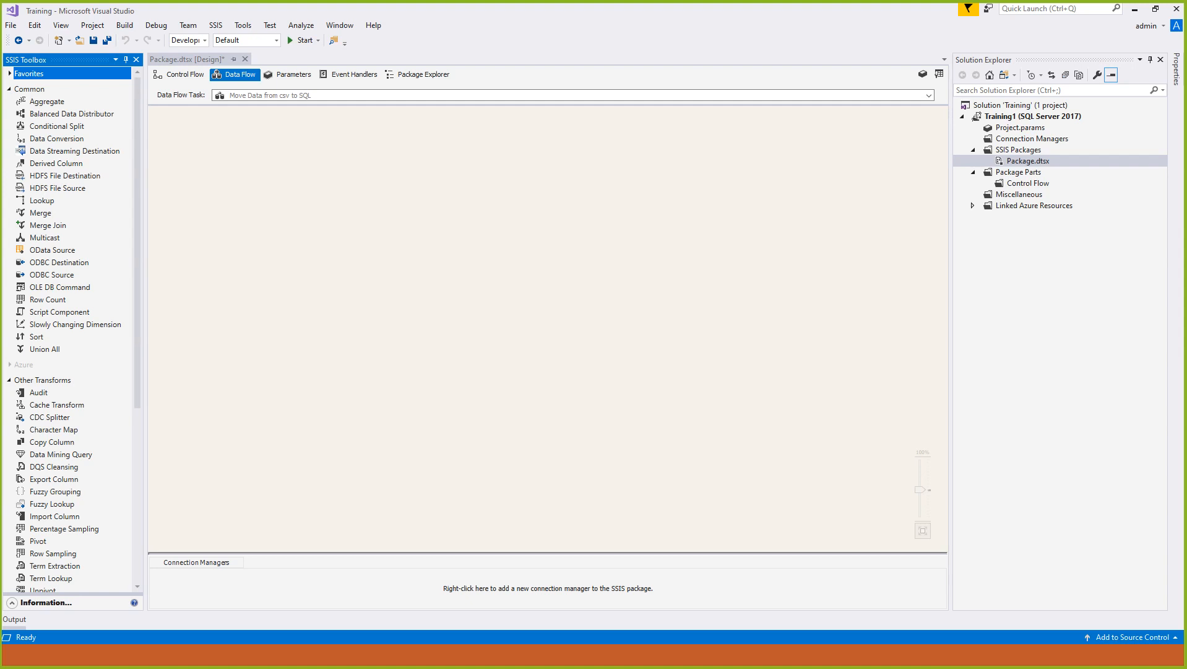
{"action": "scroll", "coordinate": [72, 328], "scroll_direction": "down", "scroll_amount": 5}
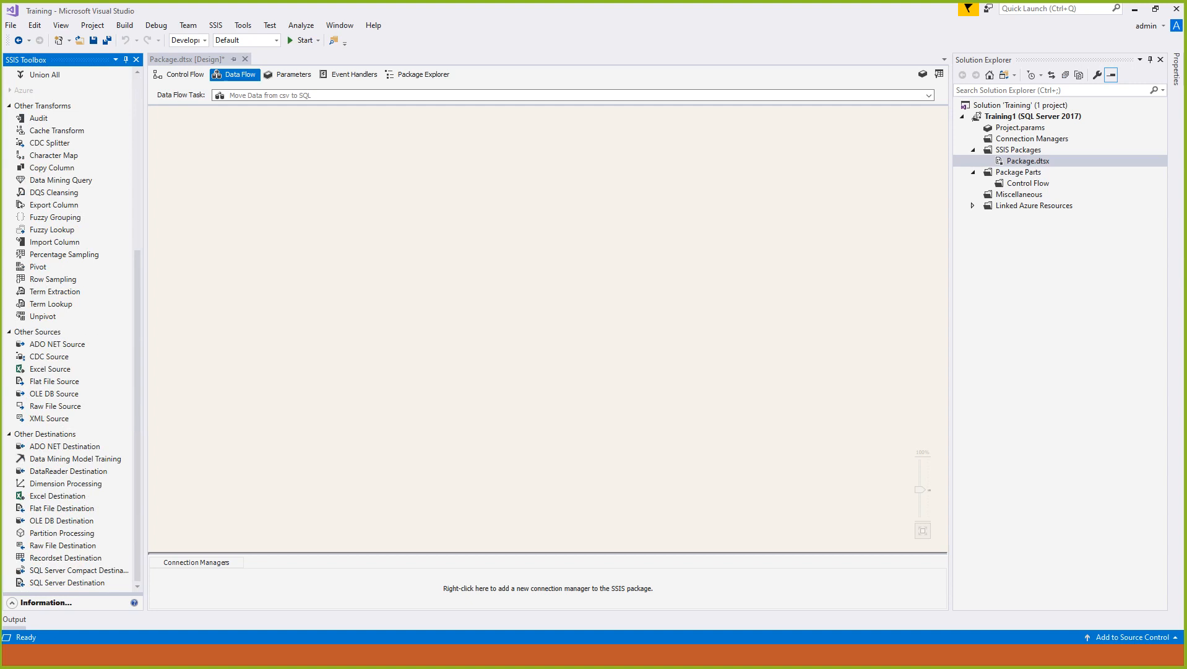
{"action": "left_click", "coordinate": [54, 381]}
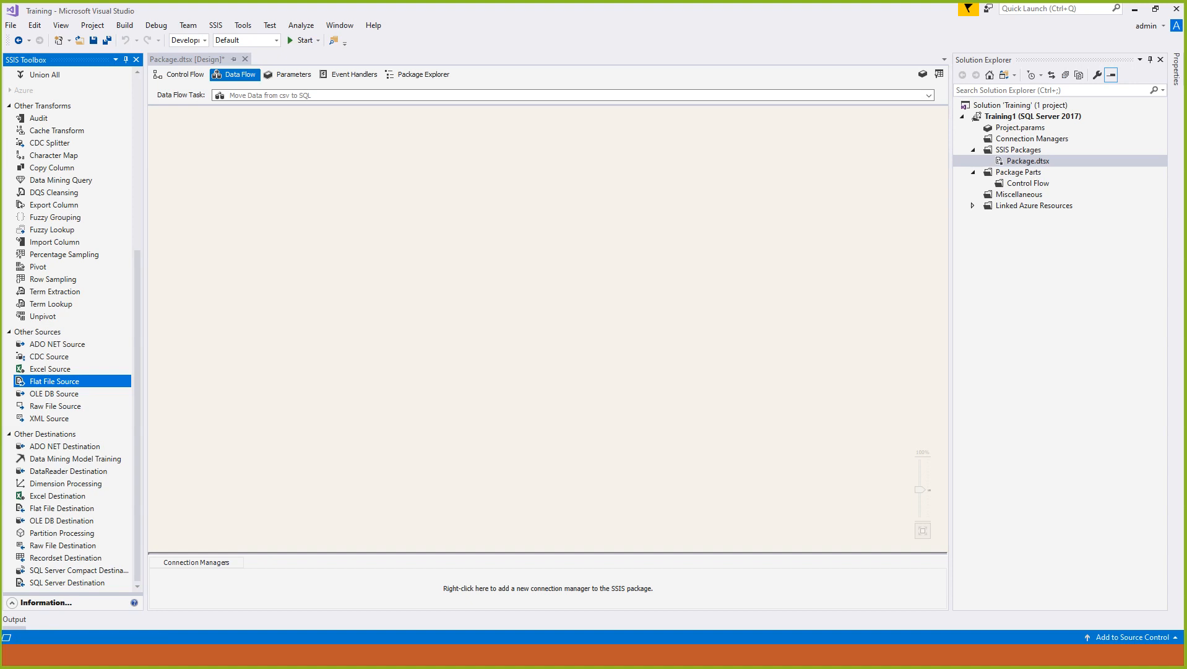
{"action": "left_click_drag", "start_coordinate": [54, 381], "coordinate": [226, 160]}
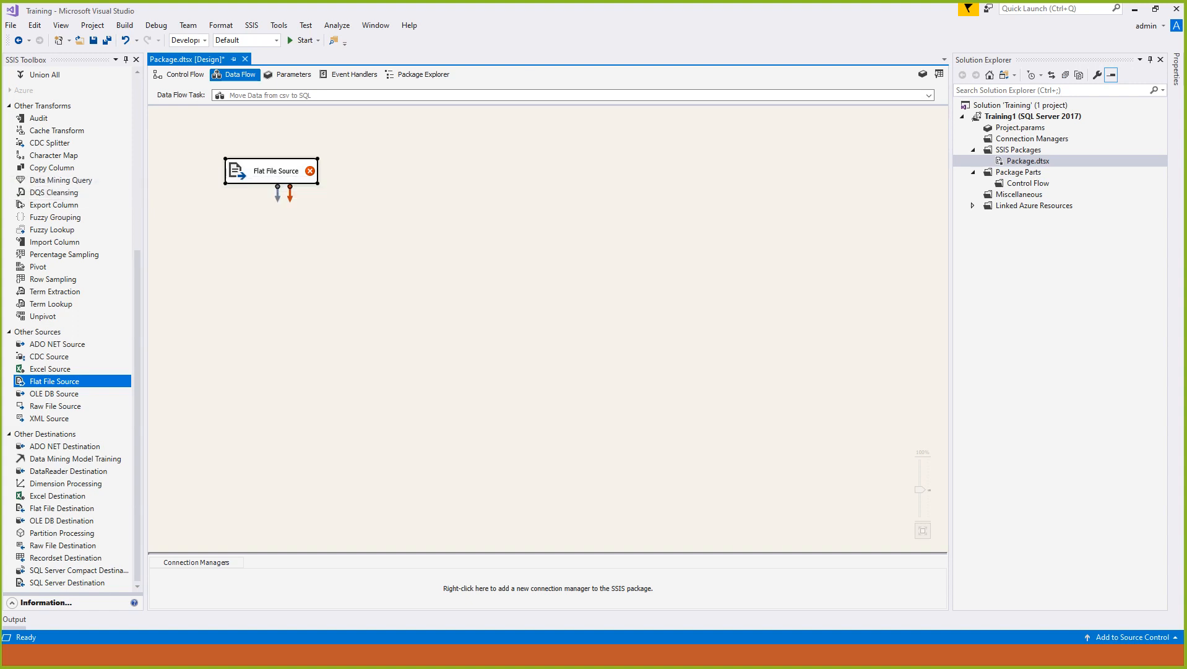
{"action": "left_click", "coordinate": [179, 74]}
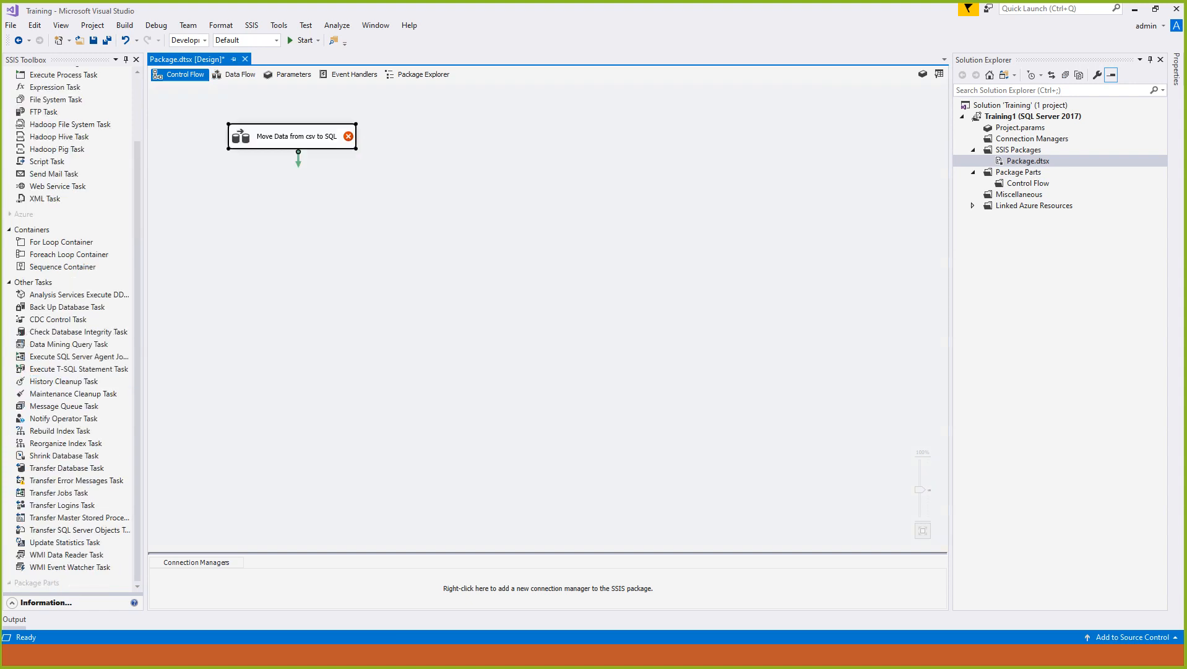
{"action": "left_click", "coordinate": [235, 74]}
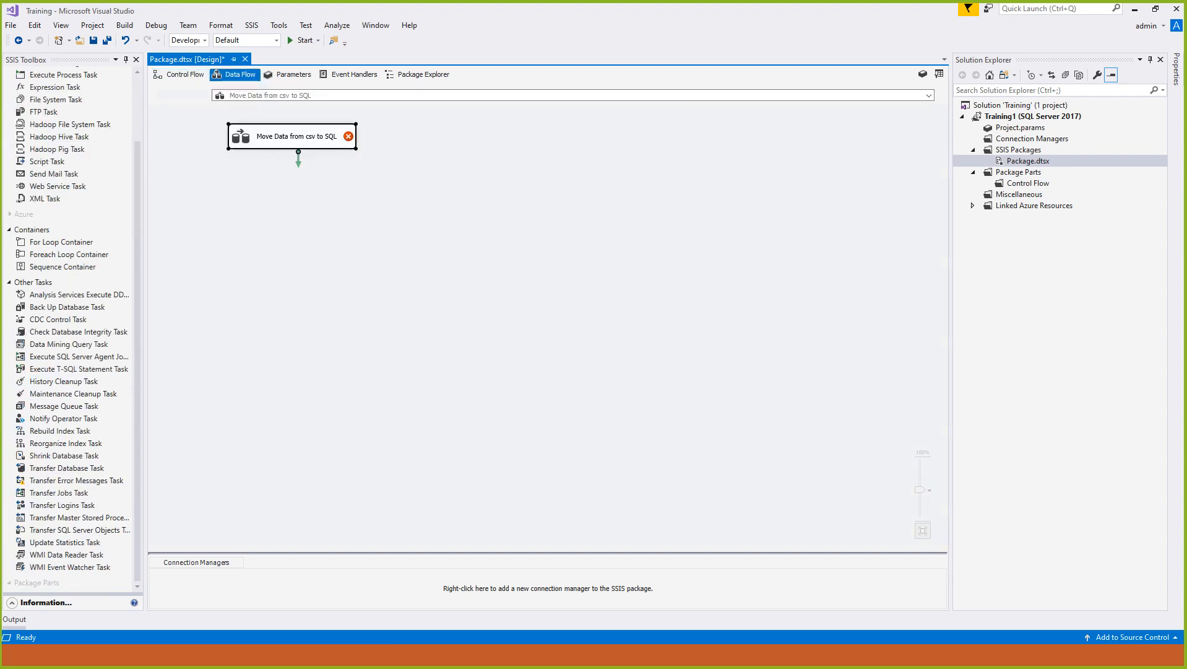
{"action": "left_click", "coordinate": [178, 74]}
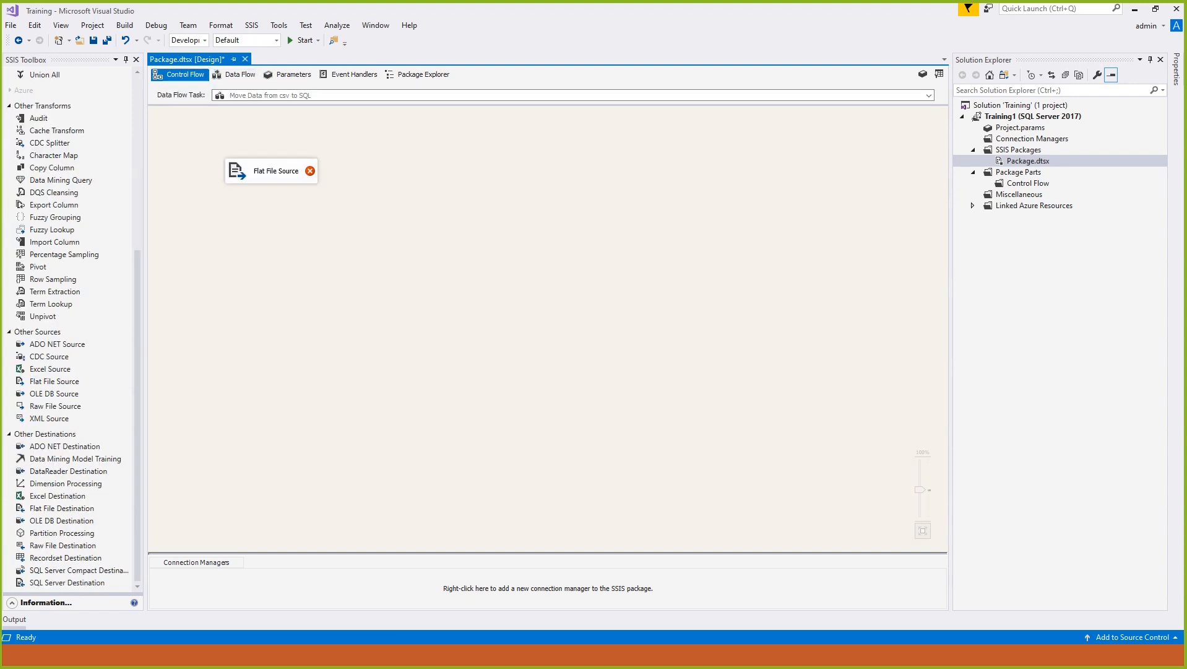
{"action": "left_click", "coordinate": [236, 74]}
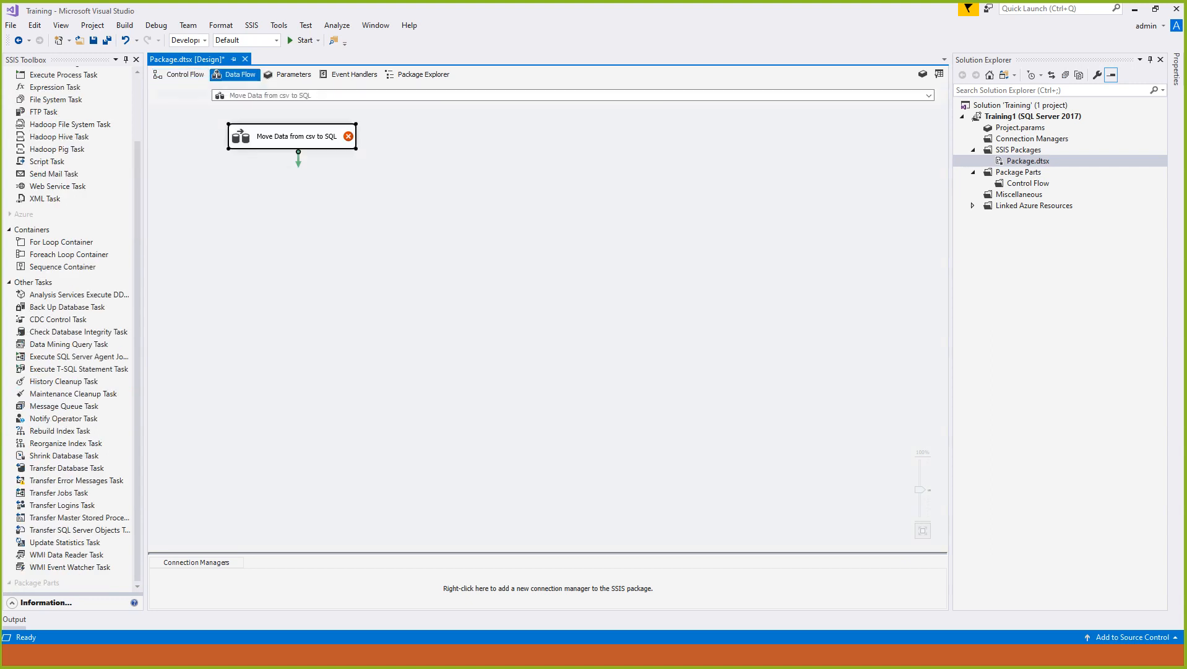
- Rename the Flat File Source in the data flow as "Product Data"
{"action": "left_click", "coordinate": [276, 171]}
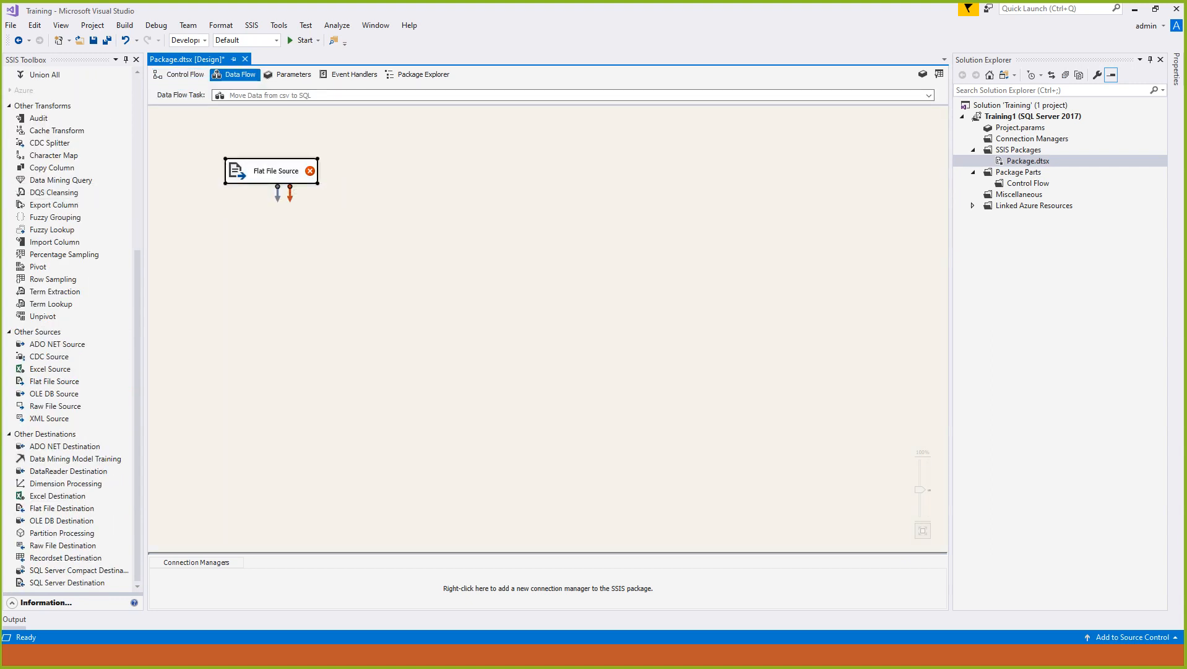
{"action": "left_click", "coordinate": [276, 171]}
{"action": "type", "text": "Pro"}
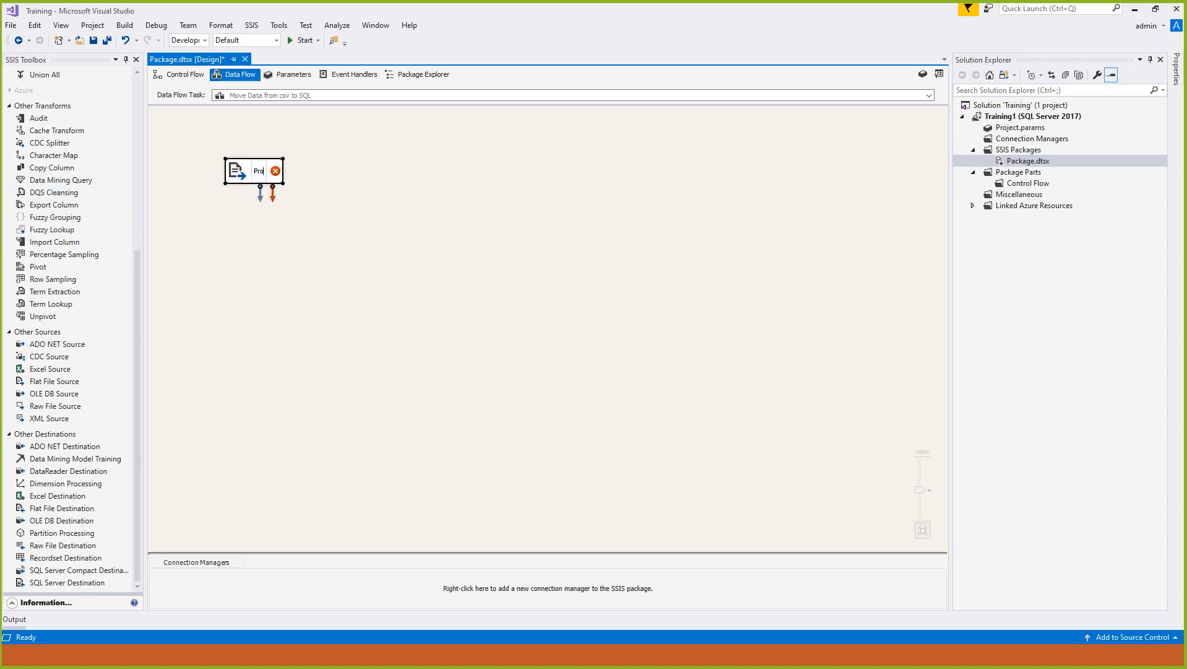
{"action": "type", "text": "duct Data"}
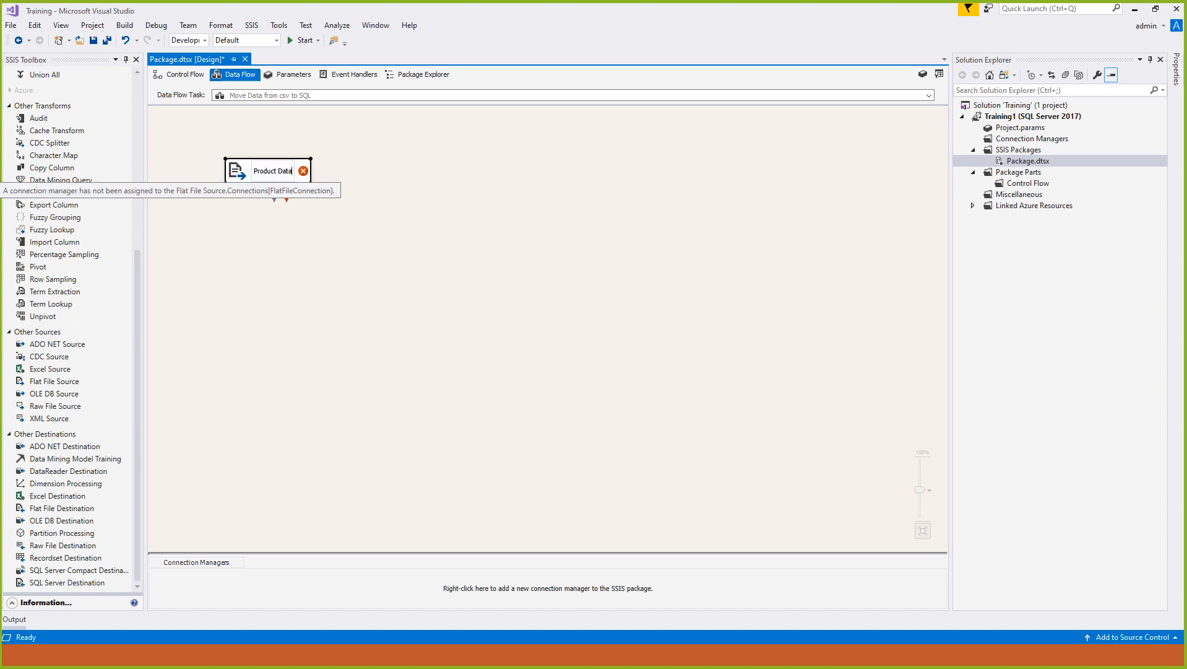
{"action": "key", "text": "Return"}
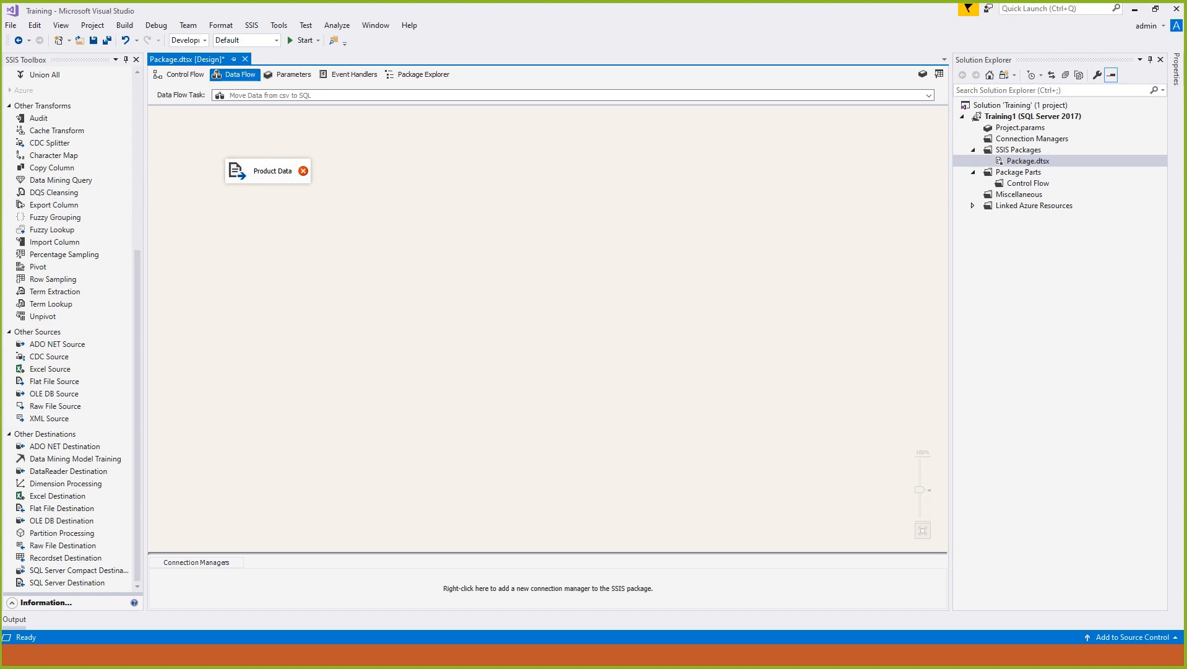
- Open the Product Data source for editing and start a new flat file connection manager for it
{"action": "mouse_move", "coordinate": [303, 171]}
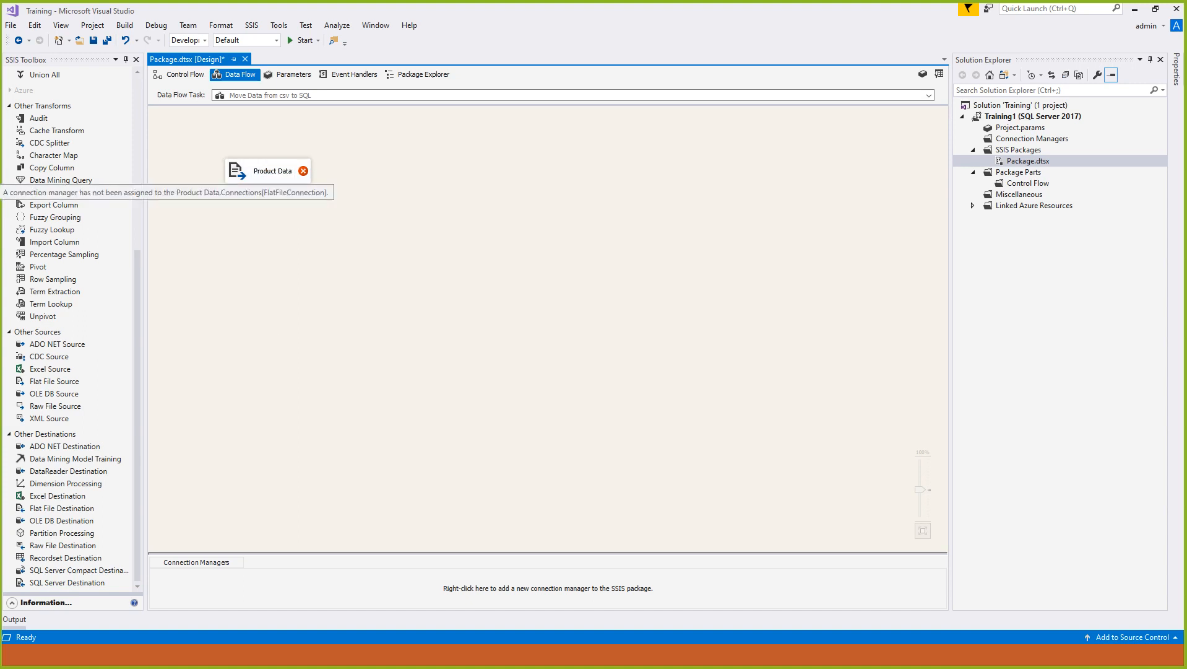
{"action": "double_click", "coordinate": [272, 171]}
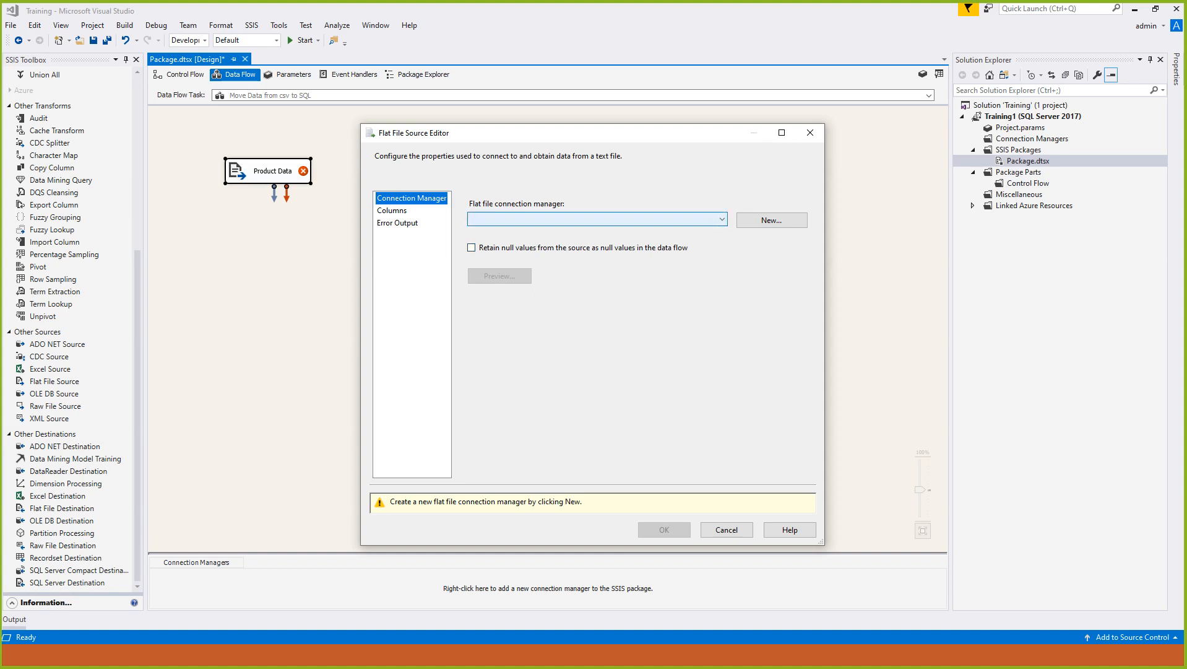
{"action": "left_click", "coordinate": [772, 220]}
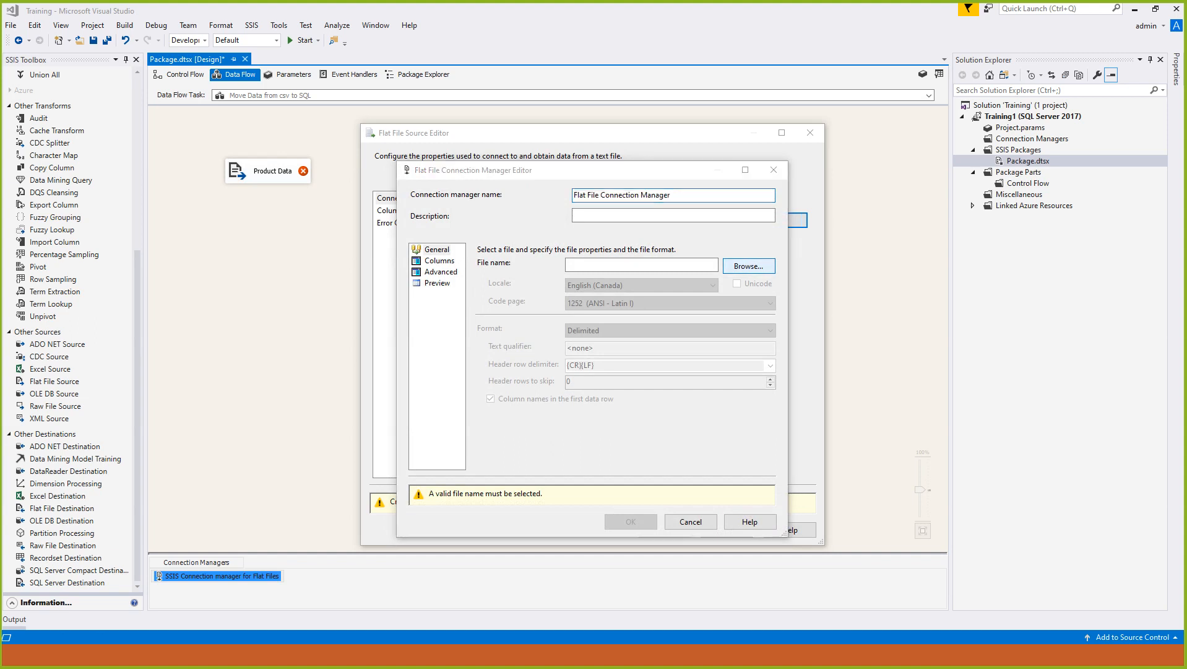
- Choose Product.csv from the DS folder as the connection manager's file, listing CSV files (*.csv) in the file browser
{"action": "left_click", "coordinate": [749, 266]}
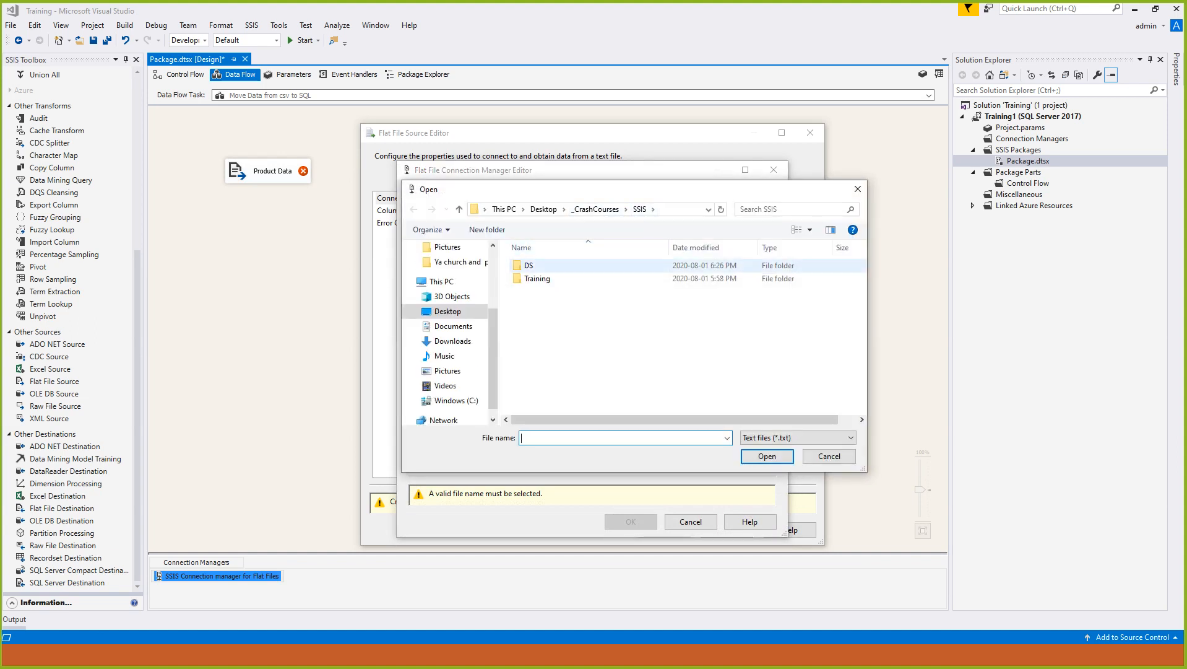
{"action": "double_click", "coordinate": [528, 265]}
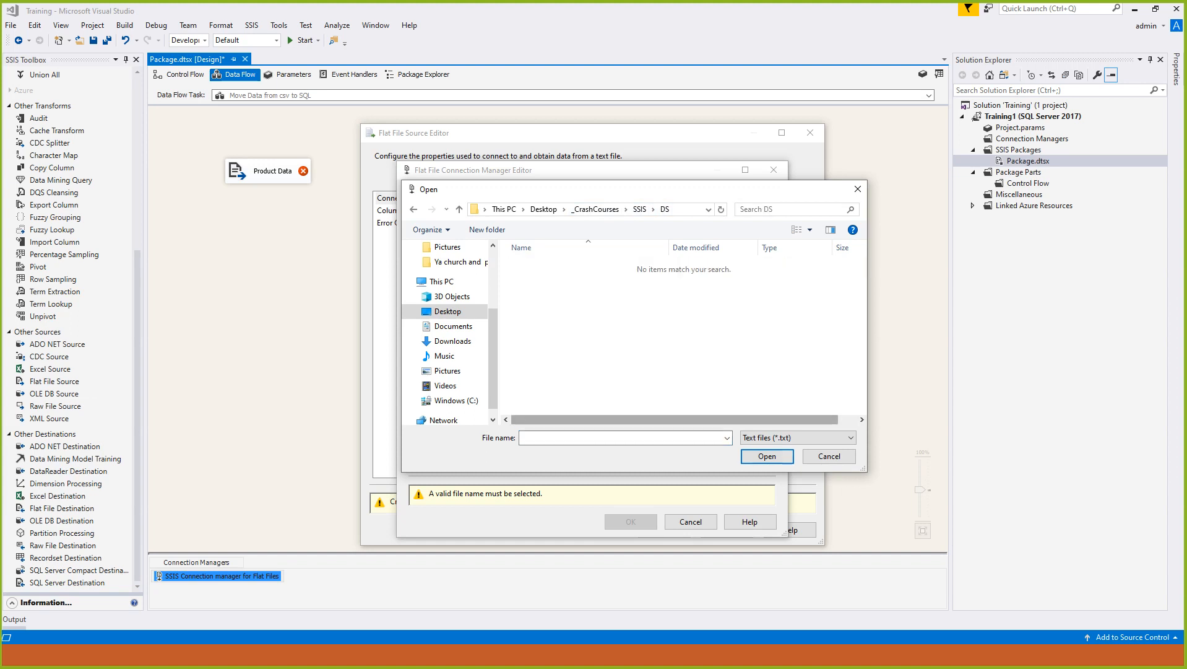
{"action": "left_click", "coordinate": [768, 456]}
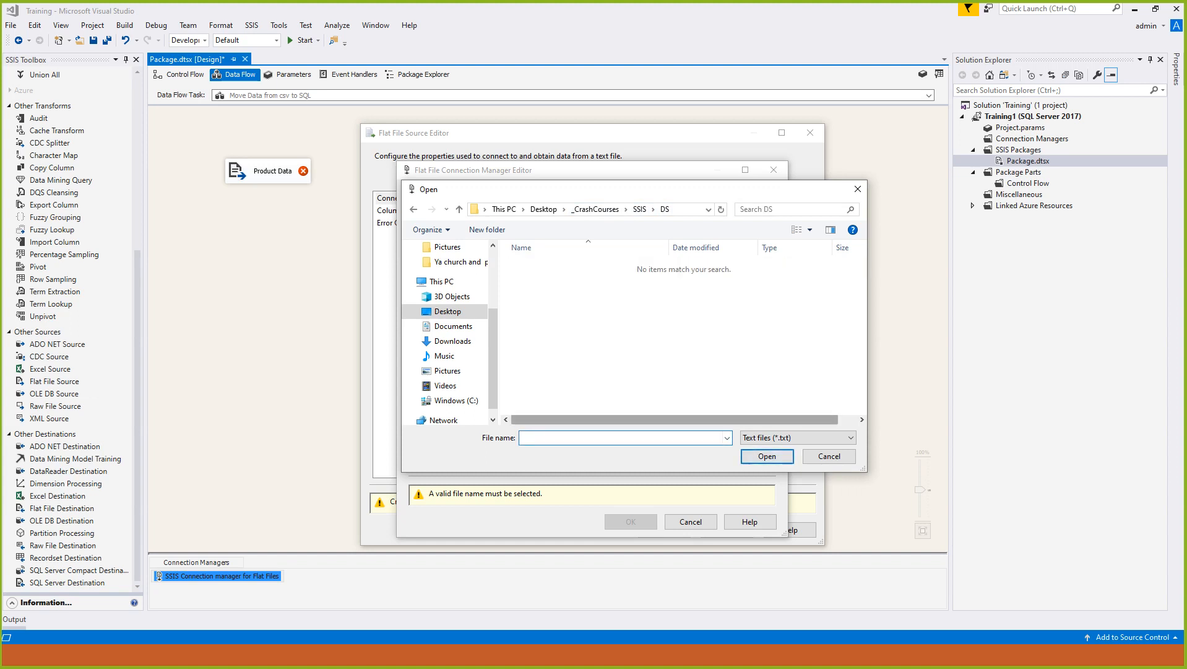
{"action": "left_click", "coordinate": [798, 437]}
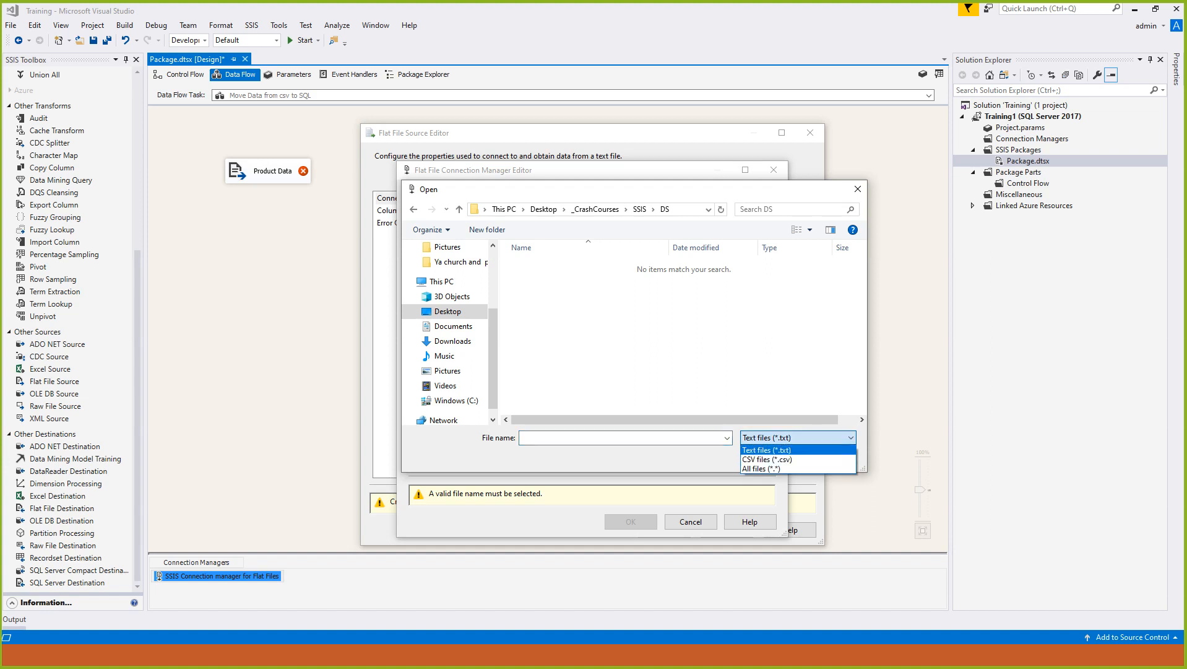
{"action": "left_click", "coordinate": [768, 459]}
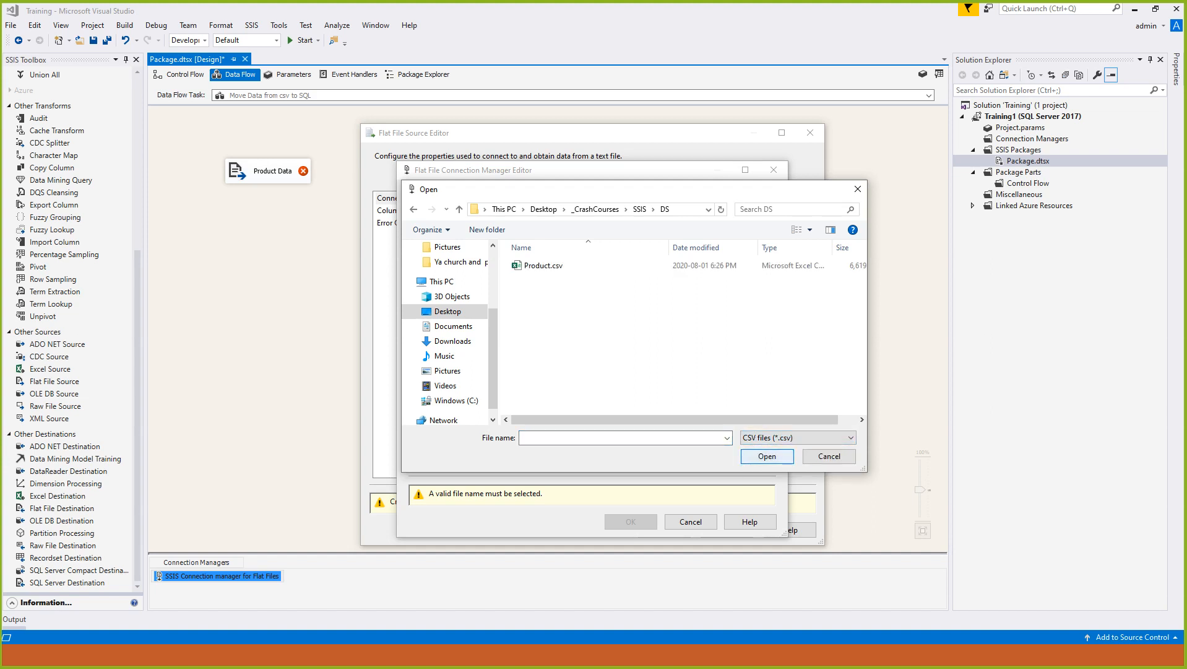
{"action": "left_click", "coordinate": [797, 437]}
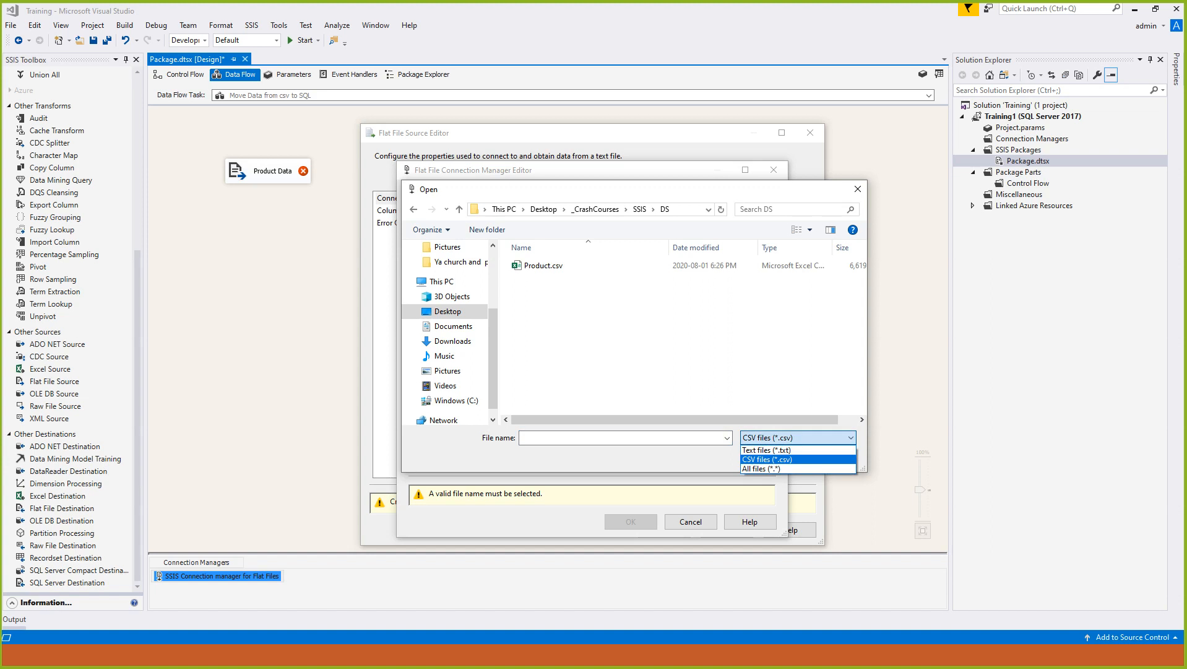
{"action": "left_click", "coordinate": [768, 459]}
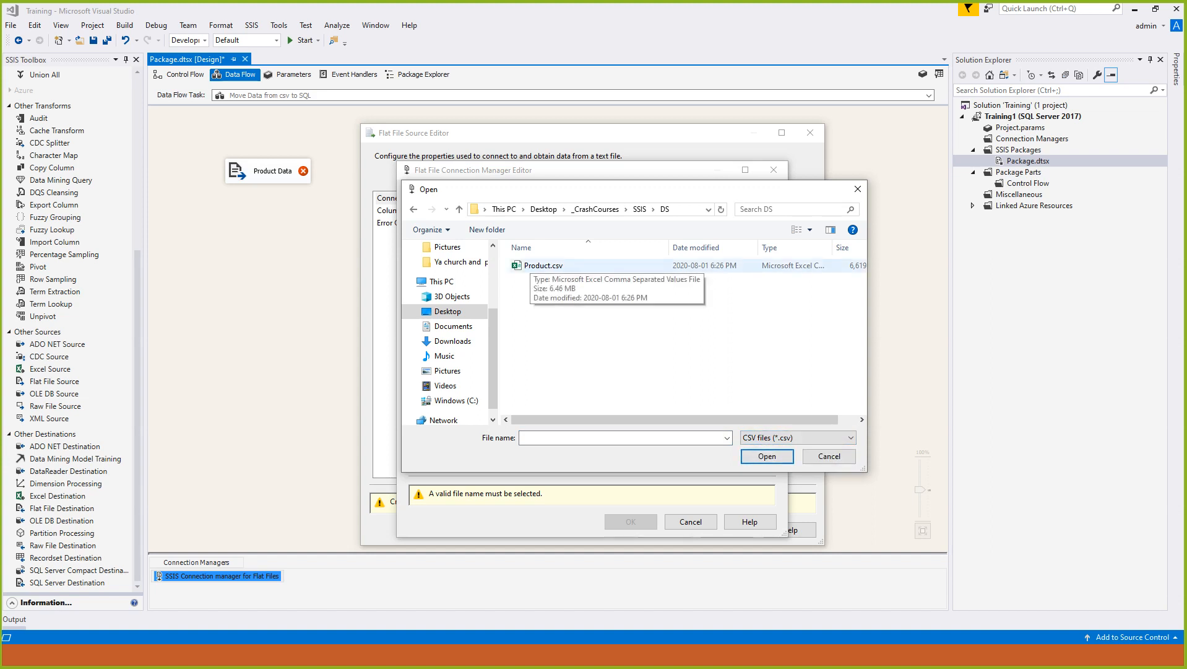
{"action": "double_click", "coordinate": [539, 265]}
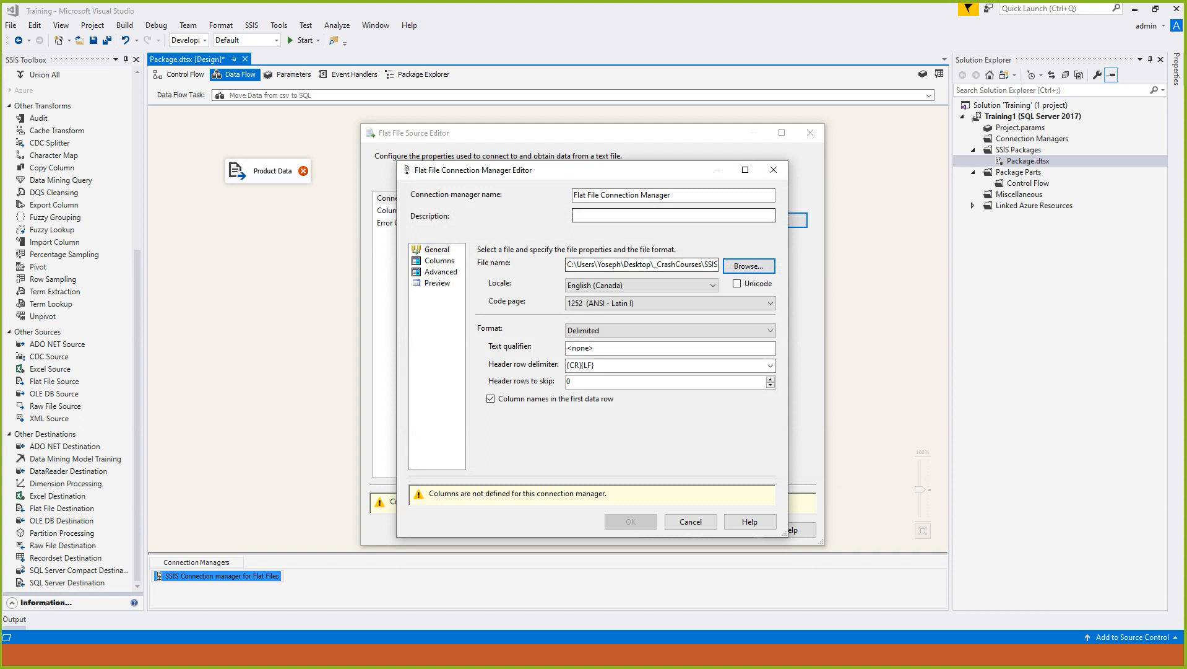
- Load the connection manager's column definitions from Product.csv and display its delimiters and preview rows
{"action": "left_click_drag", "start_coordinate": [676, 195], "coordinate": [573, 195]}
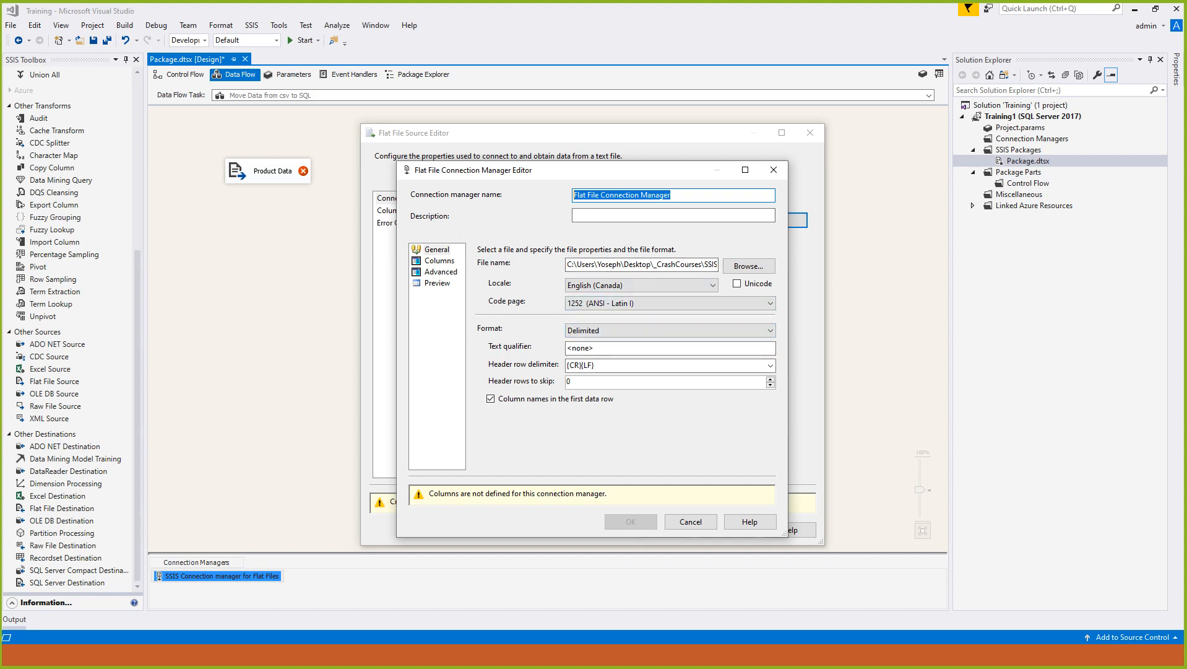
{"action": "left_click", "coordinate": [439, 261]}
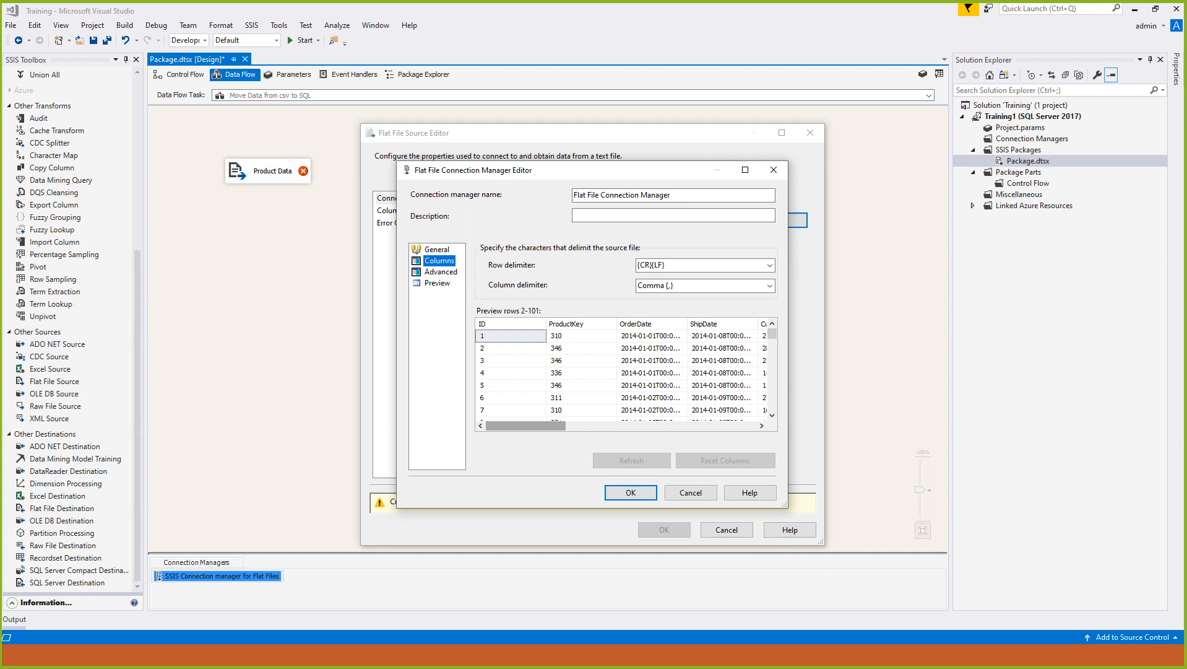
- Accept the flat file connection manager with its {CR}{LF} row and comma column delimiters, load the source columns, and save the Product Data source
{"action": "mouse_move", "coordinate": [525, 426]}
{"action": "left_mouse_down"}
{"action": "mouse_move", "coordinate": [720, 425]}
{"action": "mouse_move", "coordinate": [526, 426]}
{"action": "left_mouse_up"}
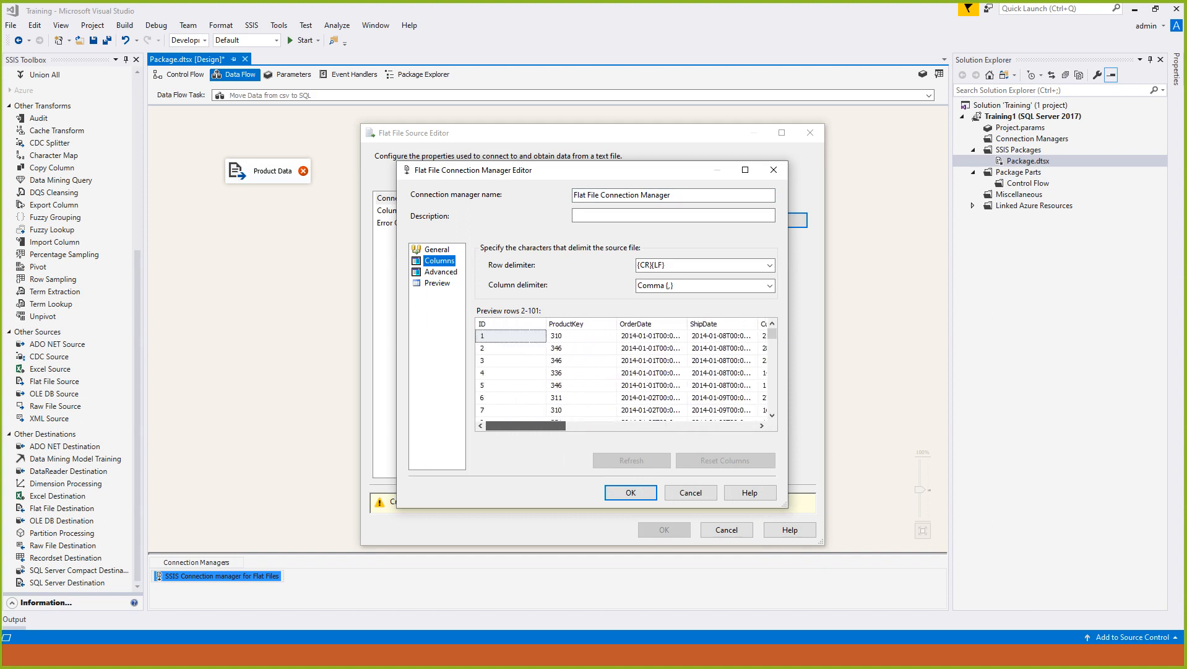
{"action": "mouse_move", "coordinate": [772, 333]}
{"action": "left_mouse_down"}
{"action": "mouse_move", "coordinate": [772, 404]}
{"action": "mouse_move", "coordinate": [772, 334]}
{"action": "left_mouse_up"}
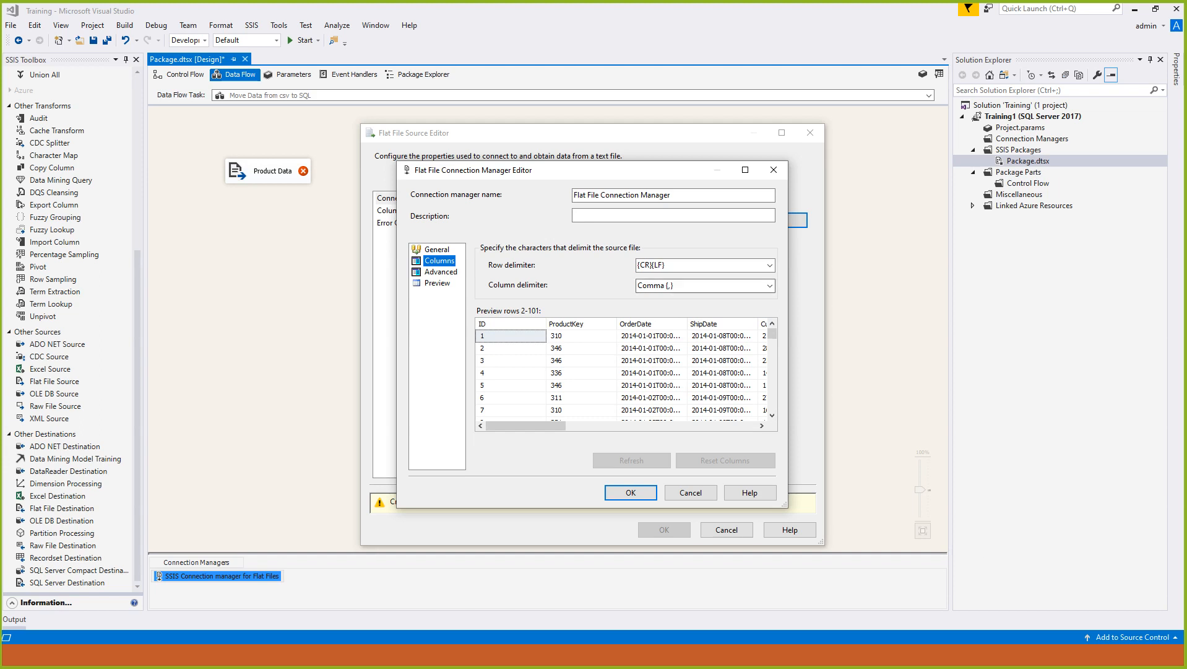
{"action": "left_click_drag", "start_coordinate": [676, 285], "coordinate": [636, 285]}
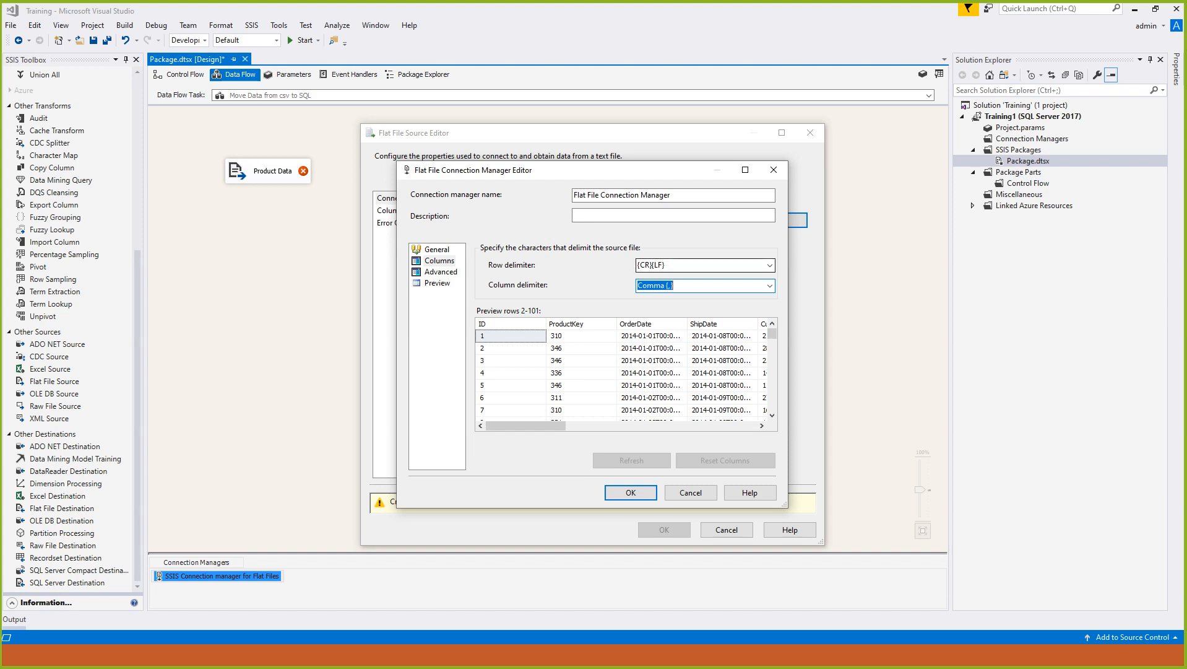
{"action": "left_click", "coordinate": [631, 492]}
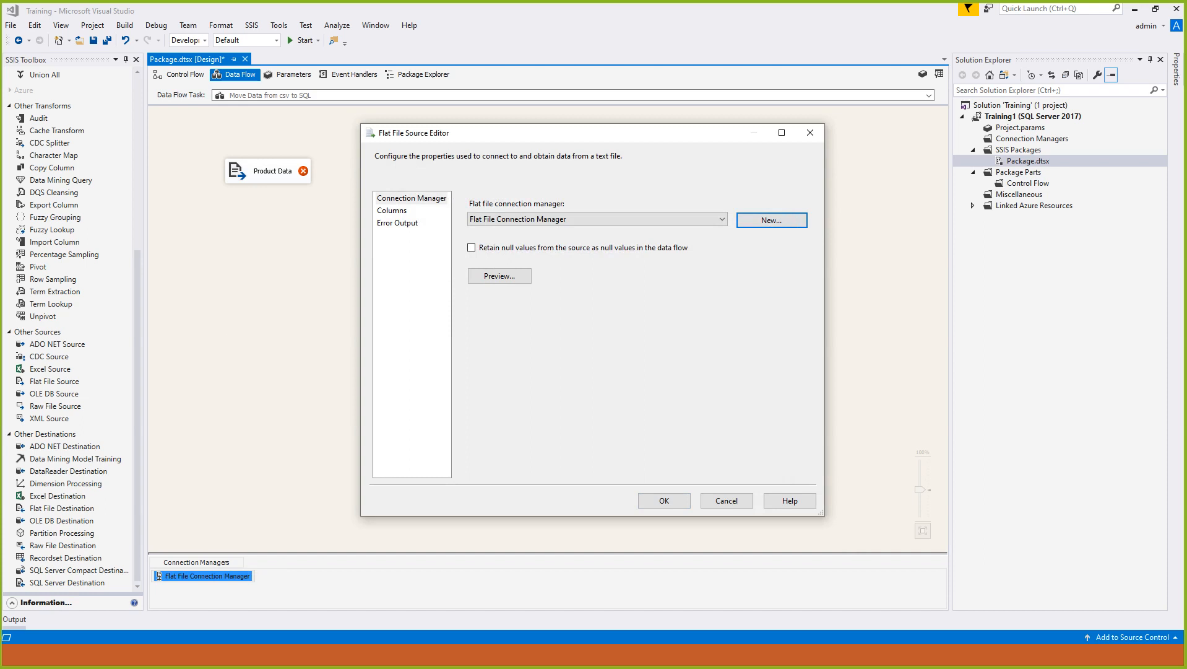
{"action": "left_click", "coordinate": [392, 210]}
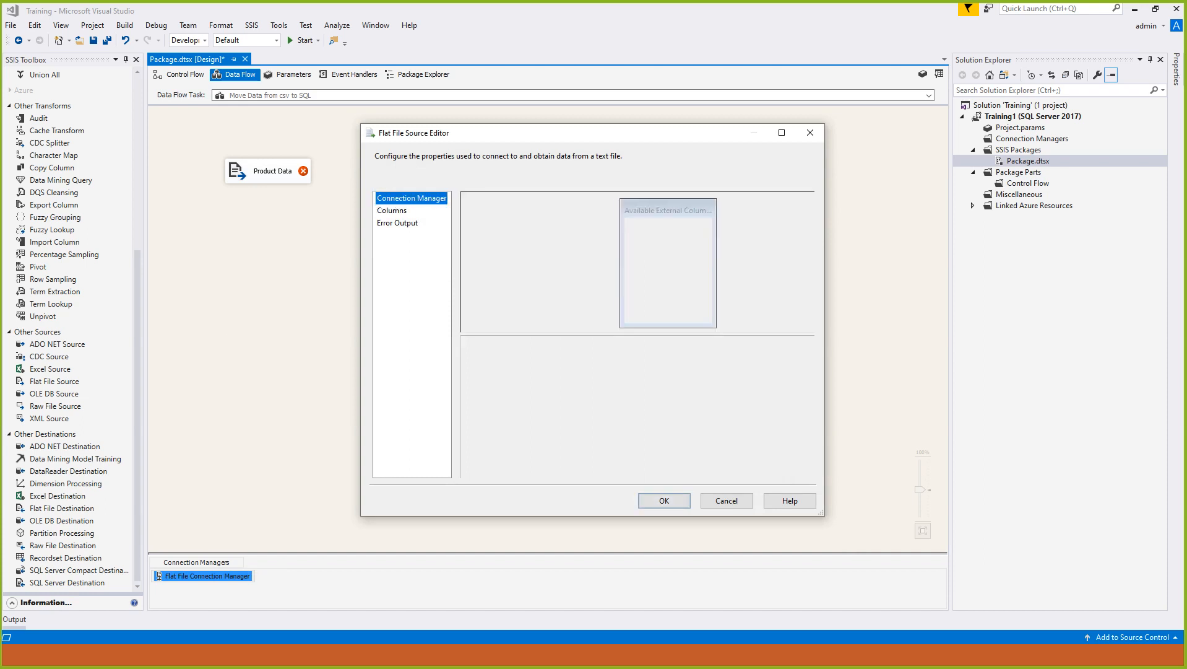
{"action": "left_click", "coordinate": [412, 198]}
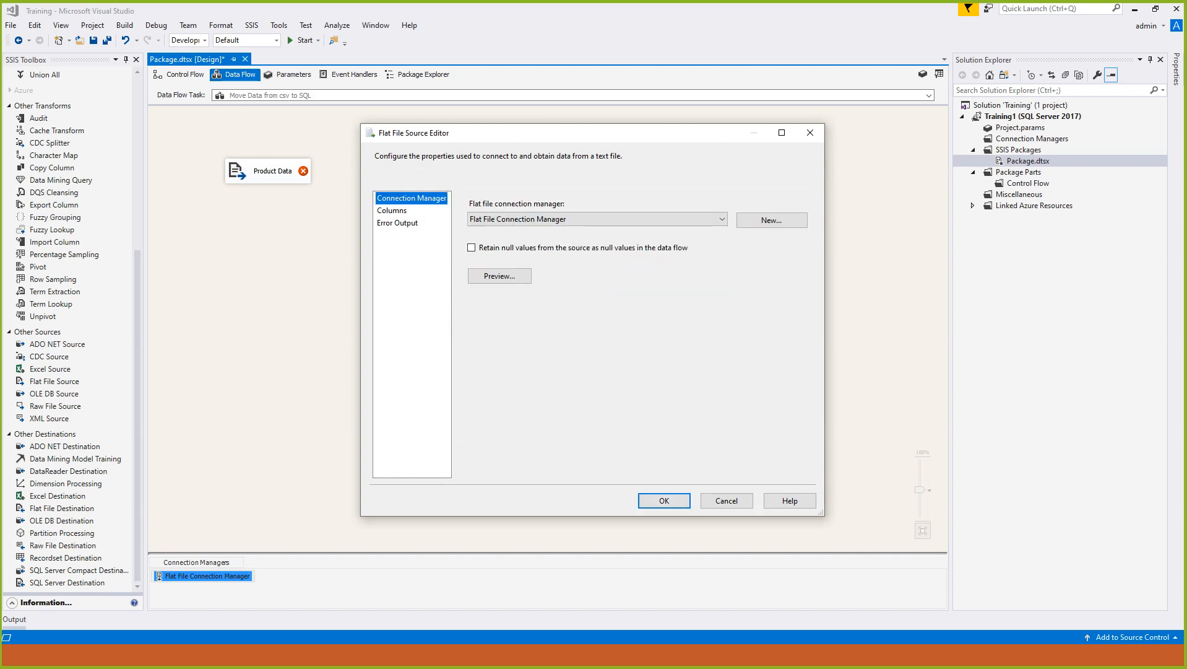
{"action": "left_click", "coordinate": [664, 501]}
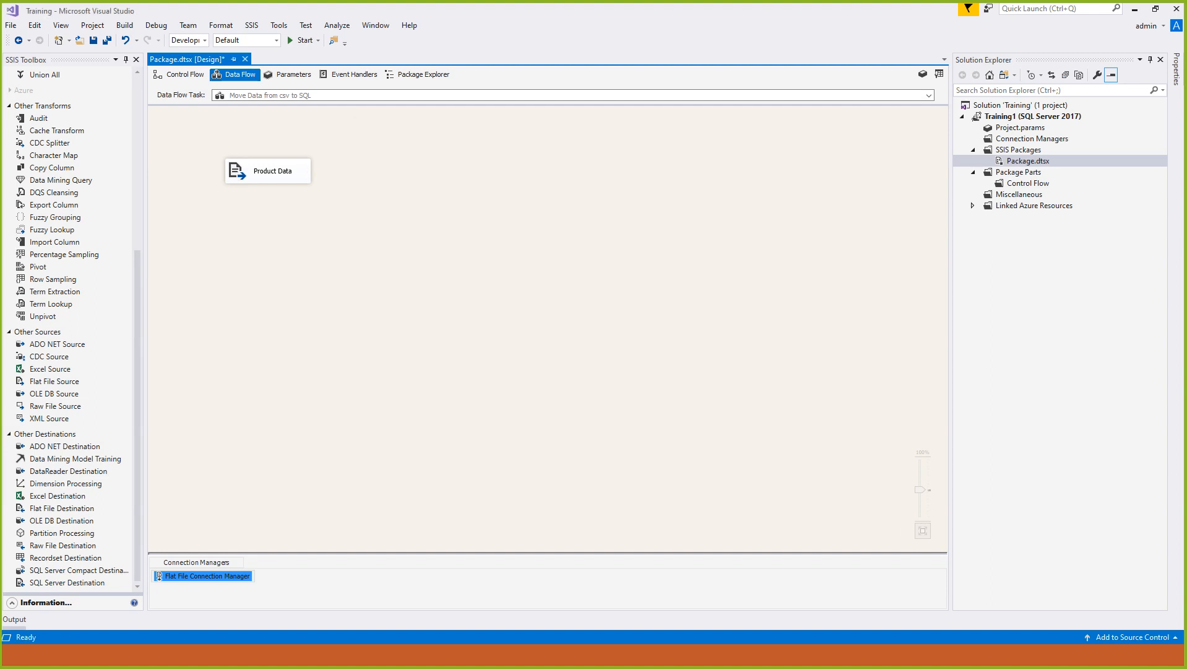
{"action": "left_click", "coordinate": [268, 172]}
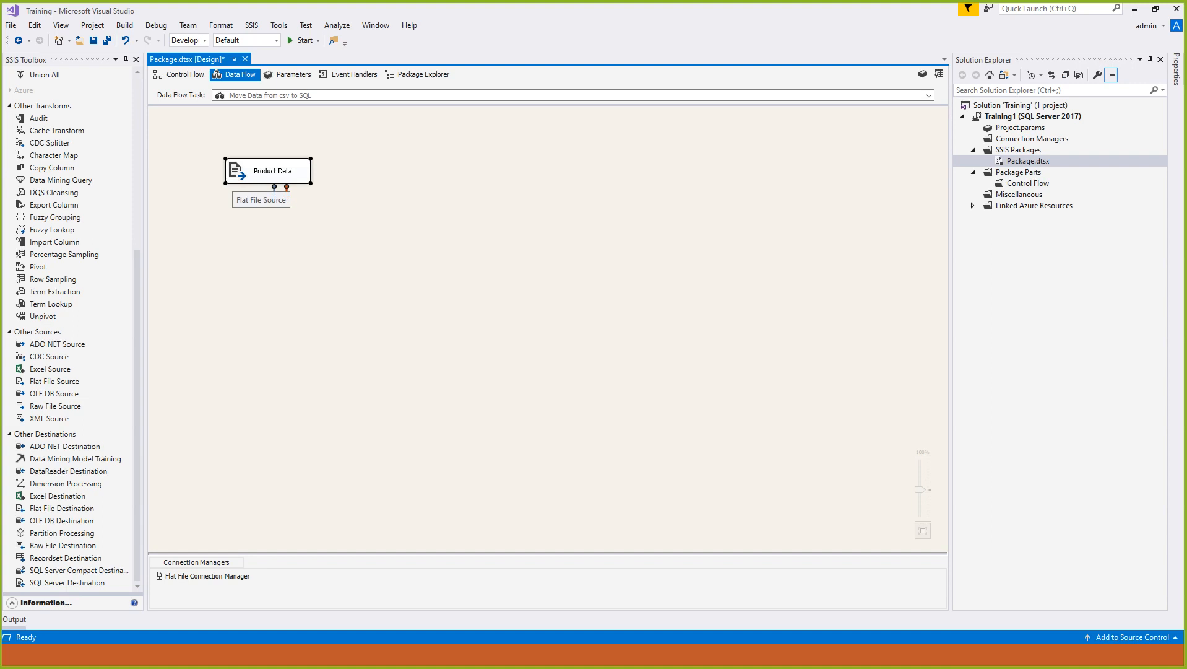
{"action": "left_click", "coordinate": [273, 171]}
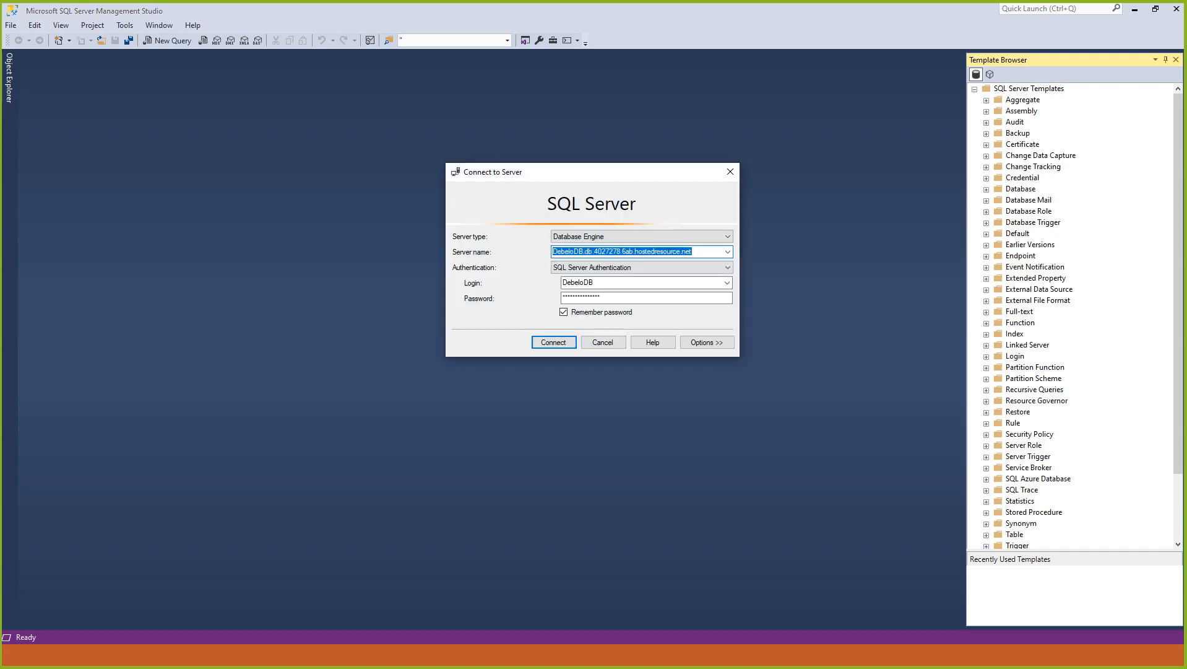
- In SQL Server Management Studio, connect to the local Database Engine server DESKTOP-V15U451 with Windows Authentication
{"action": "left_click", "coordinate": [727, 252]}
{"action": "left_click", "coordinate": [699, 270]}
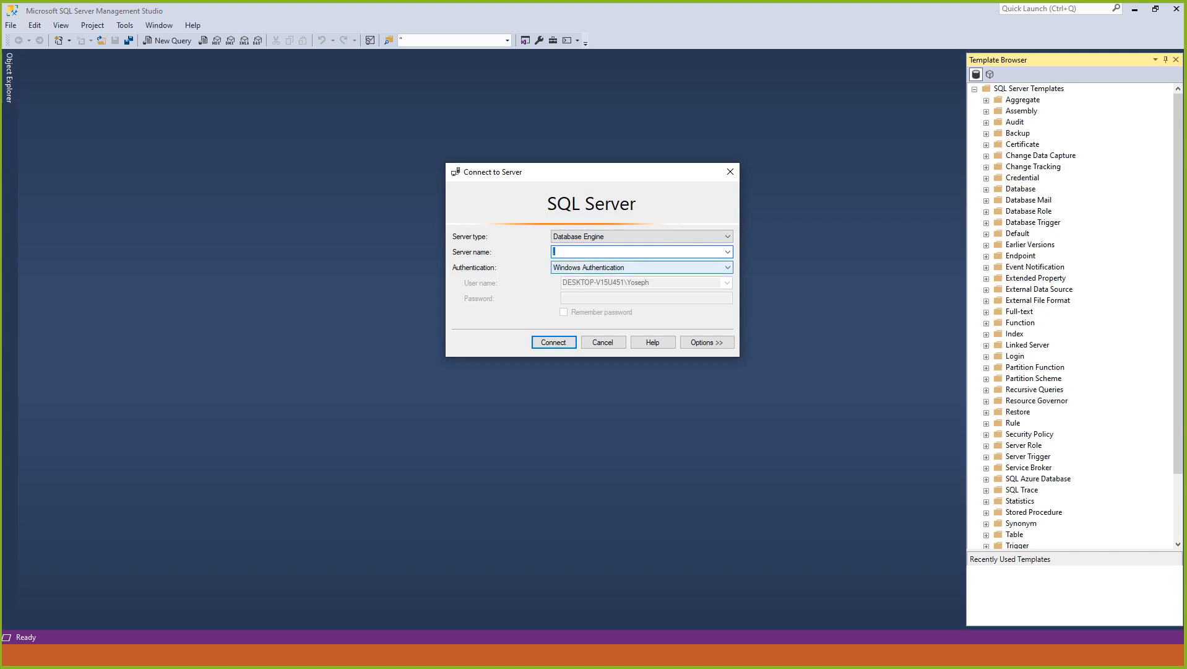
{"action": "left_click", "coordinate": [727, 252]}
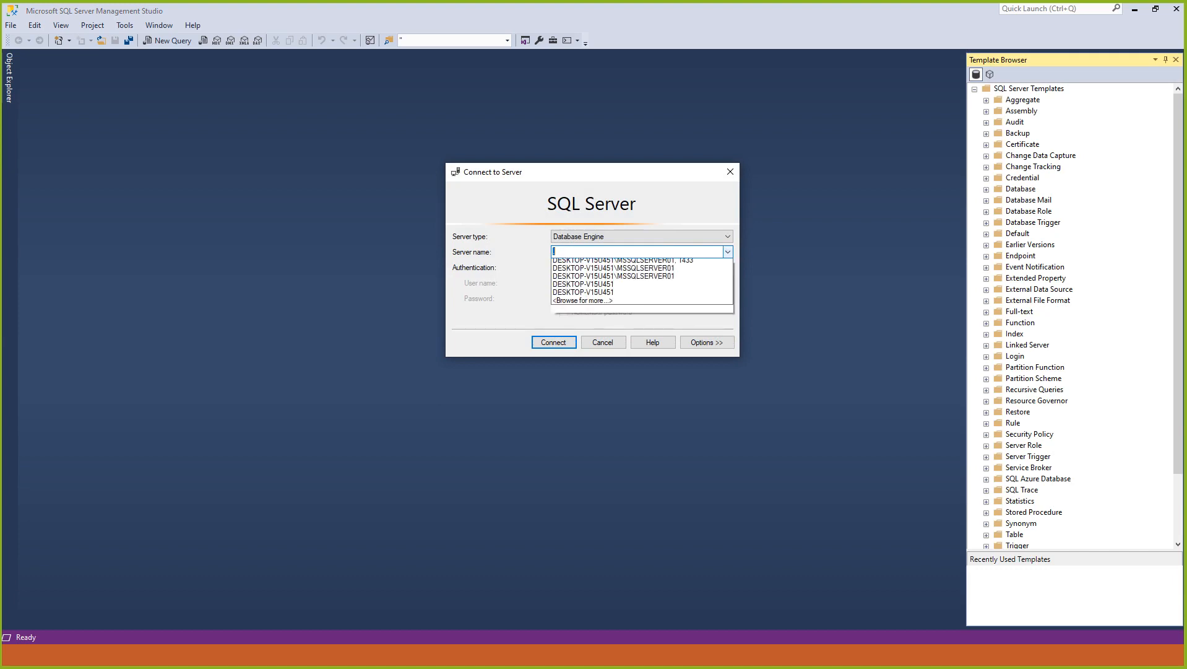
{"action": "key", "text": "Return"}
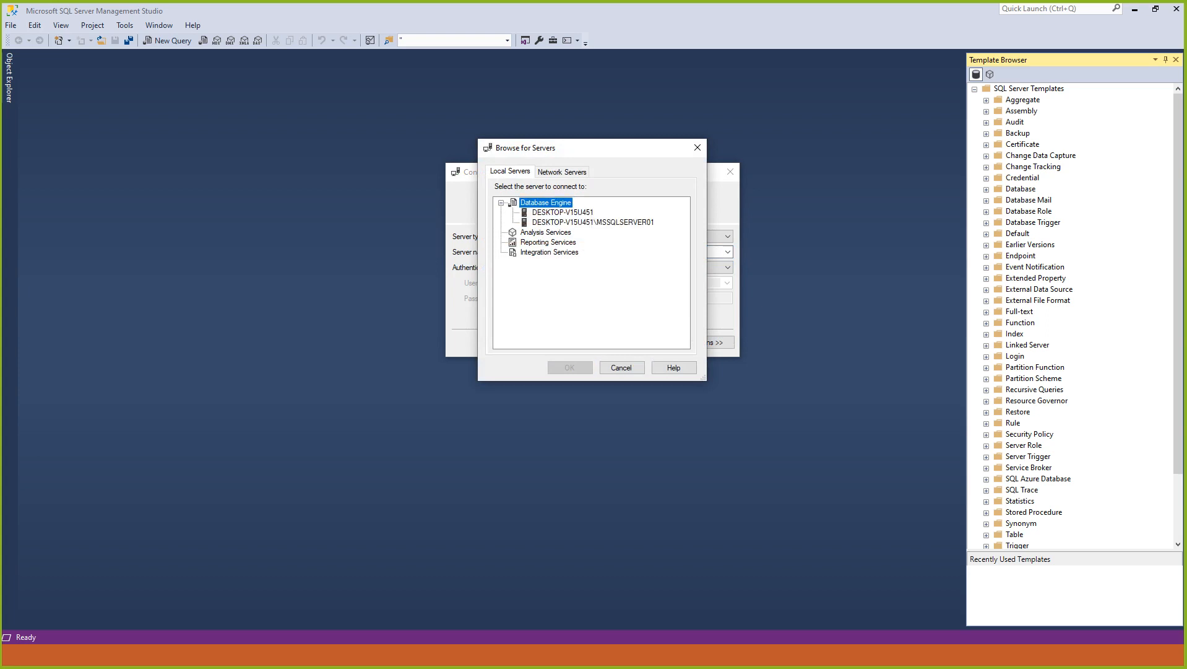
{"action": "left_click", "coordinate": [562, 212]}
{"action": "left_click", "coordinate": [570, 368]}
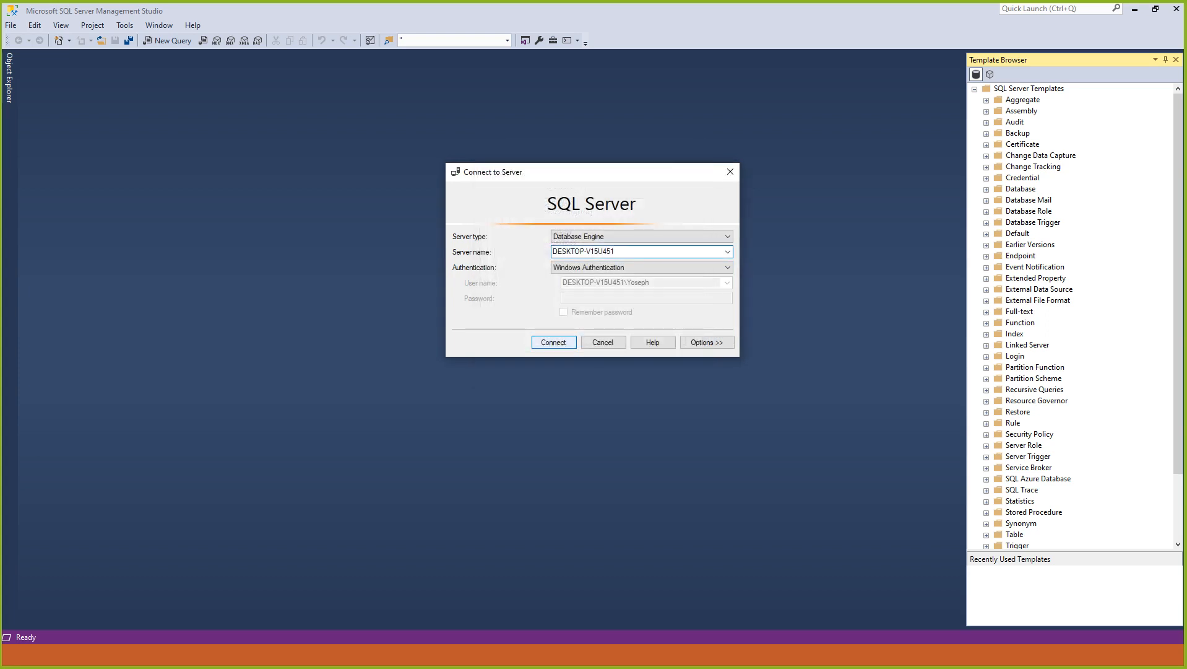
{"action": "key", "text": "Return"}
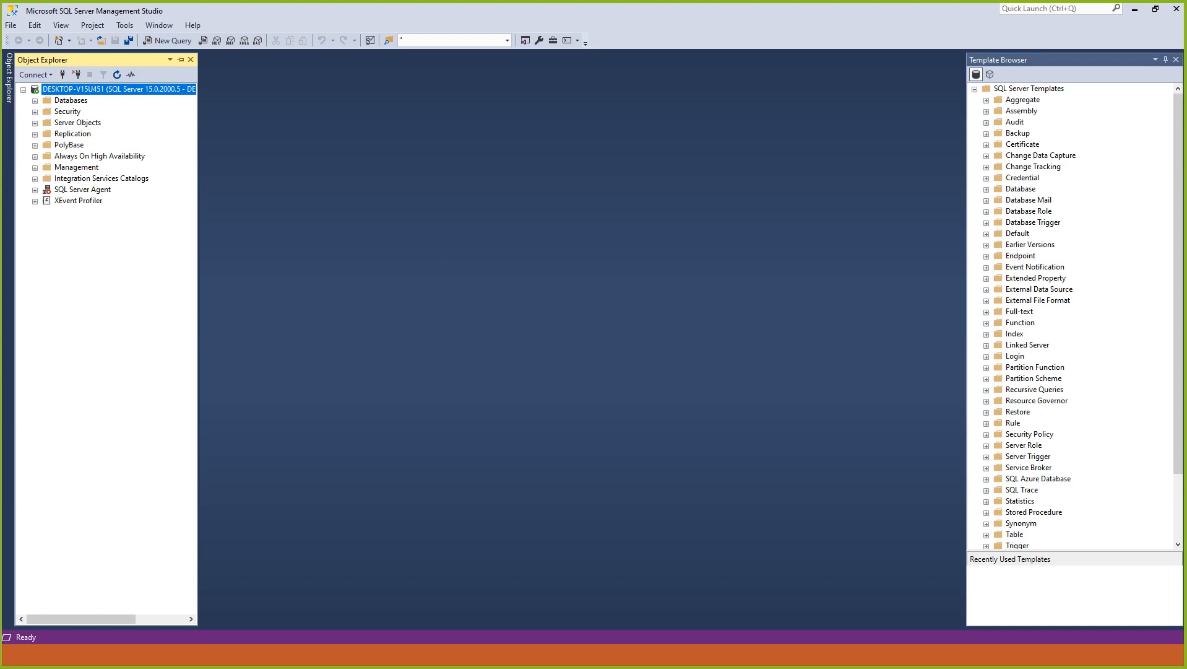
- Create a new database named YeneMarket on the connected server, keeping the default owner and file settings
{"action": "right_click", "coordinate": [57, 101]}
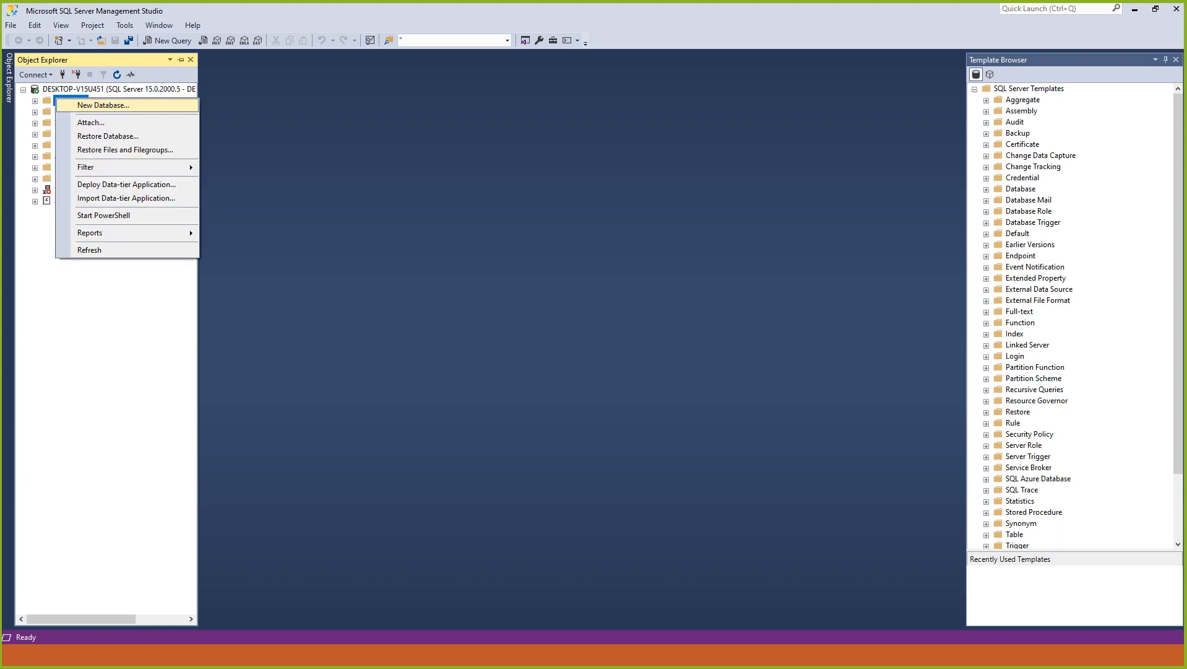
{"action": "left_click", "coordinate": [103, 105]}
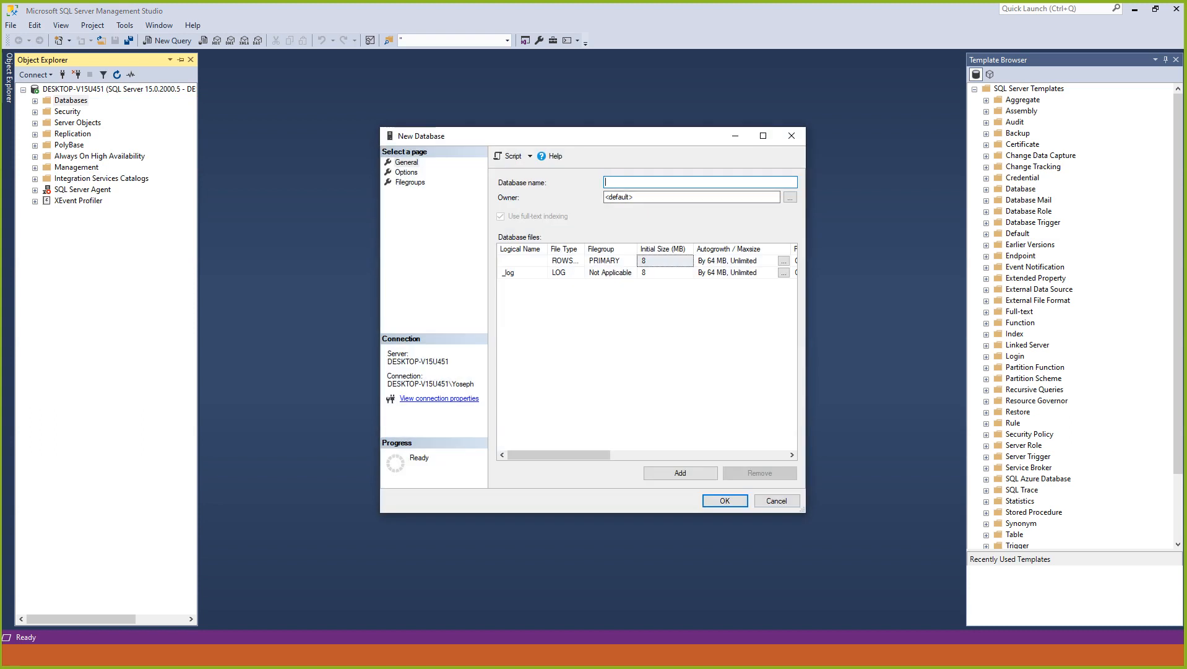
{"action": "type", "text": "Prod"}
{"action": "key", "text": "BackSpace"}
{"action": "key", "text": "BackSpace"}
{"action": "key", "text": "BackSpace"}
{"action": "key", "text": "BackSpace"}
{"action": "type", "text": "QA"}
{"action": "key", "text": "BackSpace"}
{"action": "key", "text": "BackSpace"}
{"action": "type", "text": "YaYobe"}
{"action": "key", "text": "BackSpace"}
{"action": "key", "text": "BackSpace"}
{"action": "key", "text": "BackSpace"}
{"action": "key", "text": "BackSpace"}
{"action": "key", "text": "BackSpace"}
{"action": "key", "text": "BackSpace"}
{"action": "type", "text": "YeneMarkety"}
{"action": "key", "text": "BackSpace"}
{"action": "key", "text": "Return"}
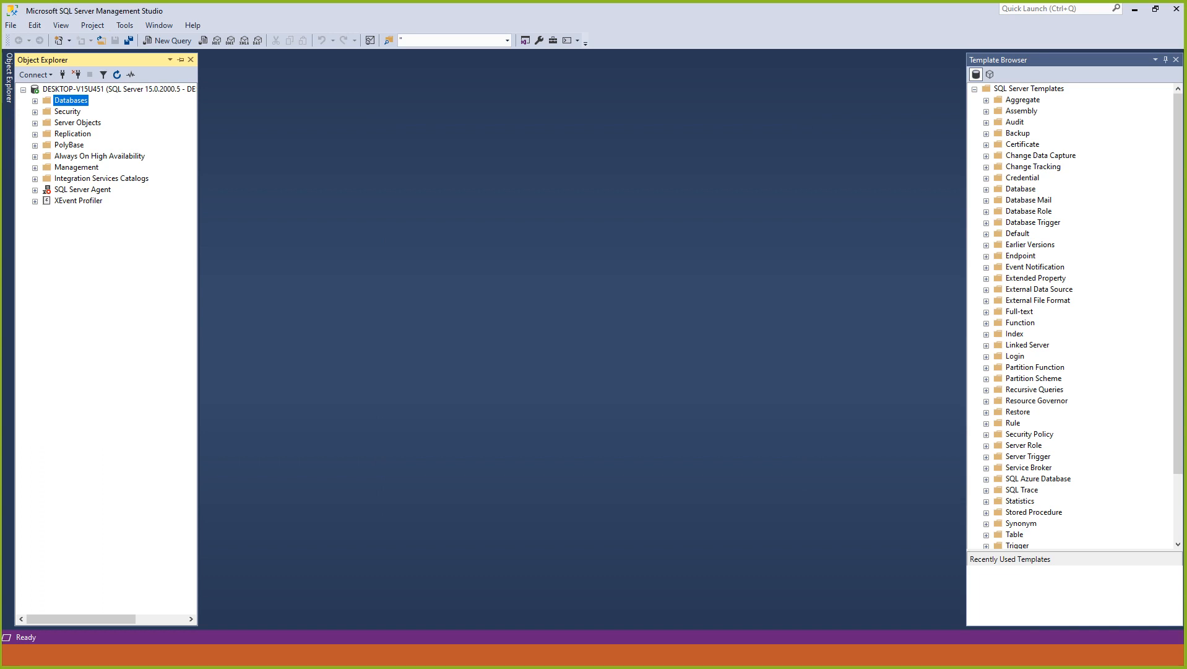
- Expand the server's databases and look into the tables of the YeneMarket database
{"action": "key", "text": "Right"}
{"action": "double_click", "coordinate": [85, 245]}
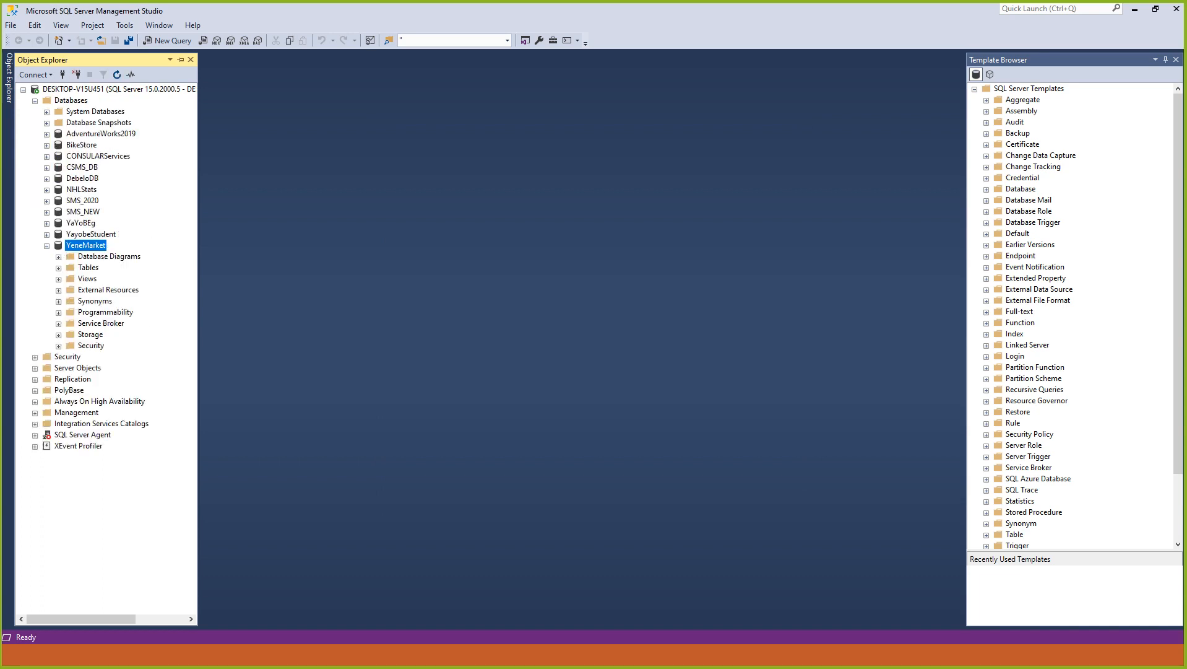
{"action": "left_click", "coordinate": [58, 269]}
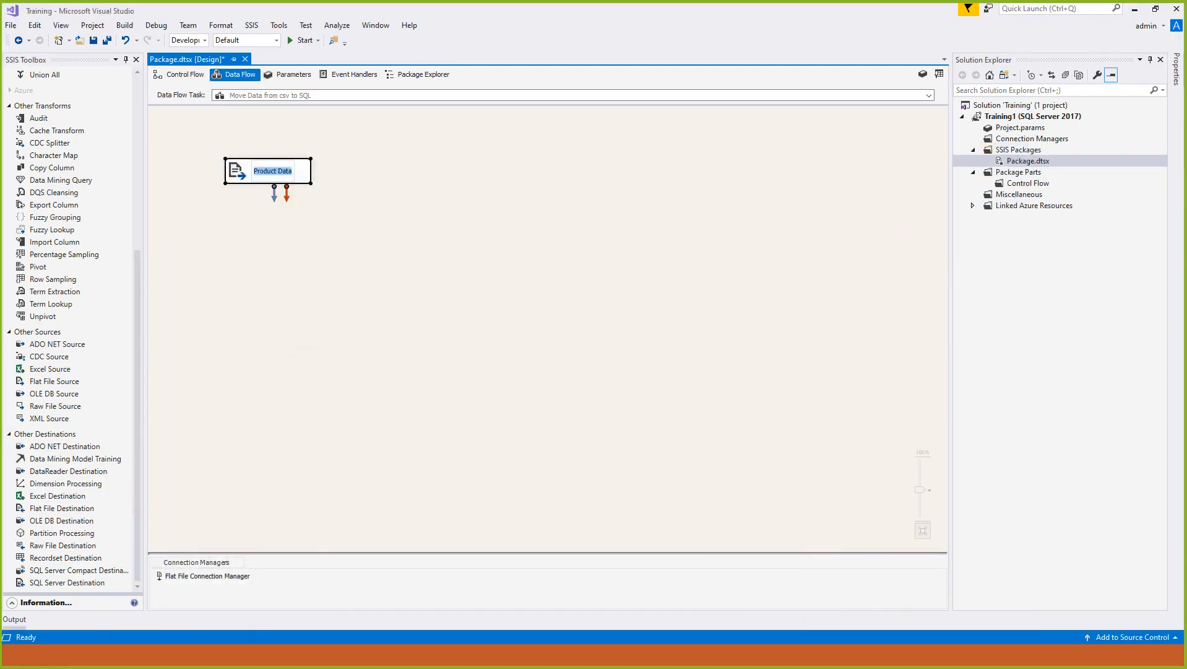
- Back in Visual Studio, collapse the Common, Other Transforms and Other Sources component groups, leaving Other Destinations expanded
{"action": "key", "text": "Escape"}
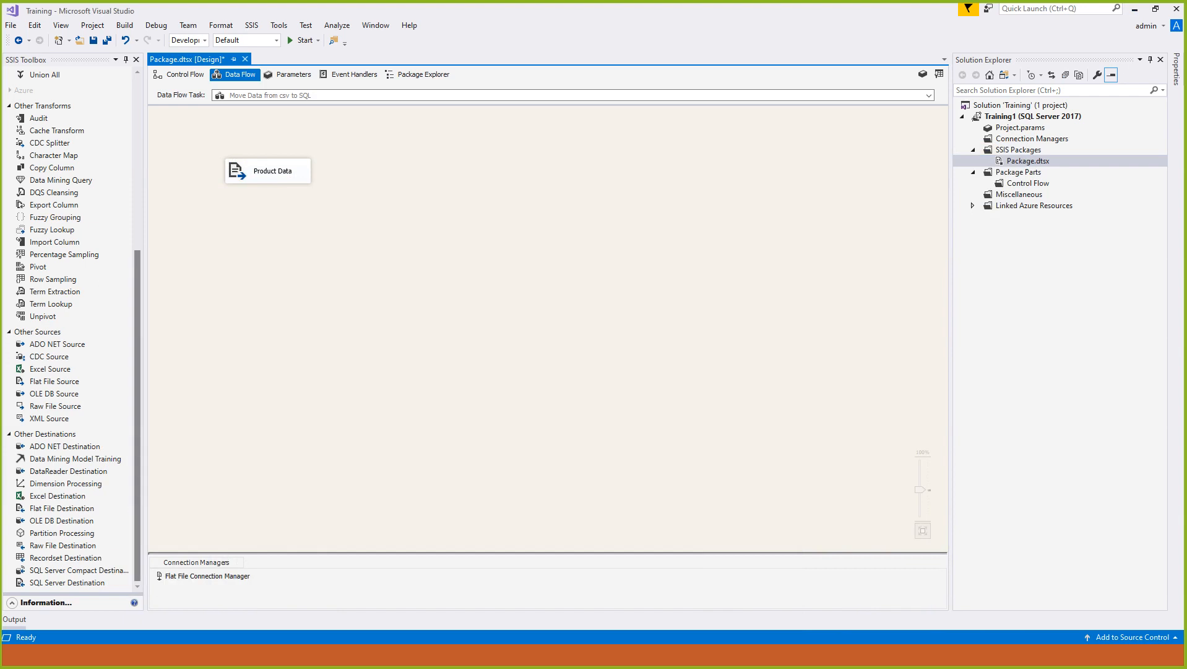
{"action": "left_click", "coordinate": [138, 371]}
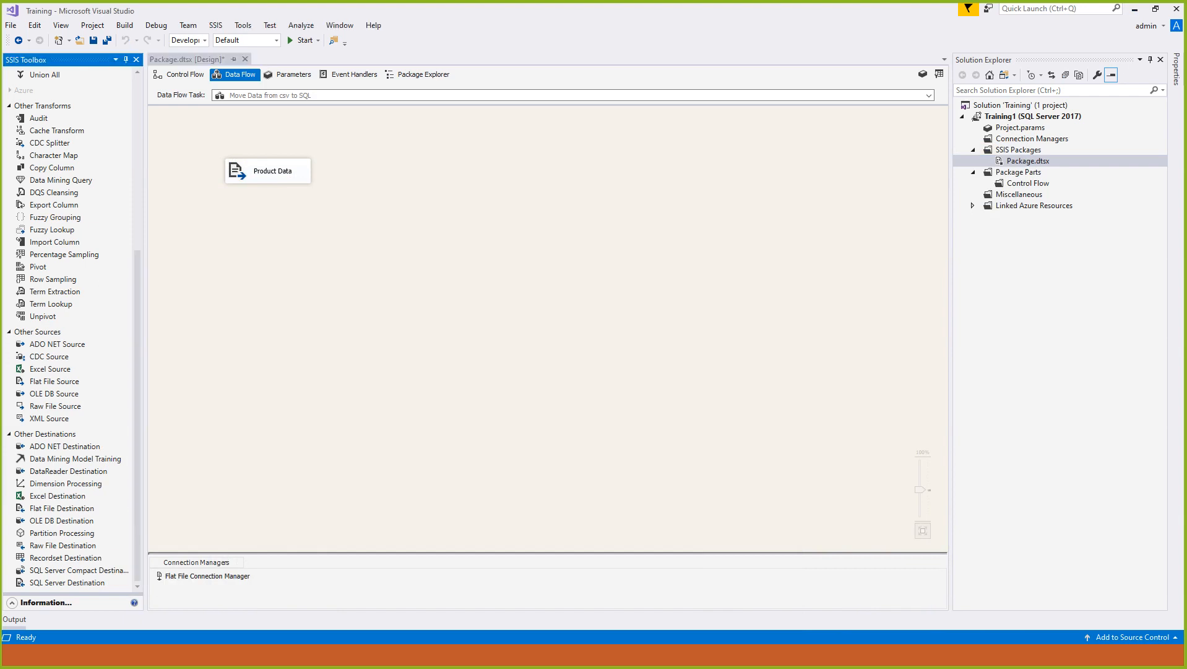
{"action": "left_click", "coordinate": [9, 106]}
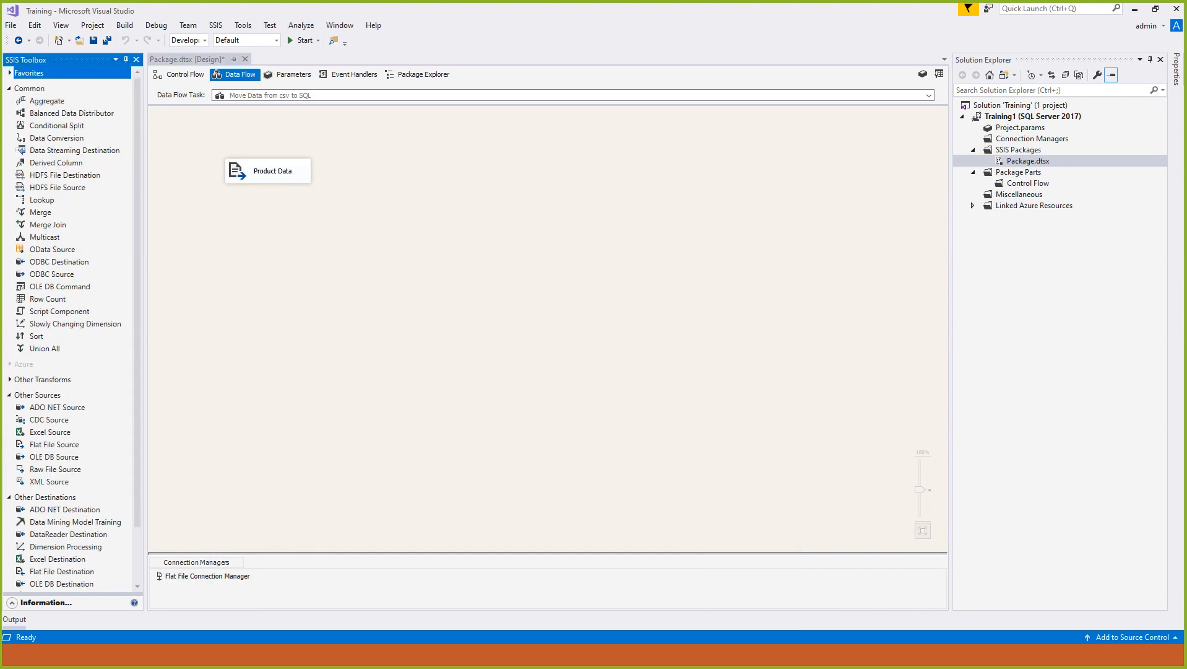
{"action": "left_click", "coordinate": [9, 89]}
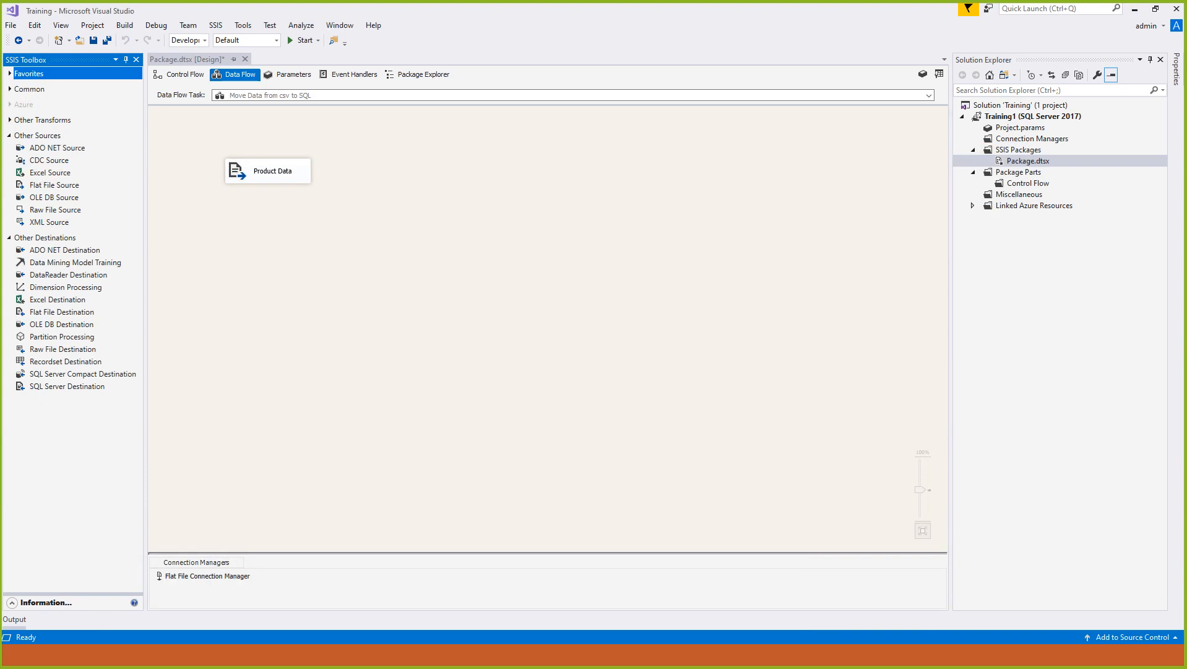
{"action": "left_click", "coordinate": [9, 135]}
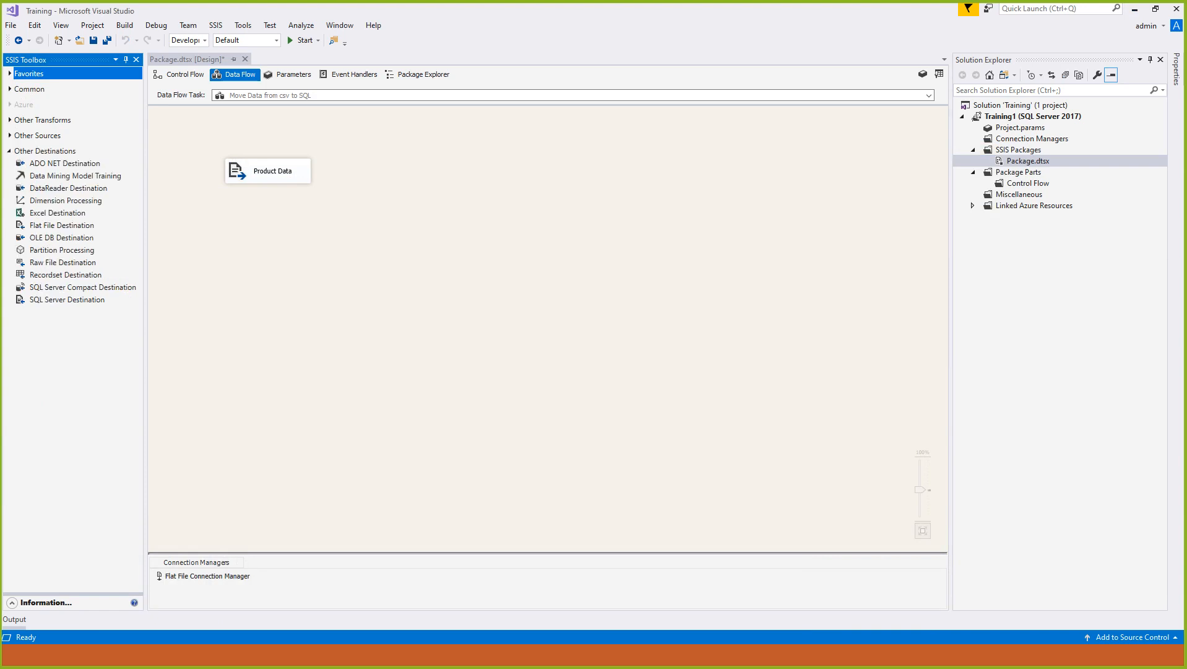
{"action": "left_click", "coordinate": [45, 151]}
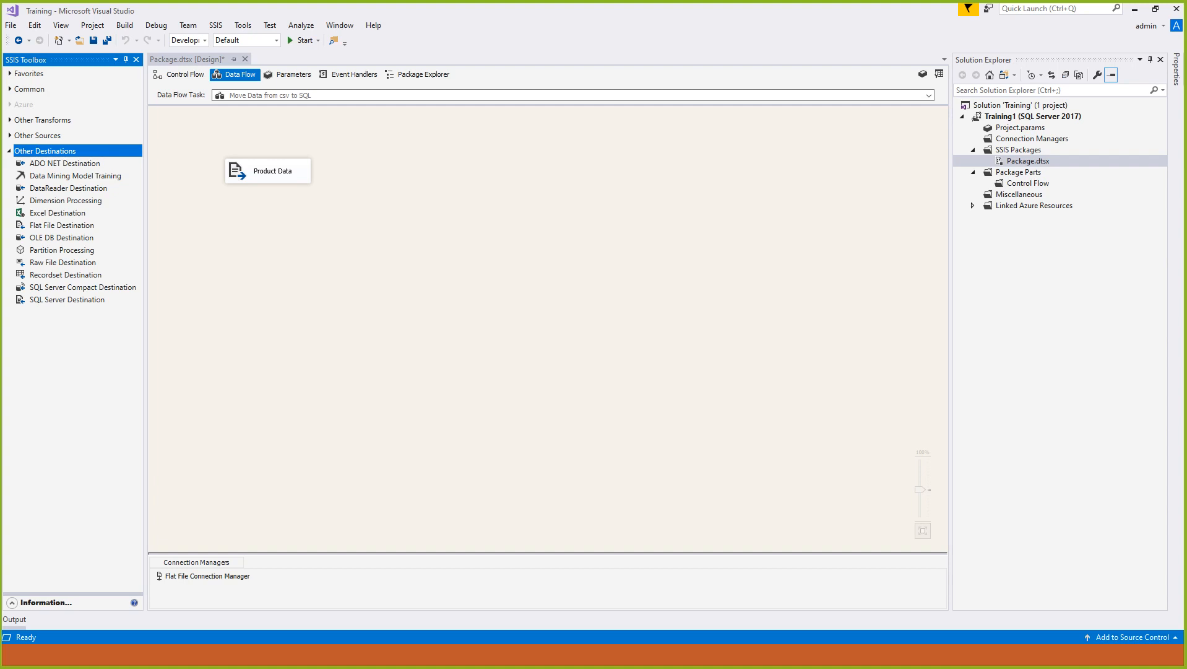
- Add an OLE DB Destination below Product Data in the data flow and connect the source's data output to it
{"action": "left_click", "coordinate": [62, 226]}
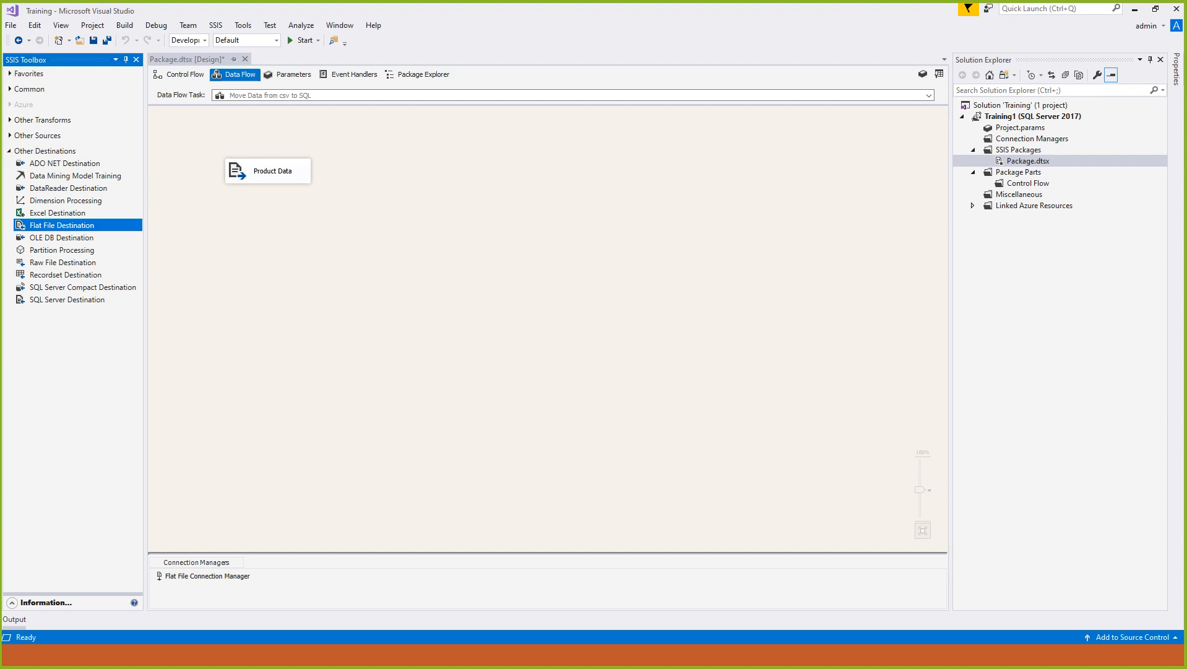
{"action": "left_click", "coordinate": [62, 238]}
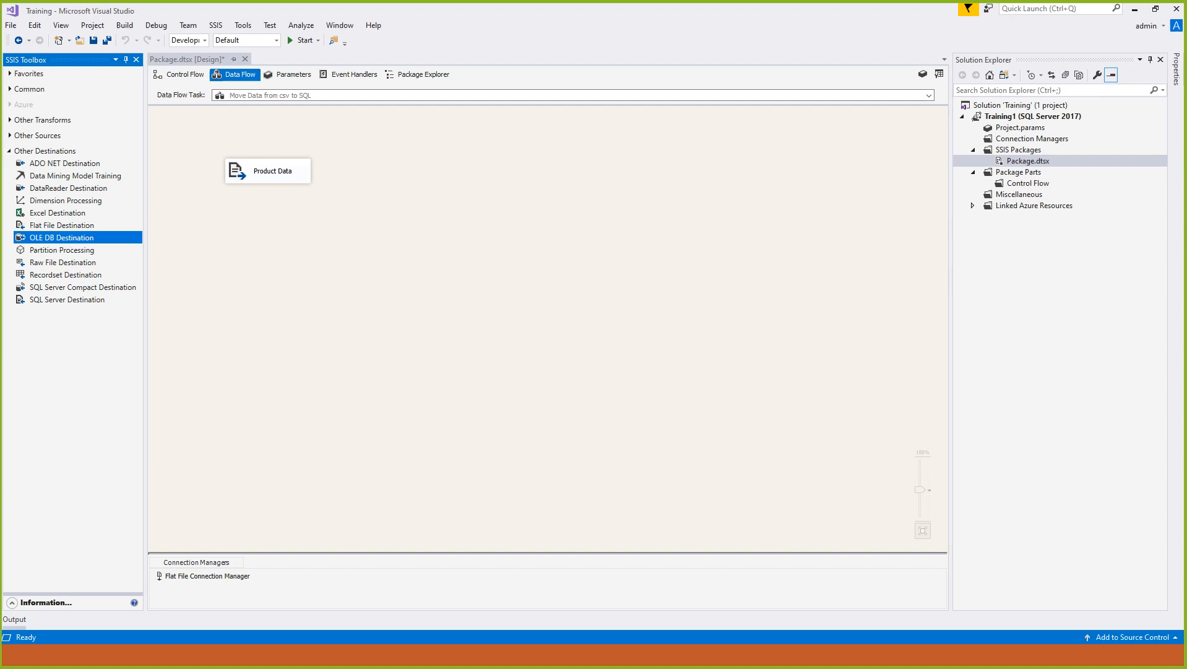
{"action": "left_click_drag", "start_coordinate": [61, 238], "coordinate": [248, 251]}
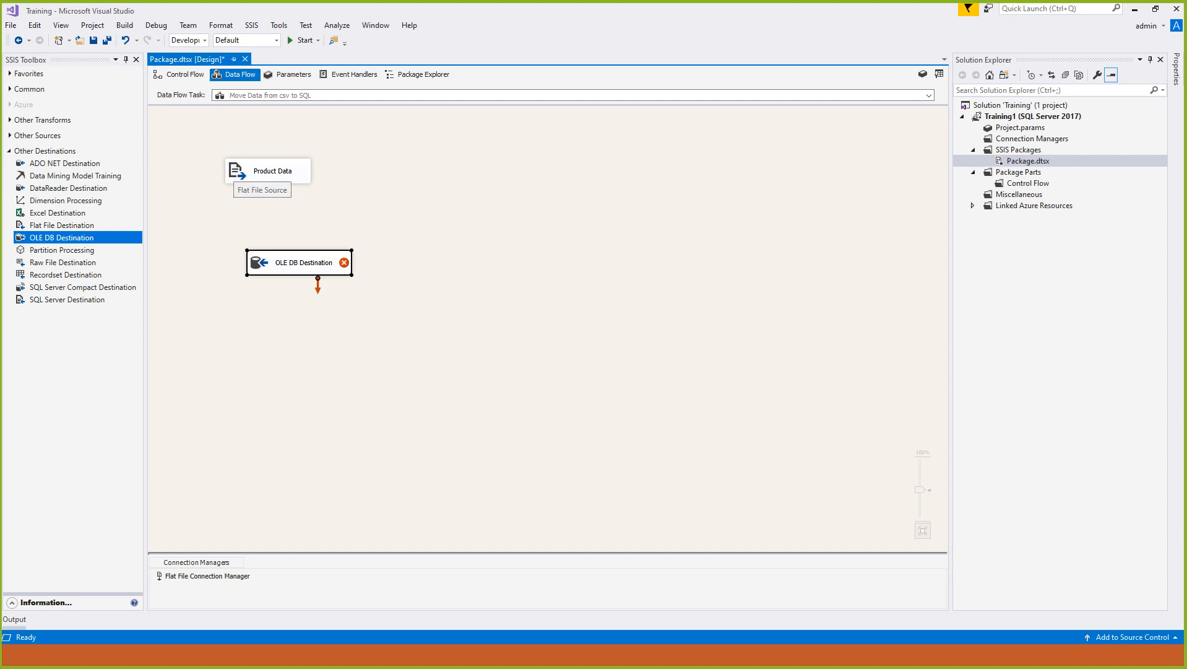
{"action": "left_click", "coordinate": [237, 171]}
{"action": "left_click_drag", "start_coordinate": [275, 193], "coordinate": [303, 255]}
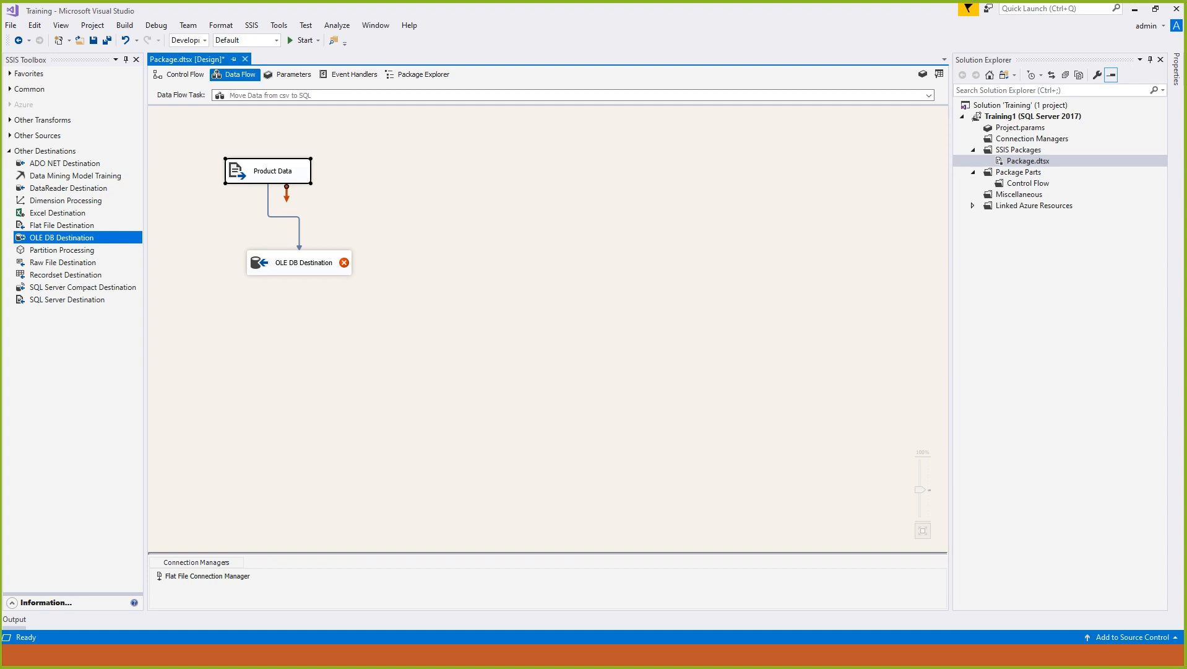
- Rename the OLE DB Destination as "Move to YeneMarket" and check its error details
{"action": "left_click", "coordinate": [341, 265]}
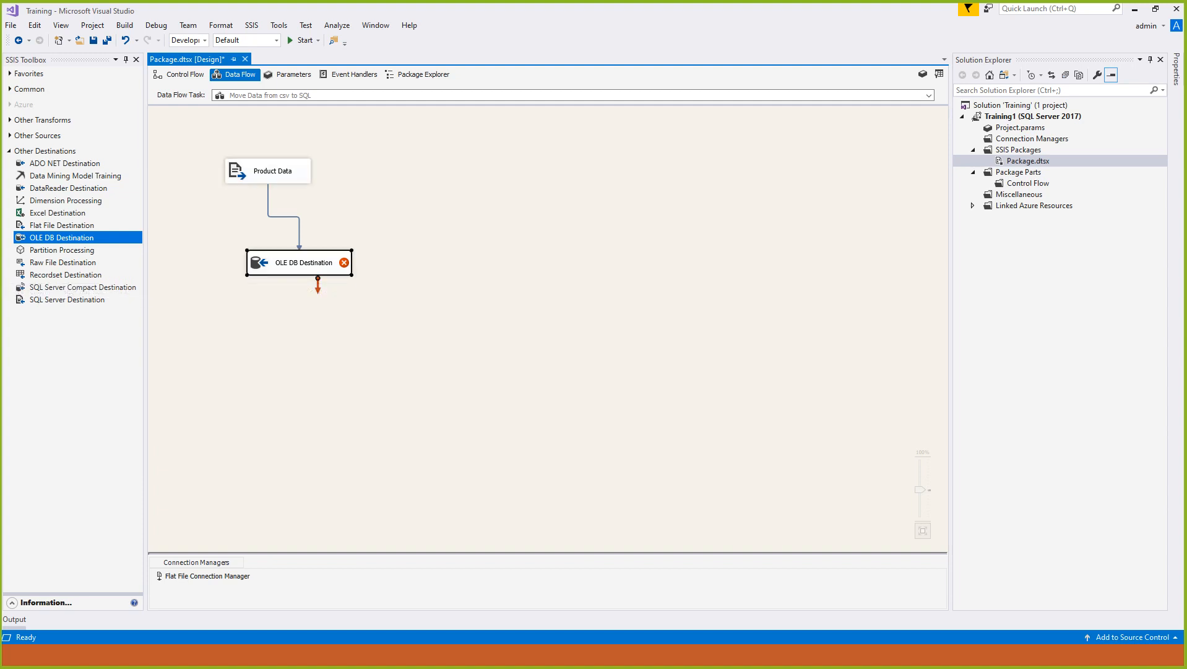
{"action": "key", "text": "F2"}
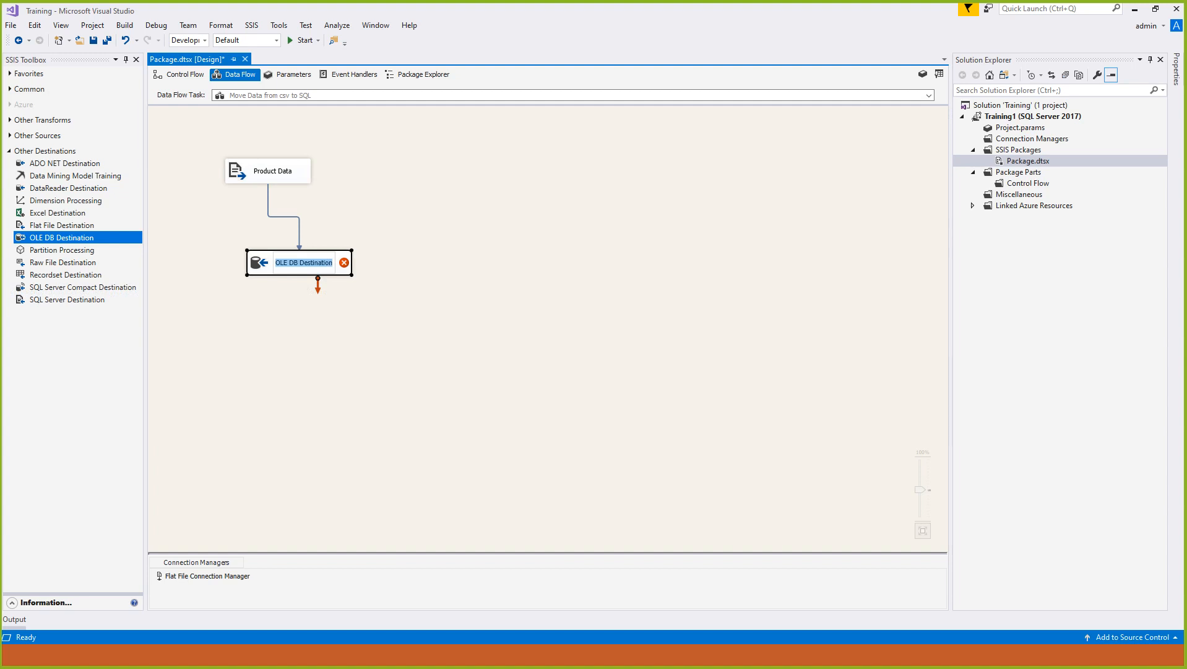
{"action": "type", "text": "YeneMaer"}
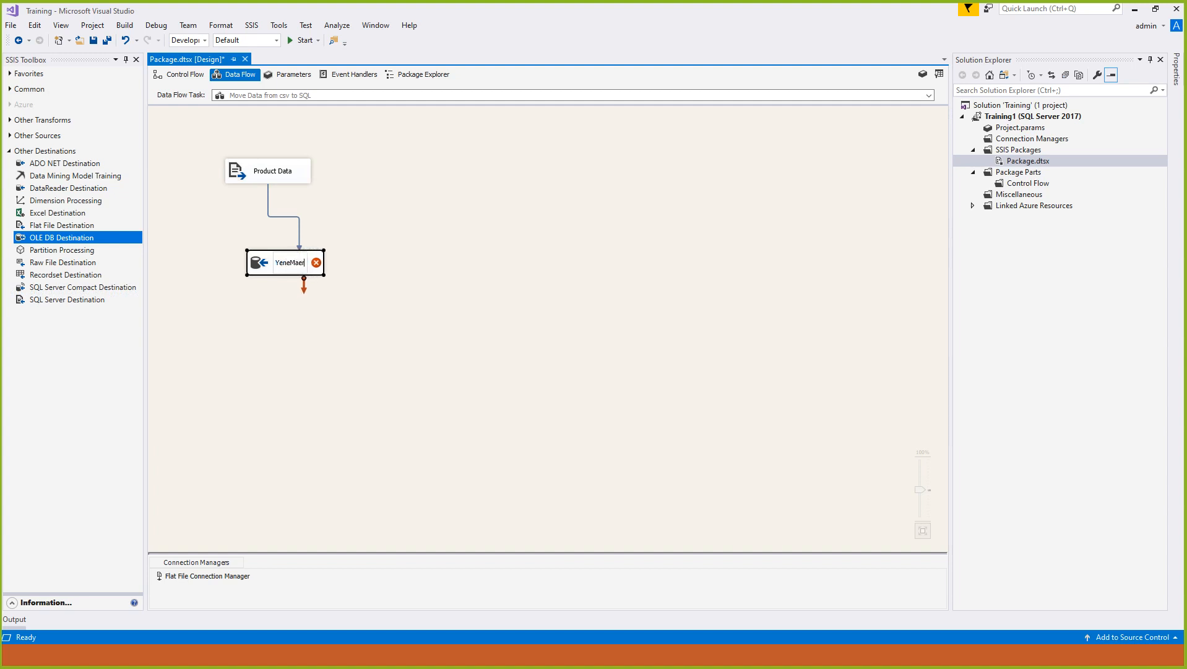
{"action": "key", "text": "BackSpace"}
{"action": "key", "text": "BackSpace"}
{"action": "type", "text": "rket"}
{"action": "type", "text": "Move "}
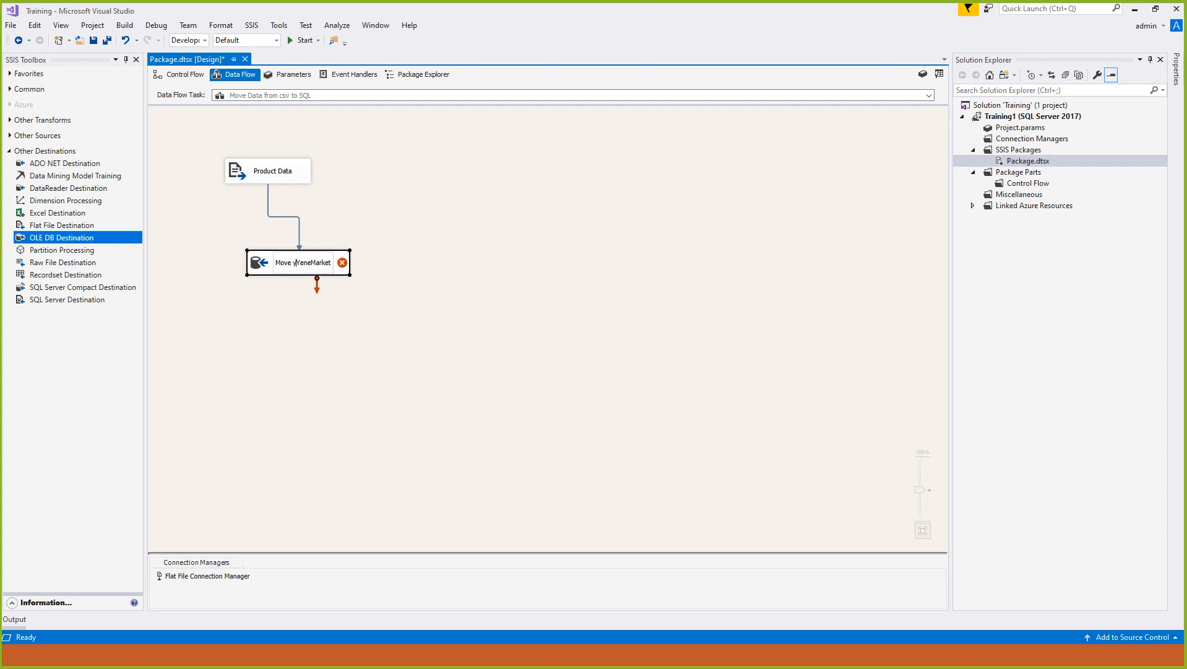
{"action": "type", "text": "to"}
{"action": "left_click", "coordinate": [429, 310]}
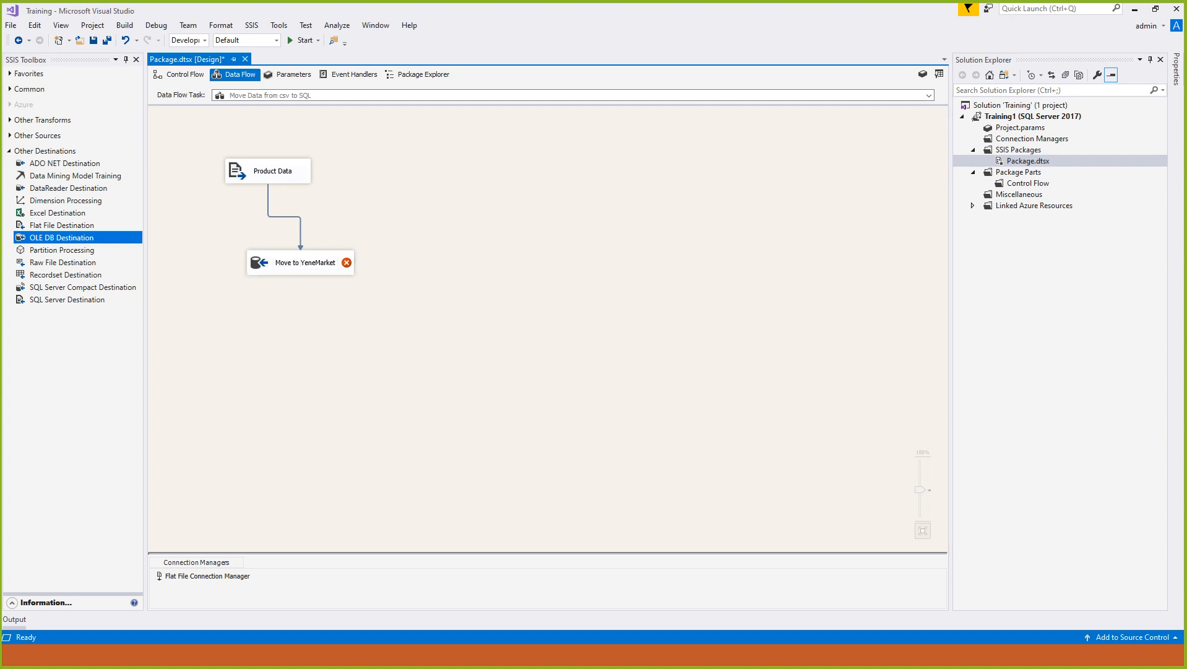
{"action": "mouse_move", "coordinate": [347, 262]}
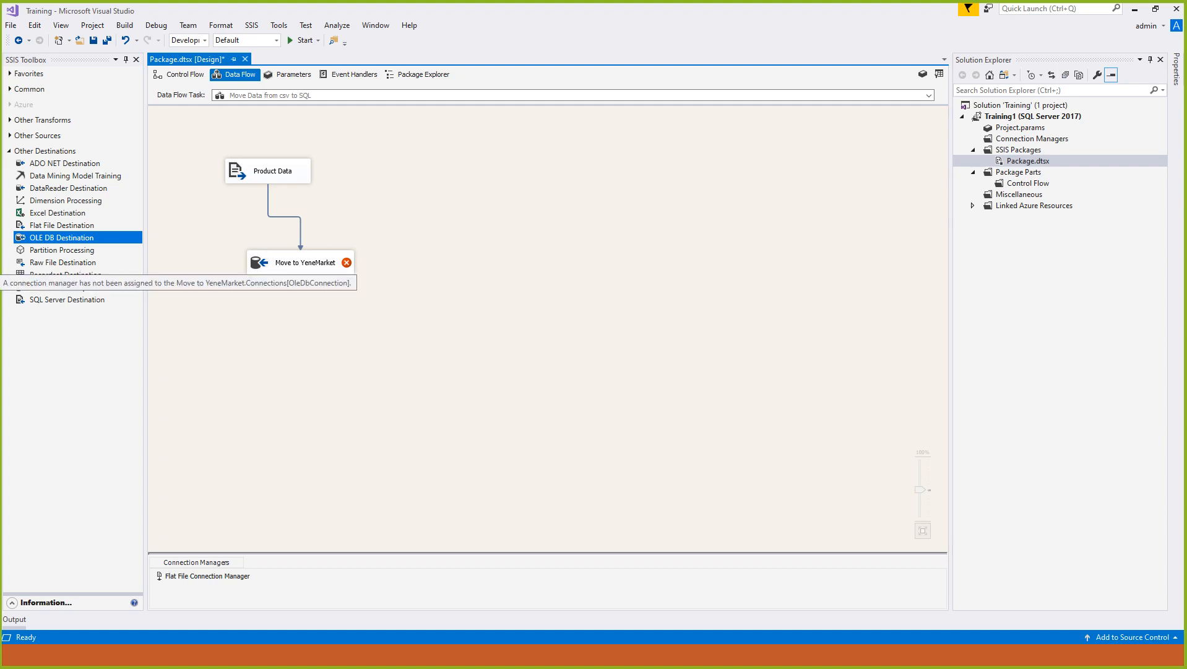
- Open the settings of the Move to YeneMarket destination, start a new OLE DB connection manager, and delete both saved data connections
{"action": "left_click", "coordinate": [347, 262]}
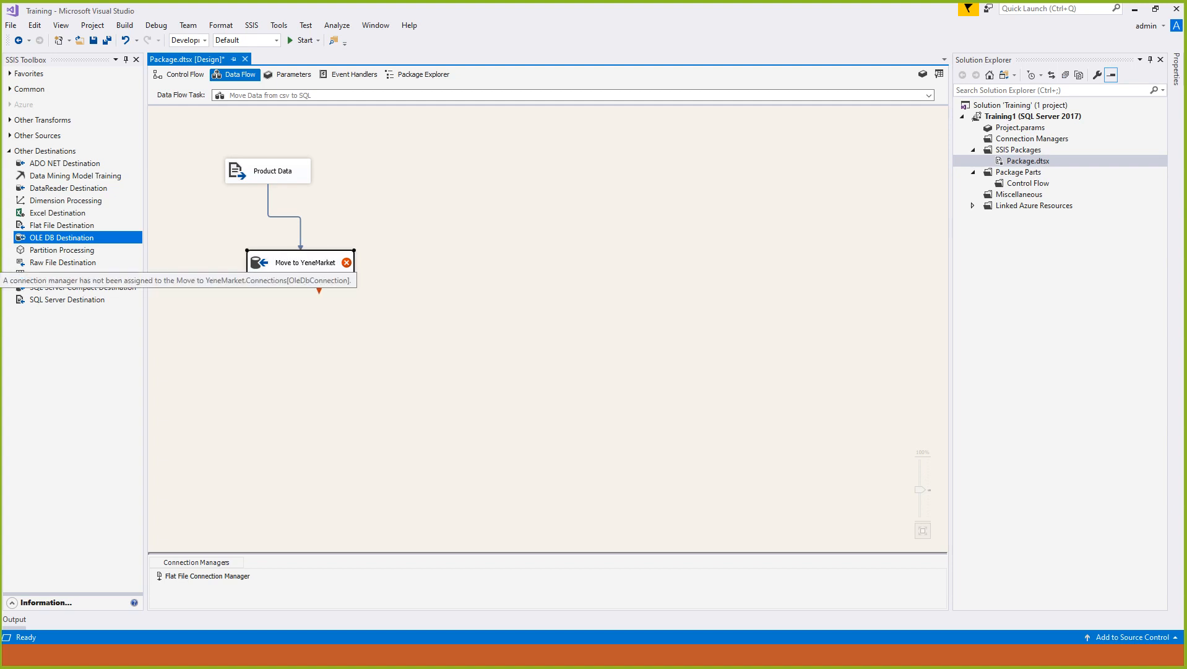
{"action": "double_click", "coordinate": [346, 262]}
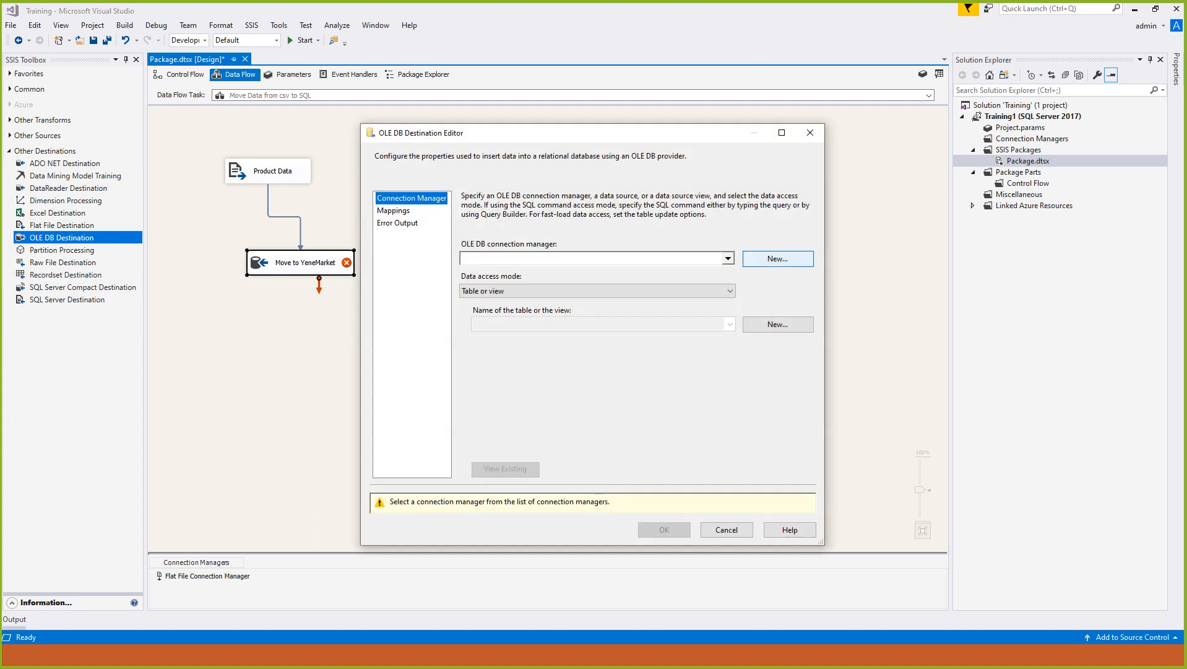
{"action": "left_click", "coordinate": [778, 259]}
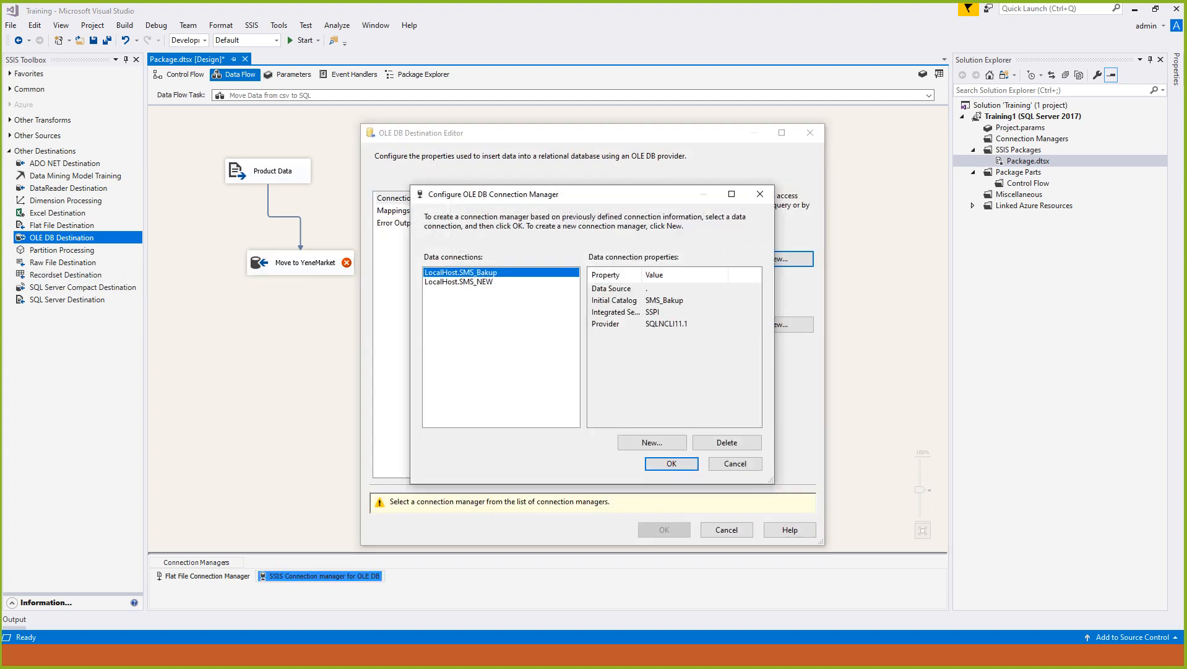
{"action": "left_click", "coordinate": [727, 442]}
{"action": "left_click", "coordinate": [727, 442]}
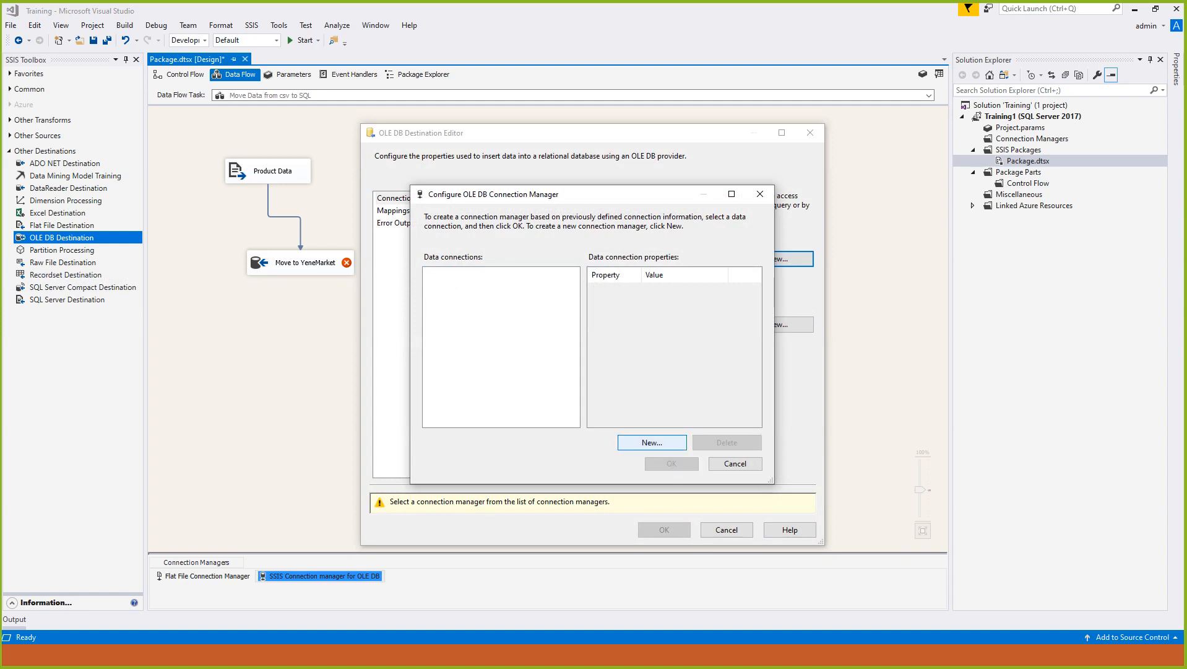
- Create an OLE DB connection to server "." and database YeneMarket with Windows Authentication, test it, and assign it to the destination
{"action": "left_click", "coordinate": [652, 442]}
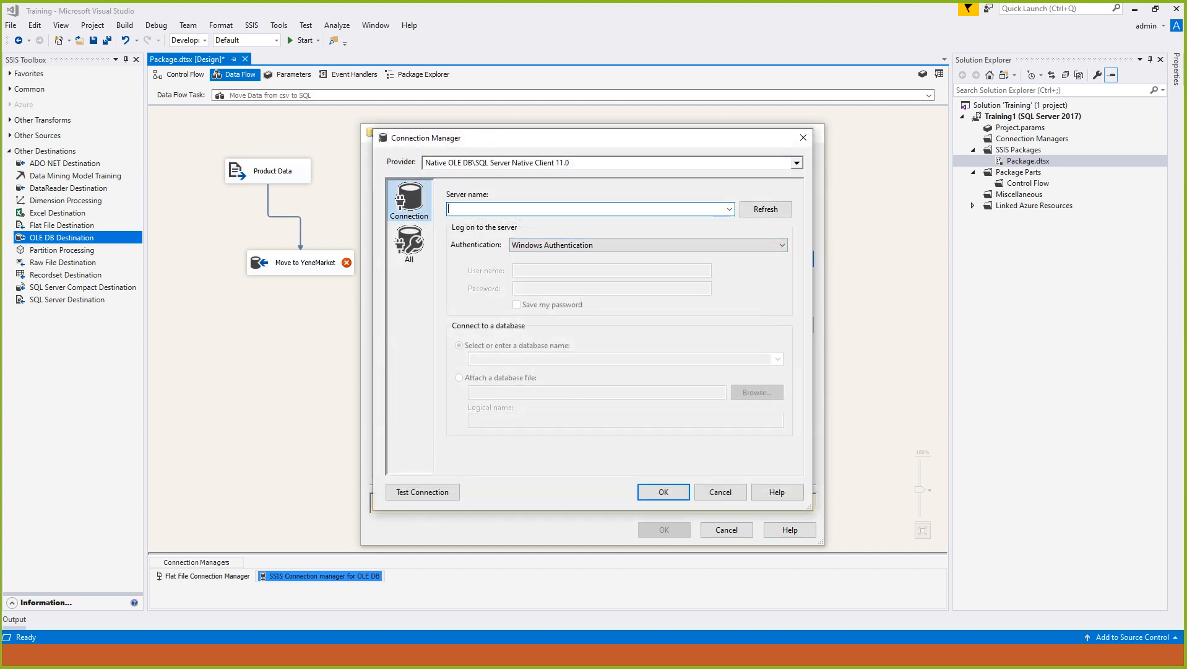
{"action": "type", "text": "."}
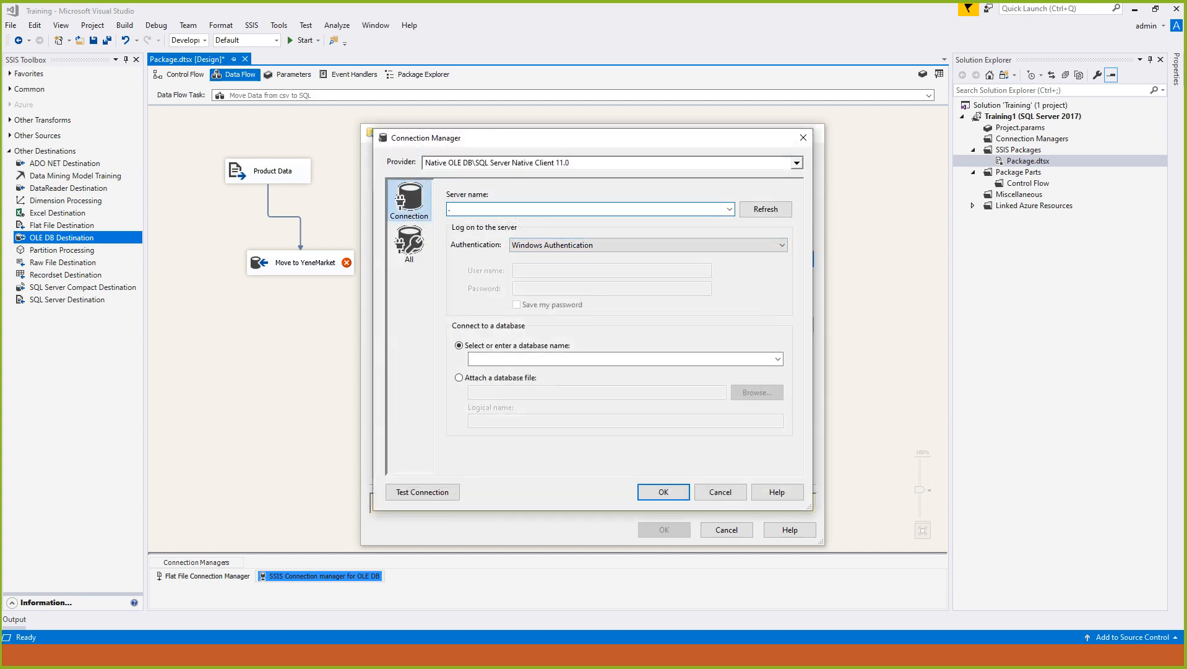
{"action": "left_click", "coordinate": [778, 359]}
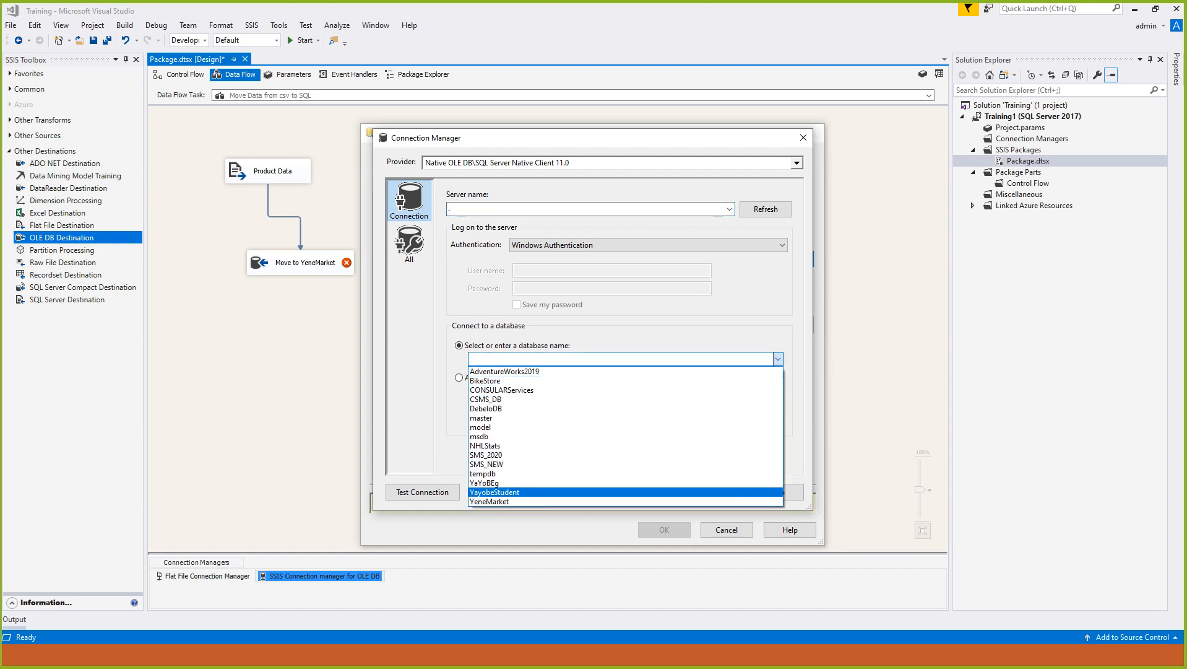
{"action": "left_click", "coordinate": [490, 501]}
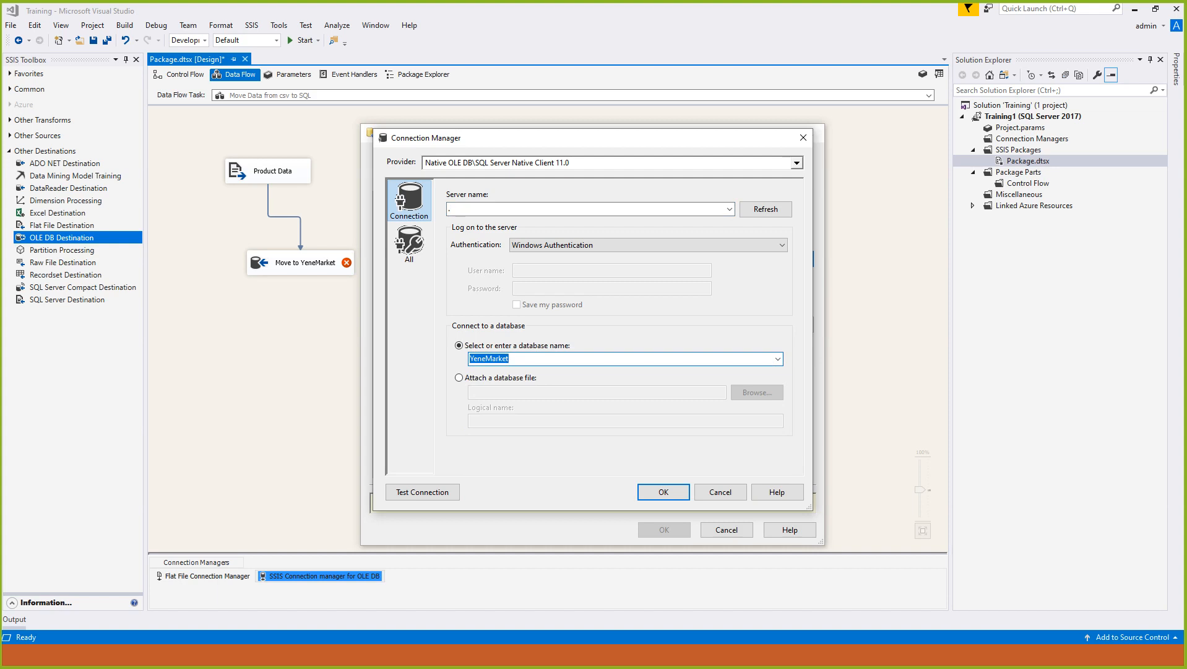
{"action": "left_click", "coordinate": [422, 492]}
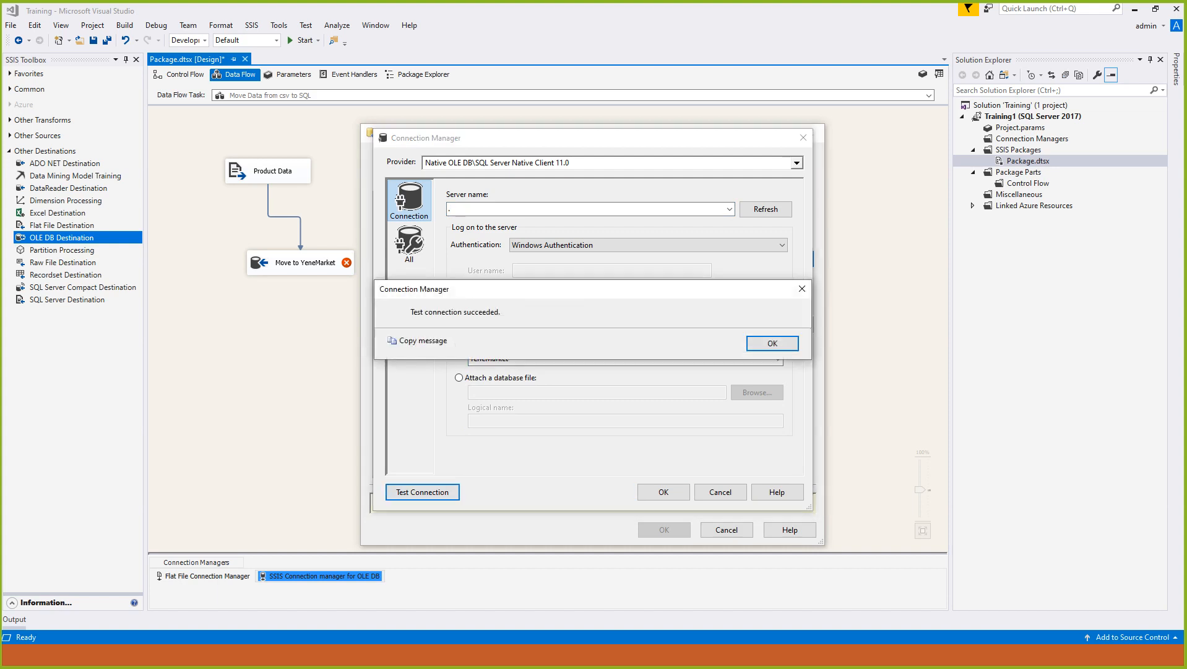
{"action": "key", "text": "Return"}
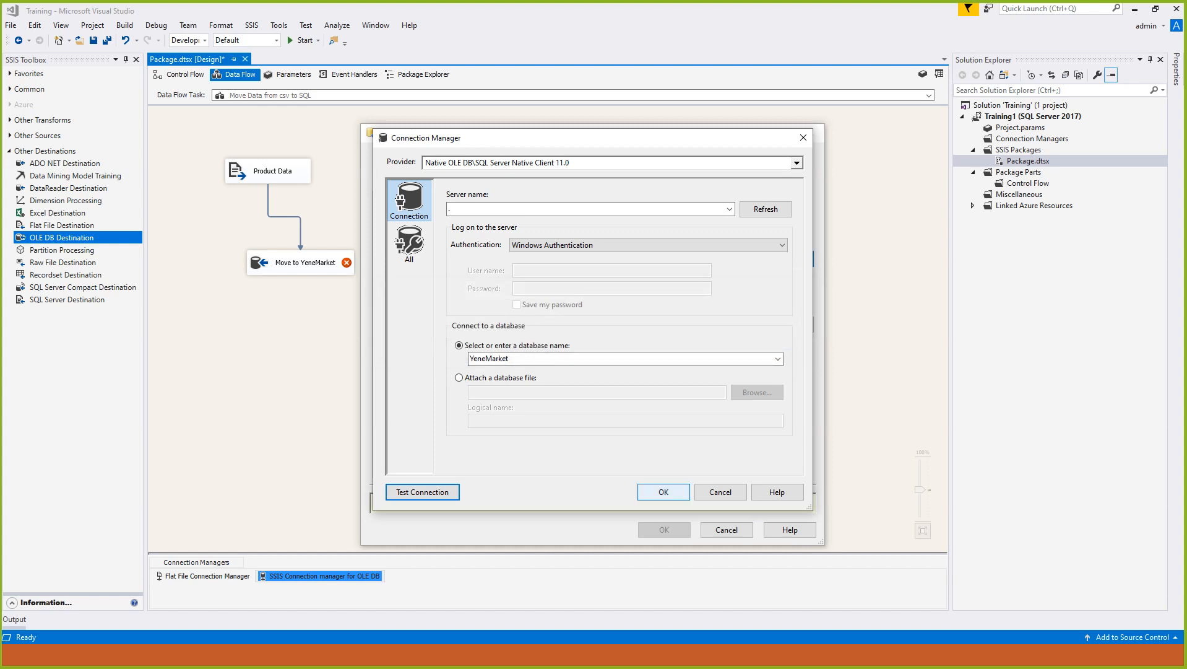
{"action": "double_click", "coordinate": [450, 209]}
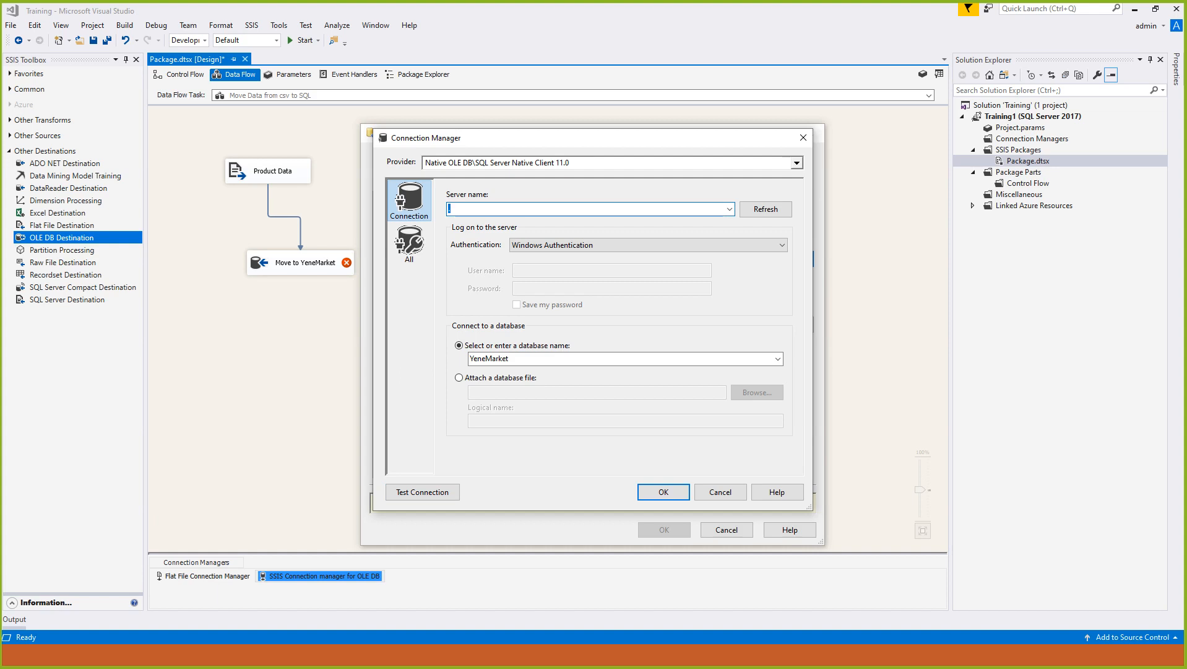
{"action": "left_click", "coordinate": [664, 492]}
{"action": "left_click", "coordinate": [672, 464]}
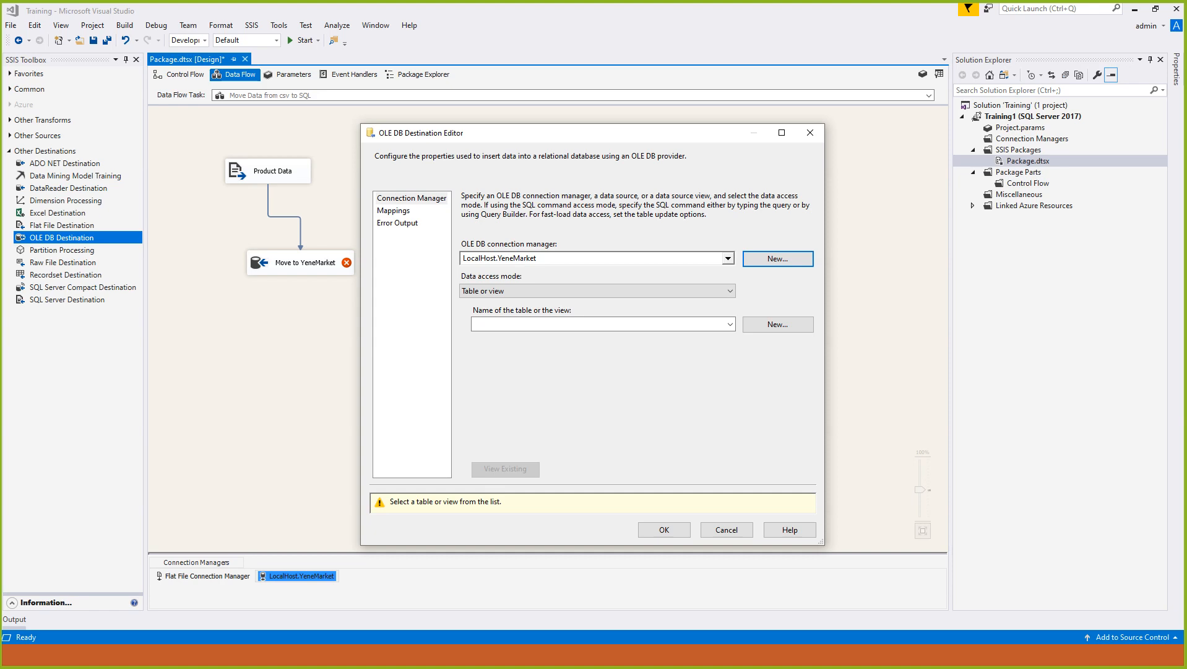
- Switch to SQL Server Management Studio and check the Tables folder of the YeneMarket database
{"action": "key", "text": "alt+Tab"}
{"action": "key", "text": "alt+Tab"}
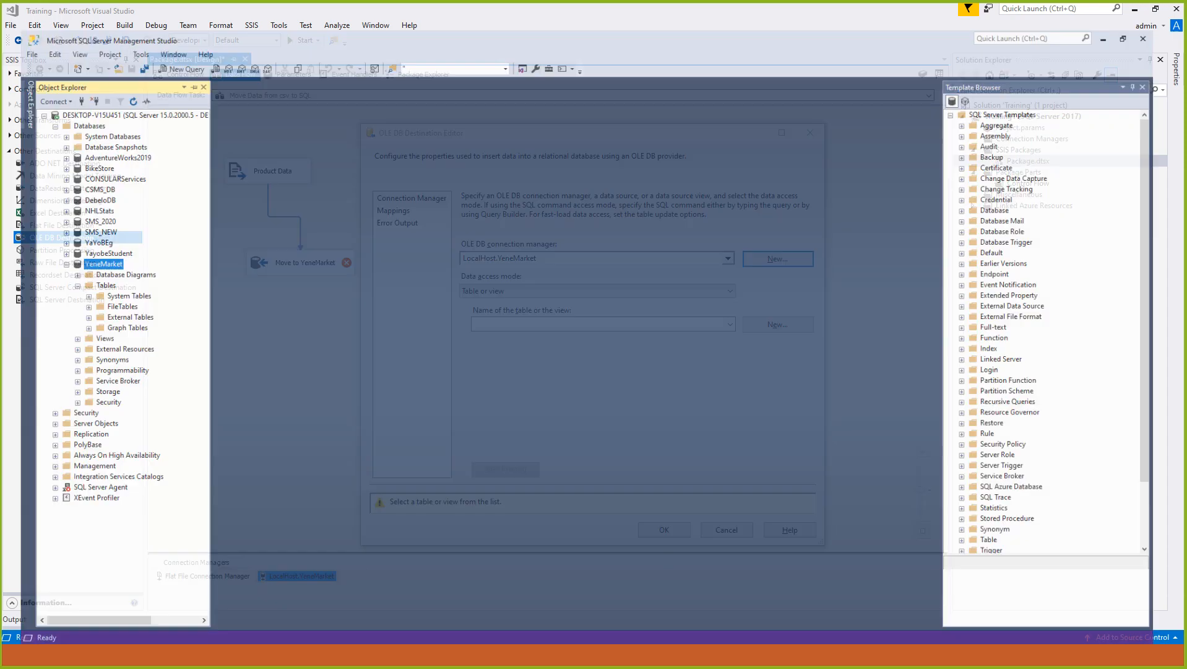
{"action": "left_click", "coordinate": [88, 267]}
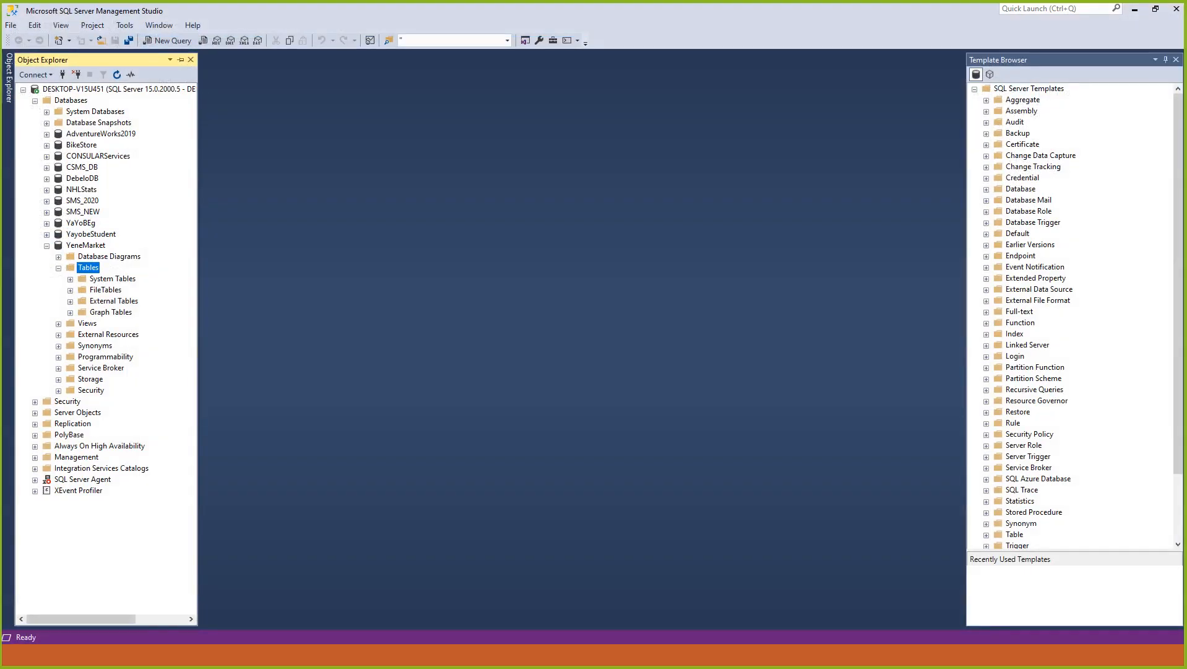
- Back in Visual Studio, create a new destination table from the generated CREATE TABLE script, changing the table name to Products
{"action": "key", "text": "alt+Tab"}
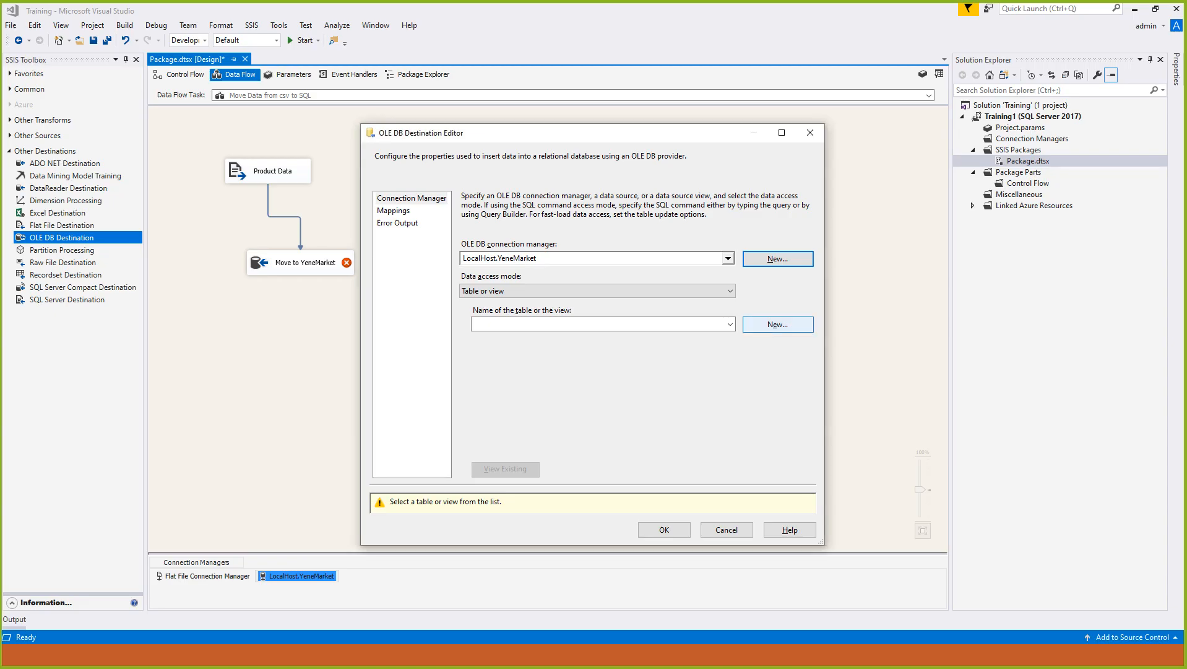
{"action": "left_click", "coordinate": [778, 324]}
{"action": "left_click", "coordinate": [549, 273]}
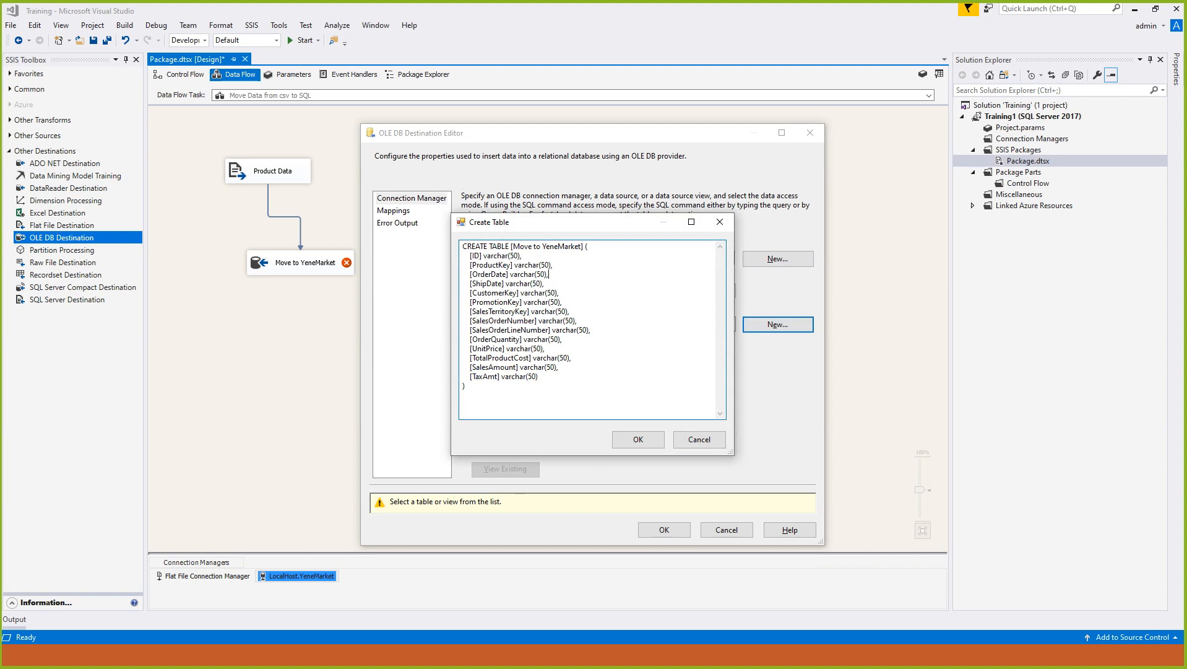
{"action": "left_click_drag", "start_coordinate": [511, 246], "coordinate": [583, 247]}
{"action": "type", "text": "Products"}
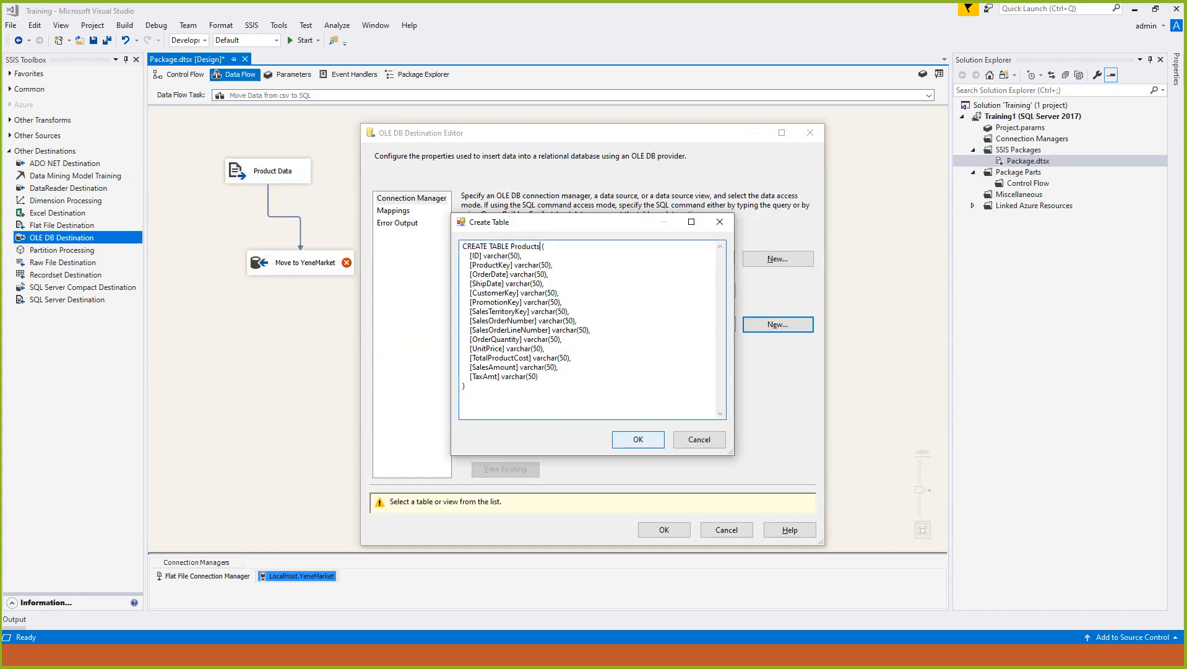
{"action": "key", "text": "alt+Tab"}
{"action": "key", "text": "alt+Tab"}
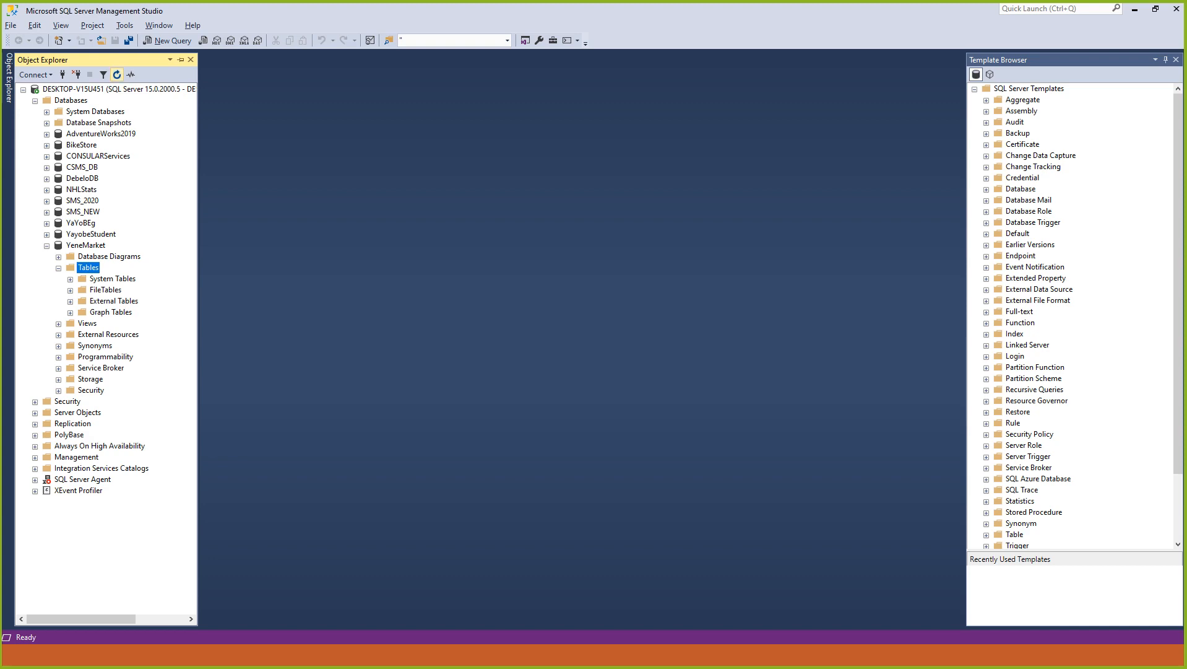
{"action": "key", "text": "alt+Tab"}
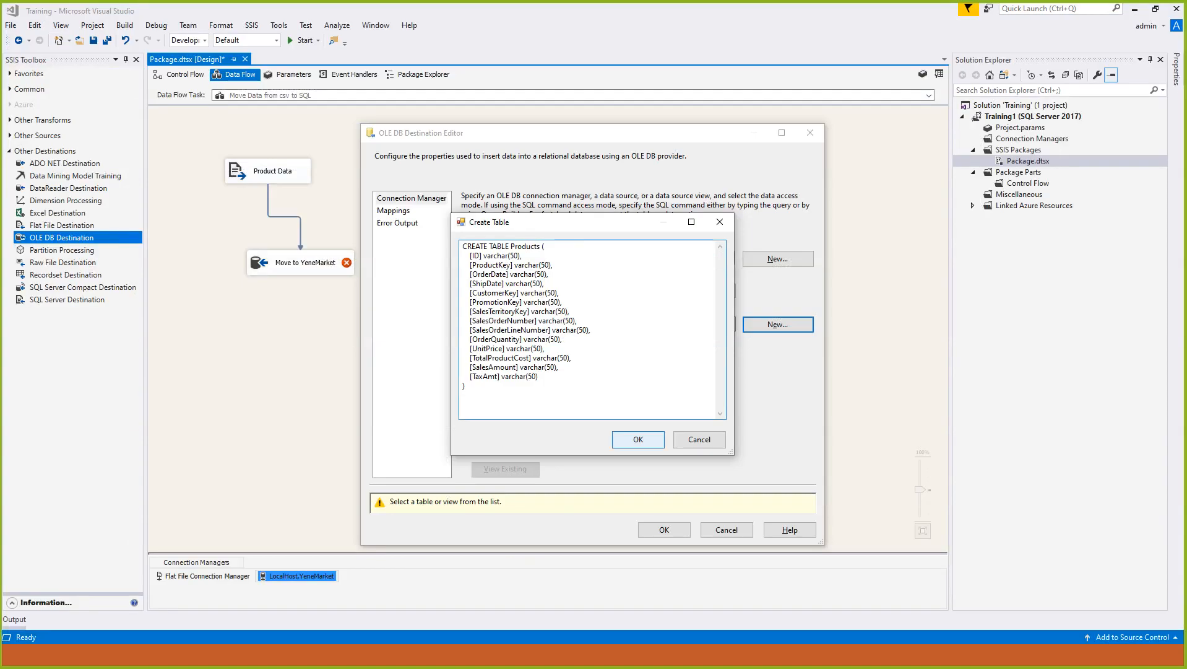
{"action": "key", "text": "Return"}
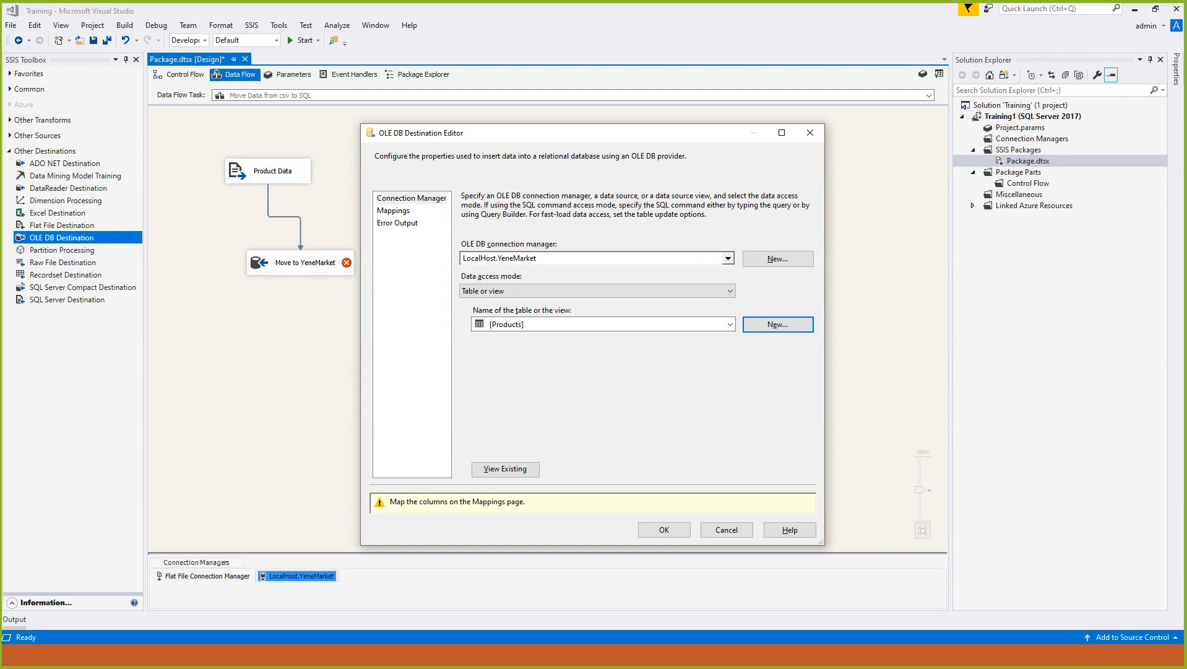
- In SQL Server Management Studio, refresh the YeneMarket tables and examine the columns of dbo.Products, widening the object tree to read them
{"action": "key", "text": "alt+Tab"}
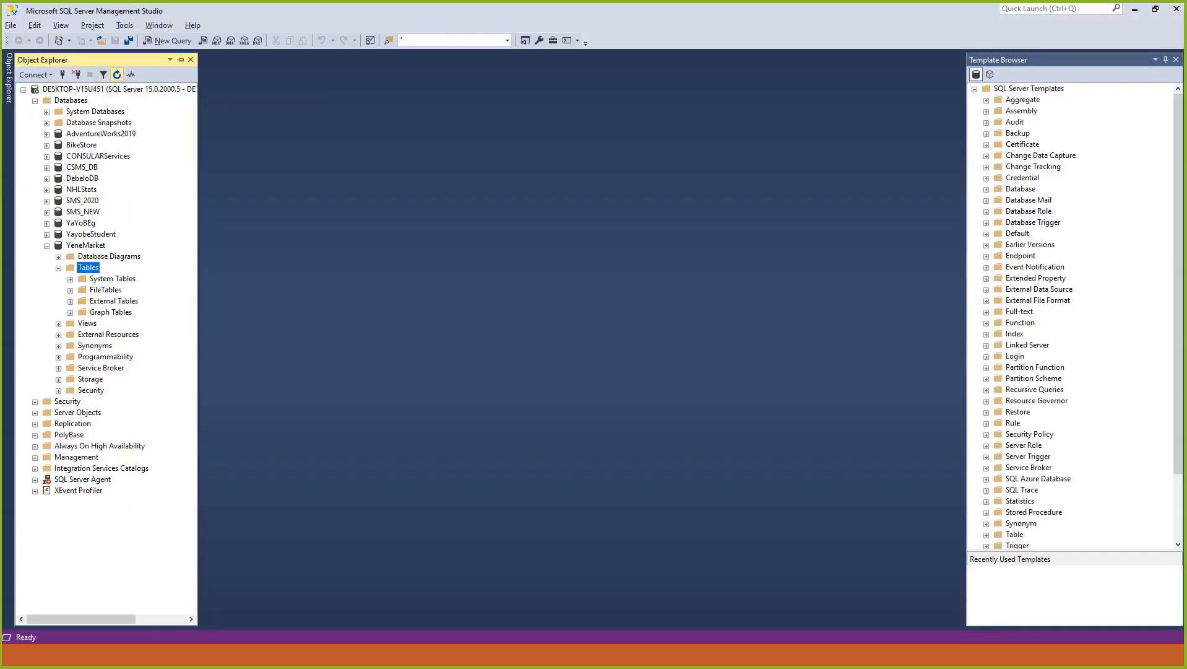
{"action": "left_click", "coordinate": [117, 75]}
{"action": "left_click", "coordinate": [111, 323]}
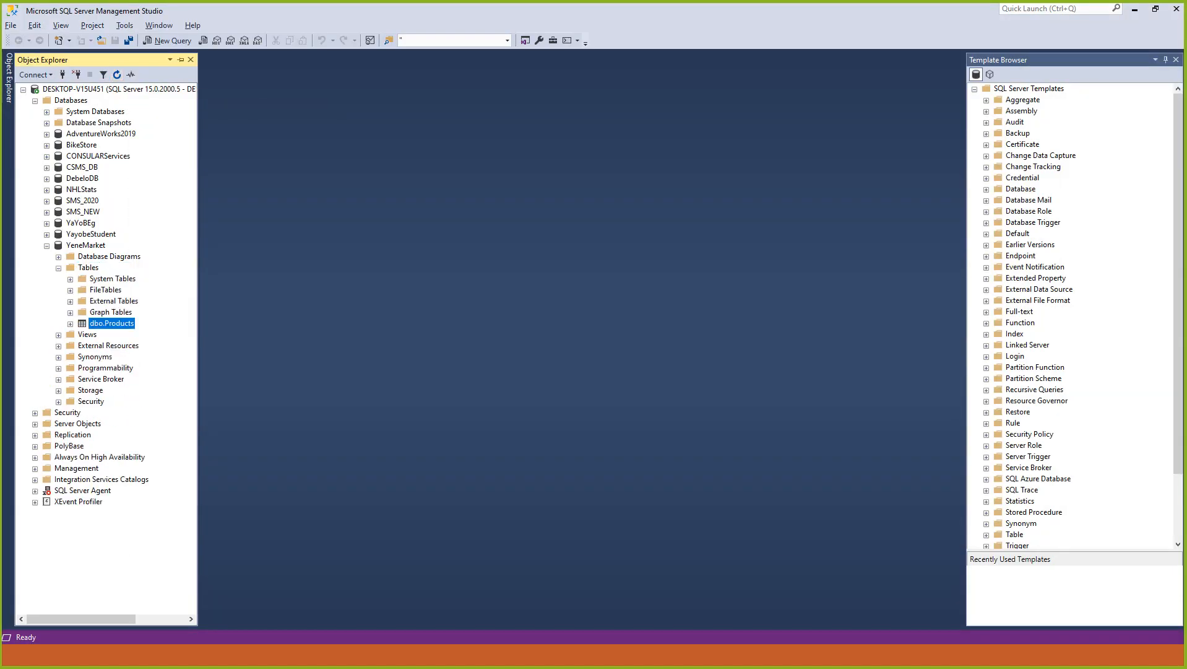
{"action": "left_click", "coordinate": [71, 324]}
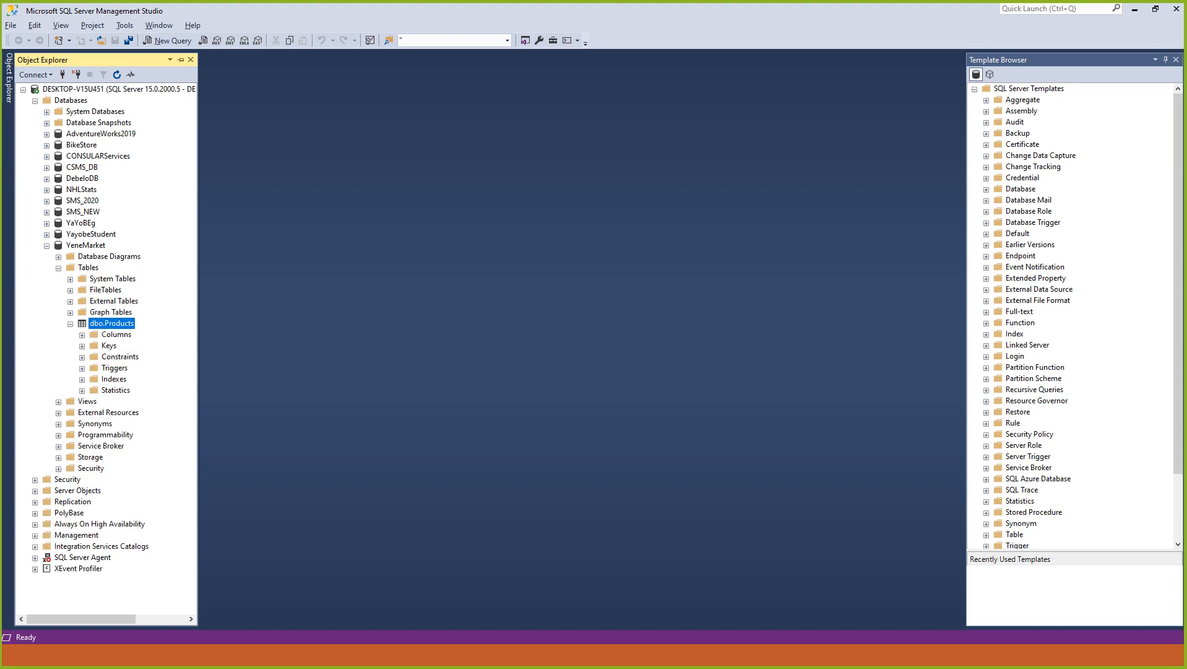
{"action": "left_click", "coordinate": [83, 335]}
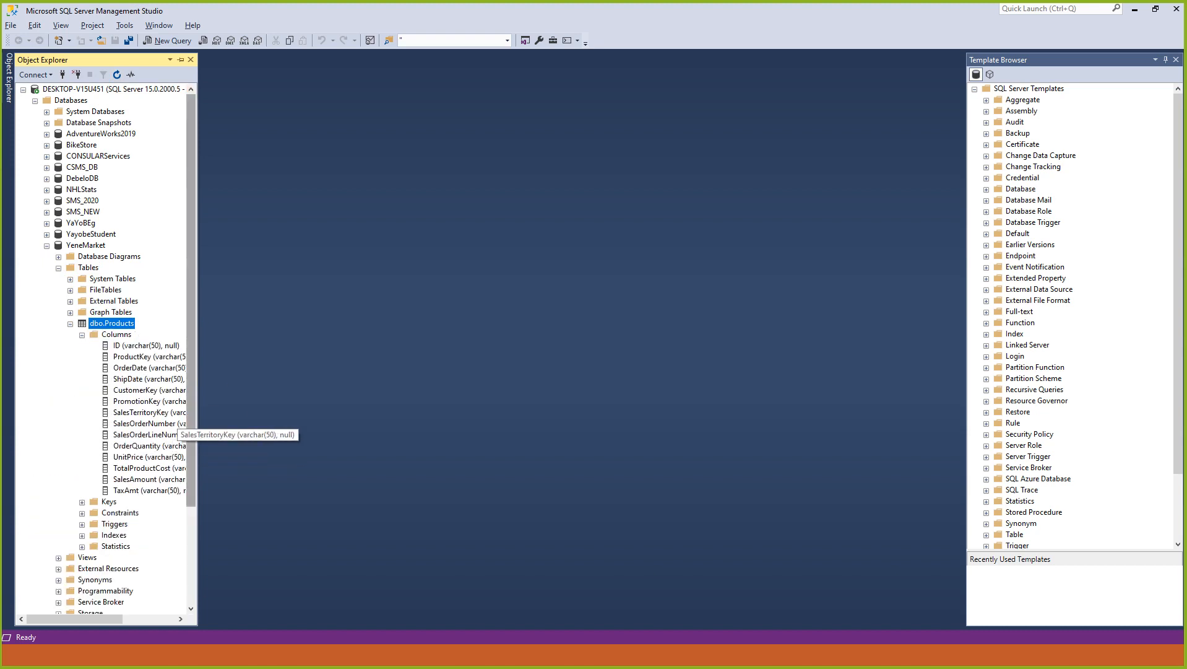
{"action": "left_click_drag", "start_coordinate": [198, 433], "coordinate": [324, 434]}
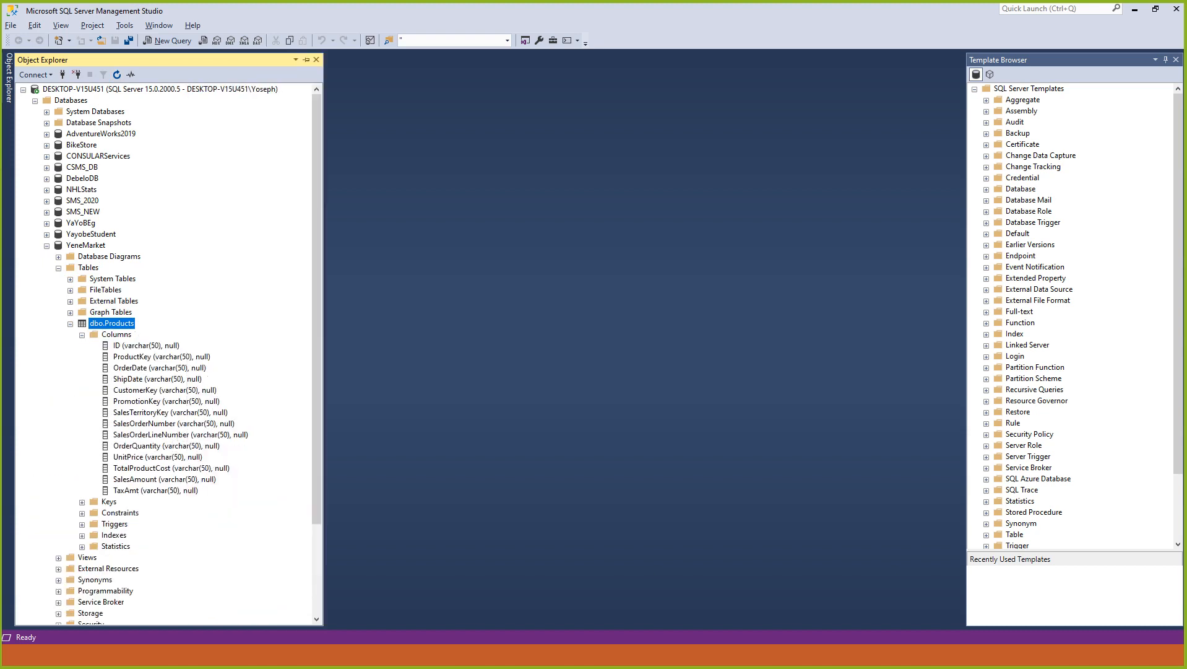
- Back in Visual Studio, review the destination's error output, map the input columns to the Products columns, and accept the destination settings
{"action": "key", "text": "alt+Tab"}
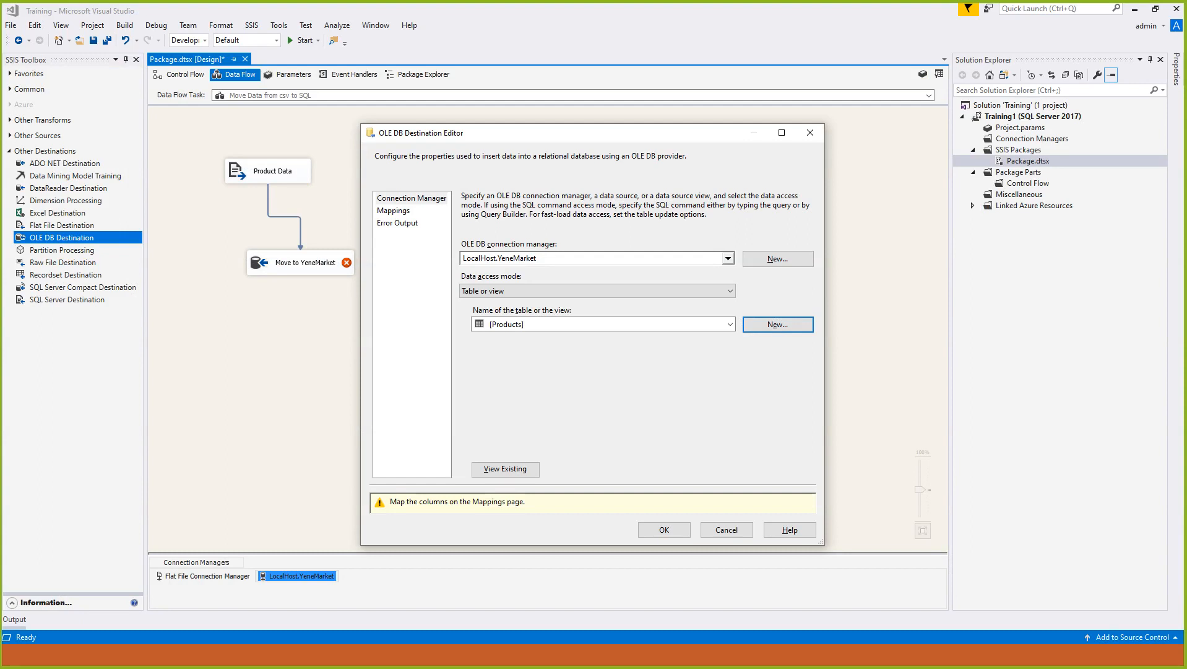
{"action": "left_click", "coordinate": [412, 198]}
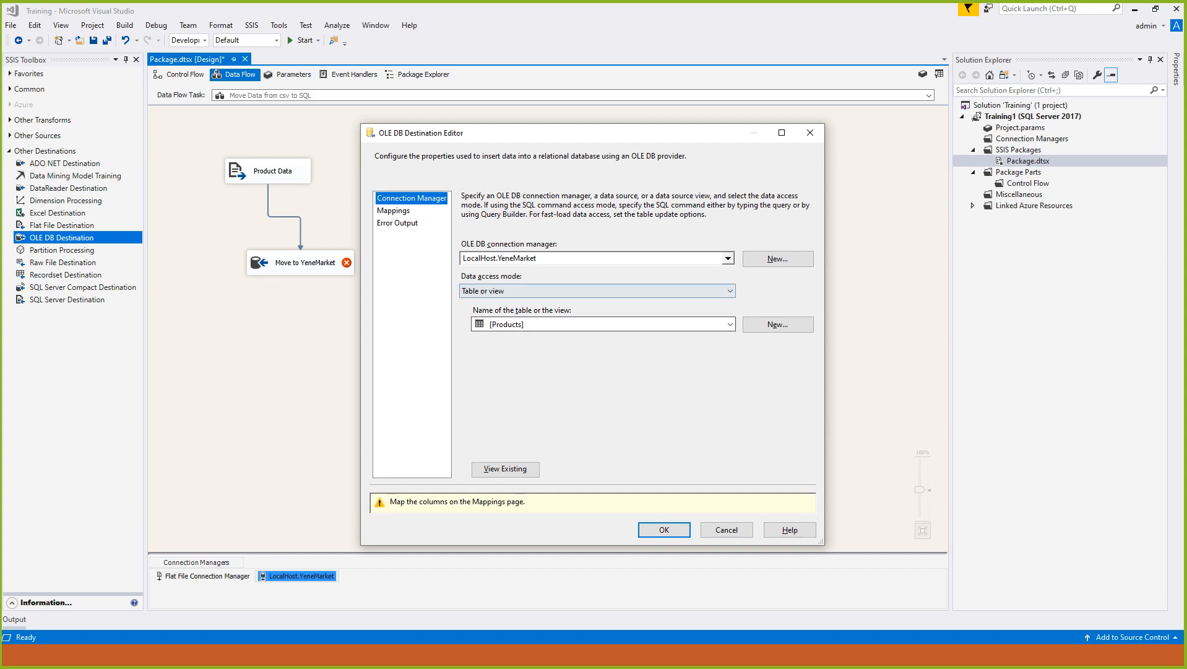
{"action": "left_click", "coordinate": [398, 223]}
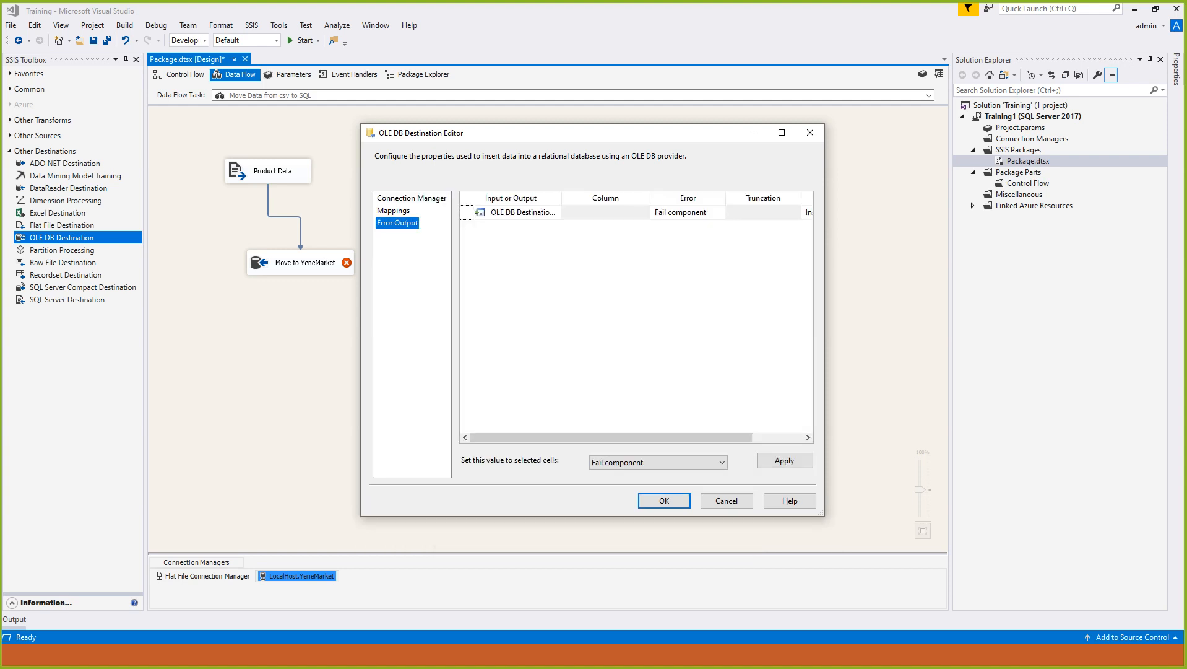
{"action": "left_click", "coordinate": [393, 211]}
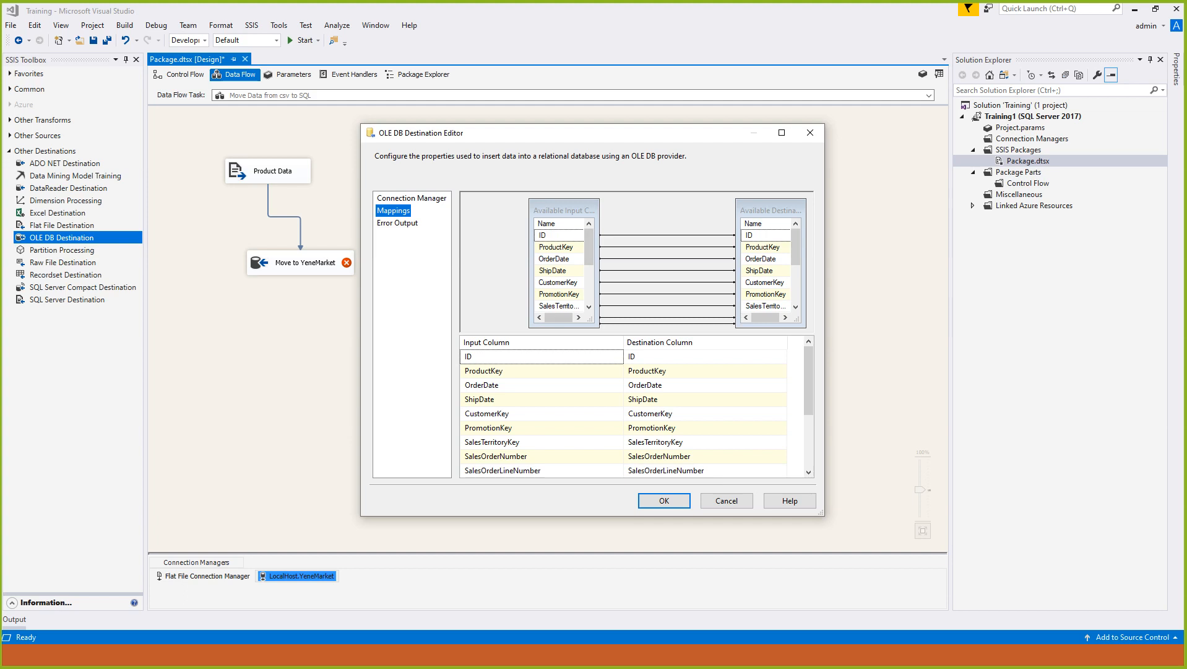
{"action": "key", "text": "Return"}
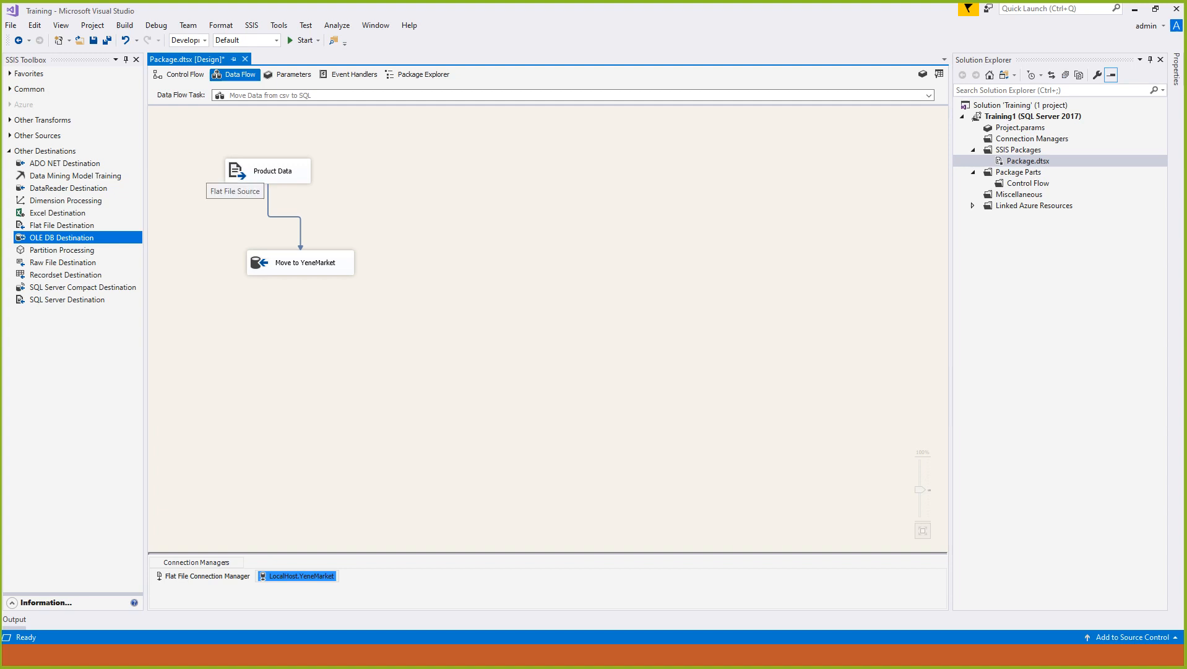
- Look over the Product Data source and Move to YeneMarket destination, and run the package
{"action": "left_click", "coordinate": [264, 171]}
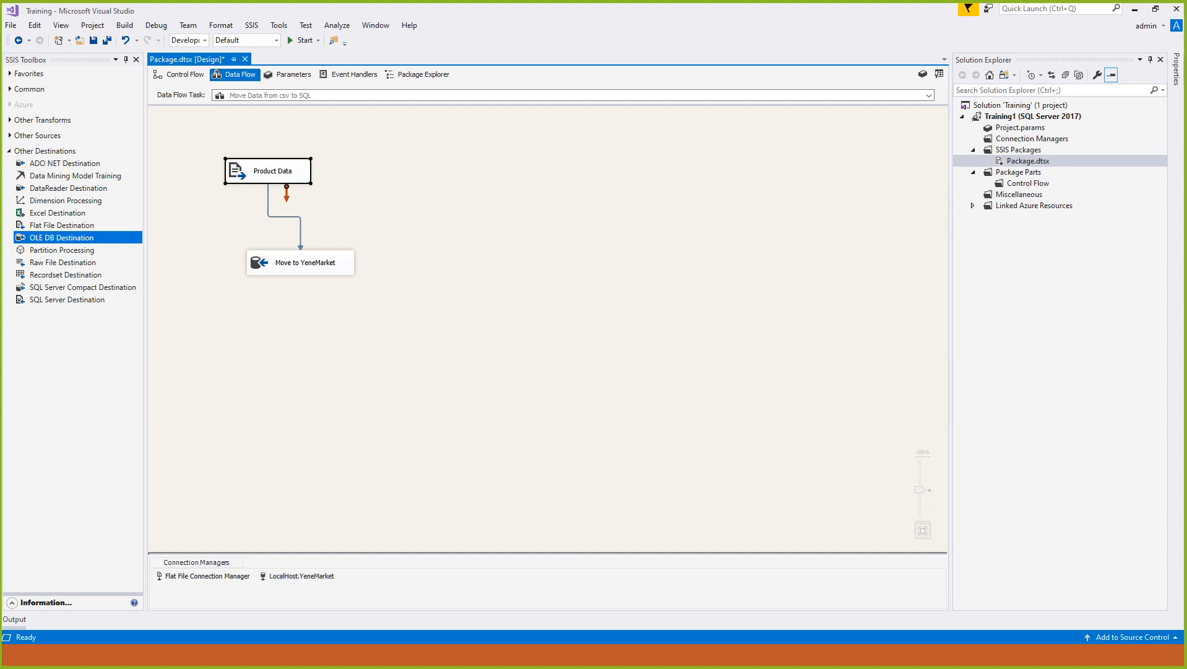
{"action": "left_click", "coordinate": [298, 264]}
{"action": "left_click", "coordinate": [396, 321]}
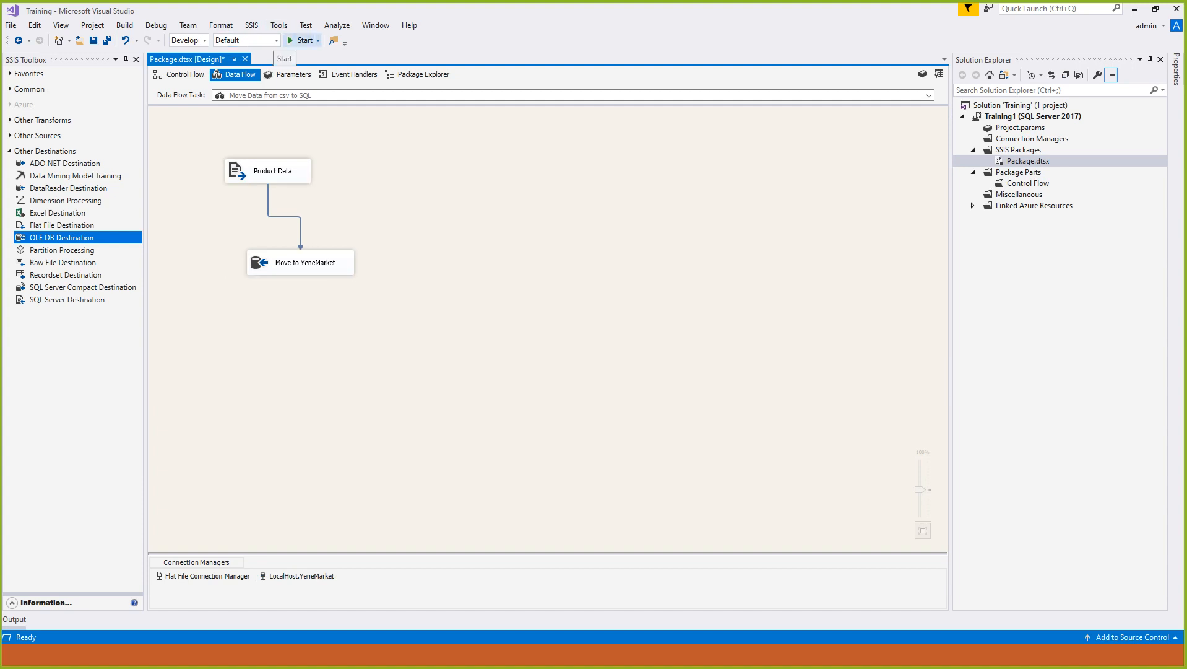
{"action": "left_click", "coordinate": [302, 40]}
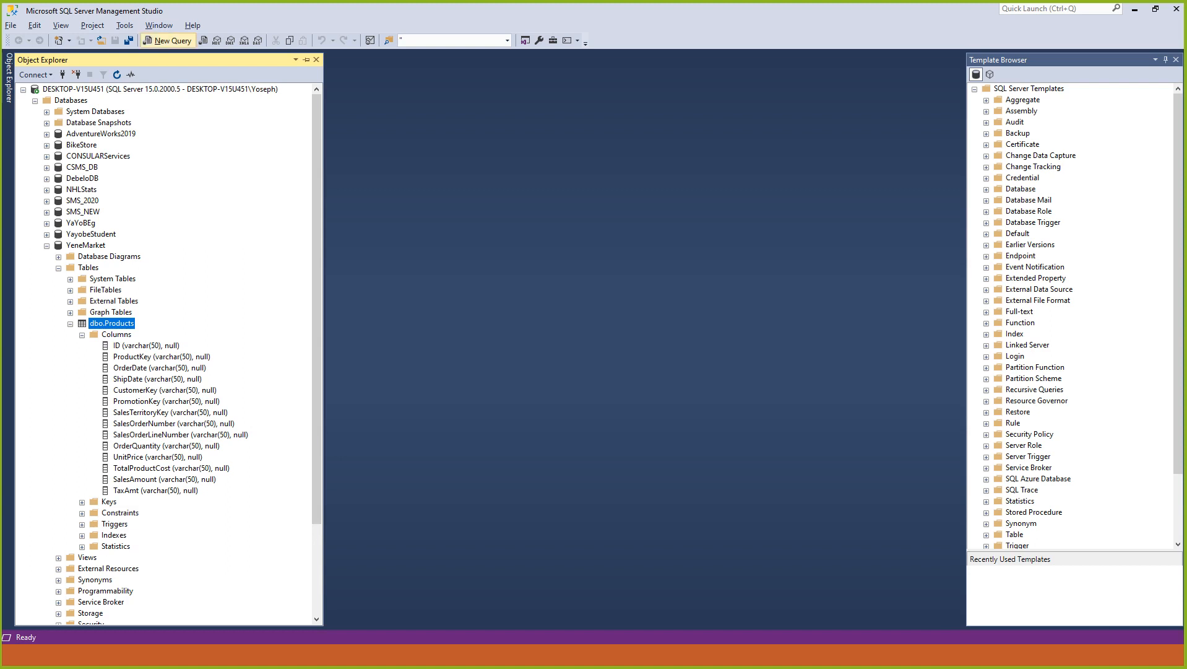
- Open a new query for the YeneMarket database and keep Object Explorer pinned open beside it
{"action": "left_click", "coordinate": [167, 41]}
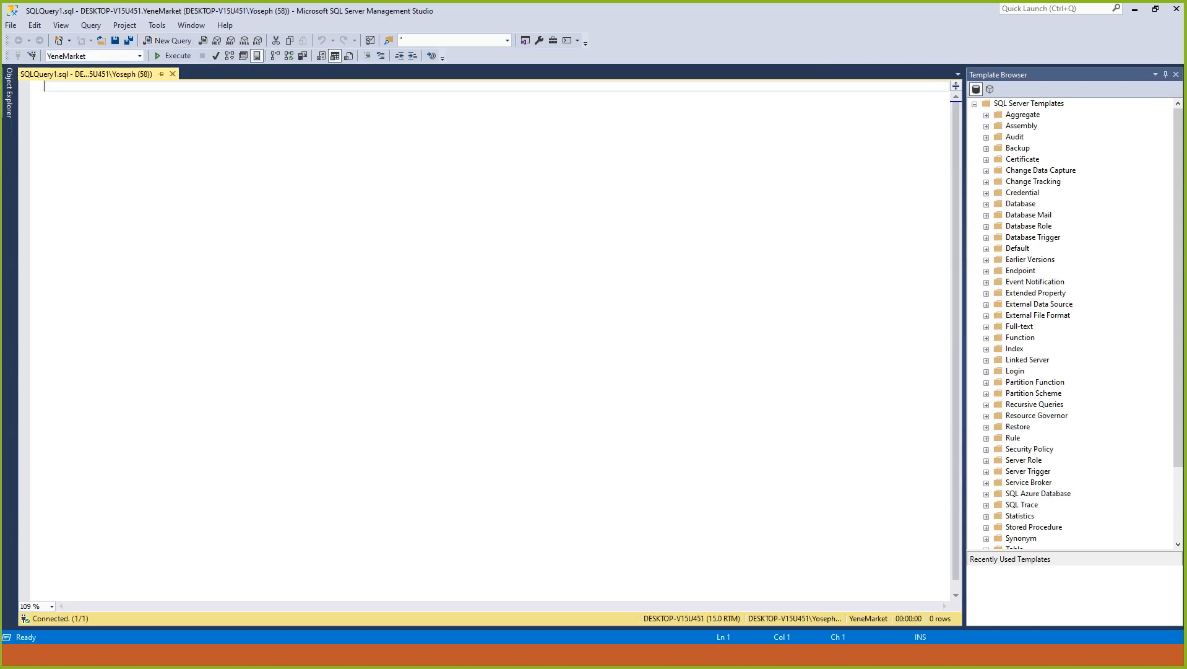
{"action": "left_click", "coordinate": [9, 93]}
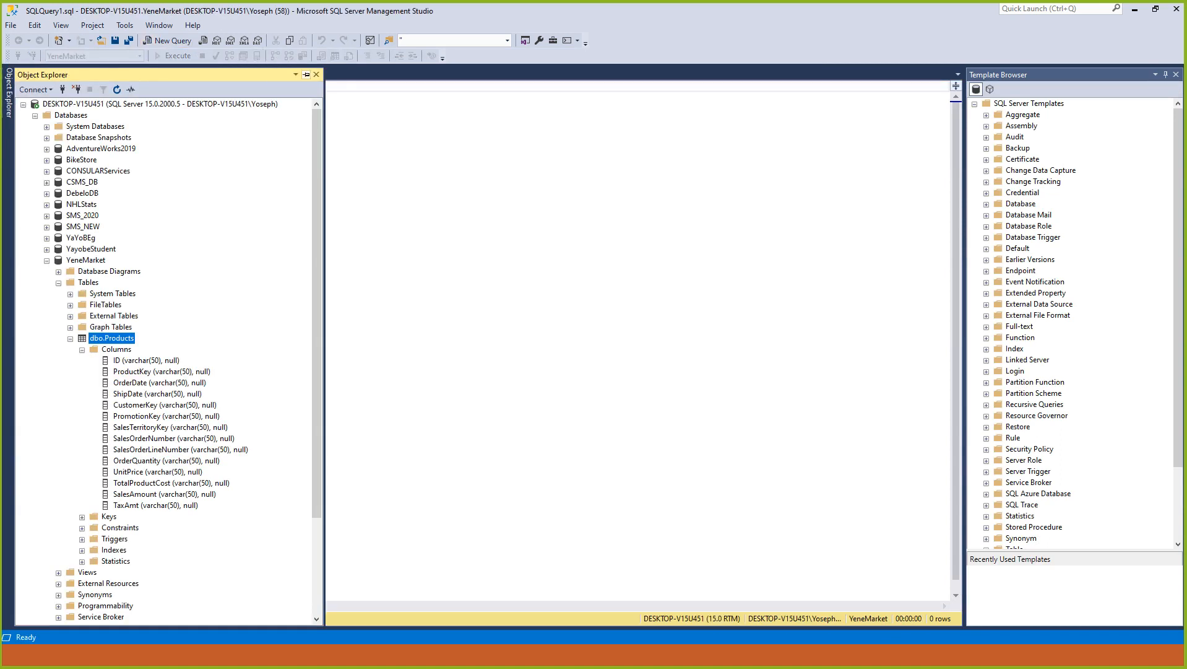
{"action": "left_click", "coordinate": [306, 75]}
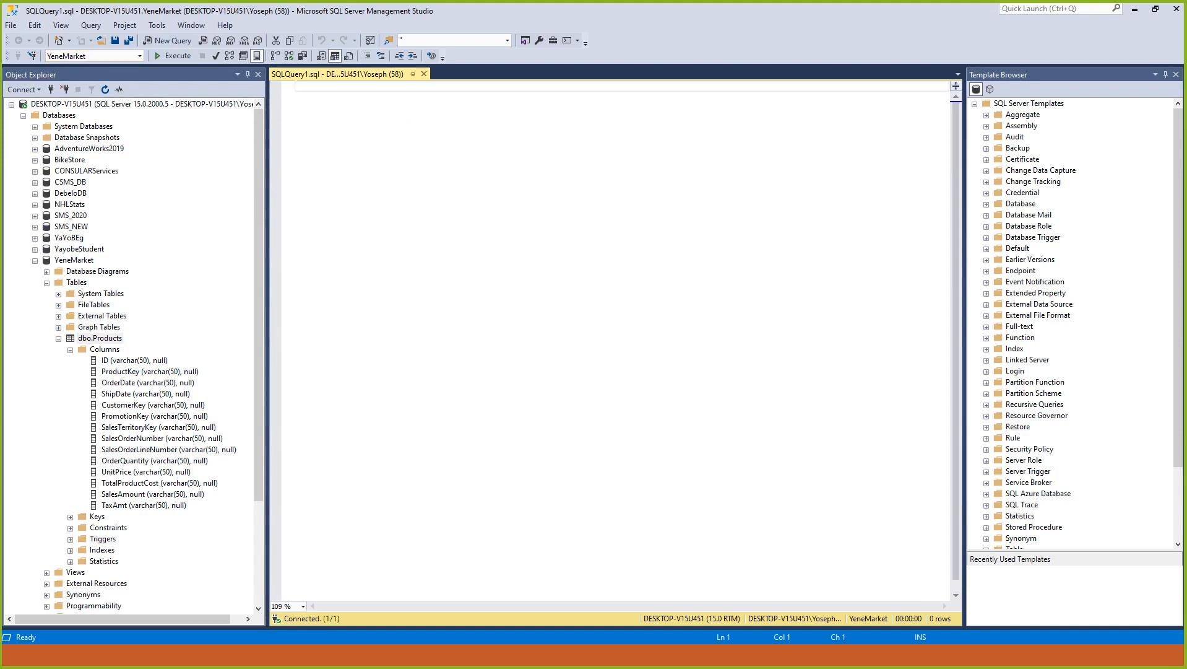
- Write the query "Select * from Products", correcting any misspelling of the table name, and execute it
{"action": "type", "text": "Select * f"}
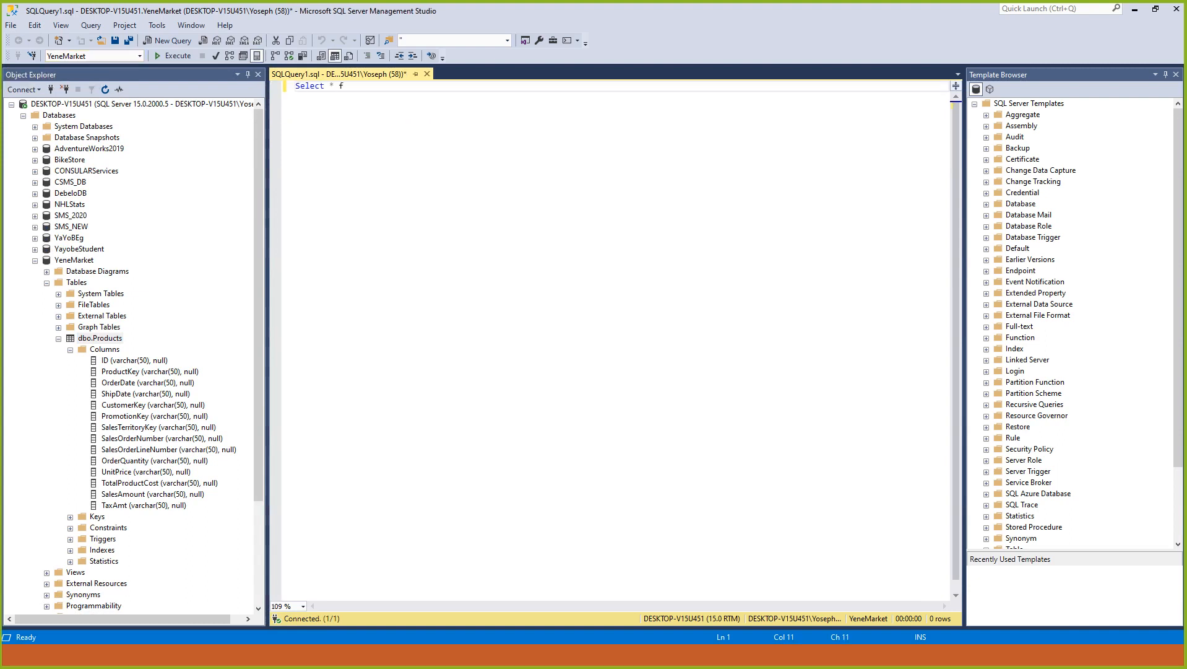
{"action": "type", "text": "rom Prodcts"}
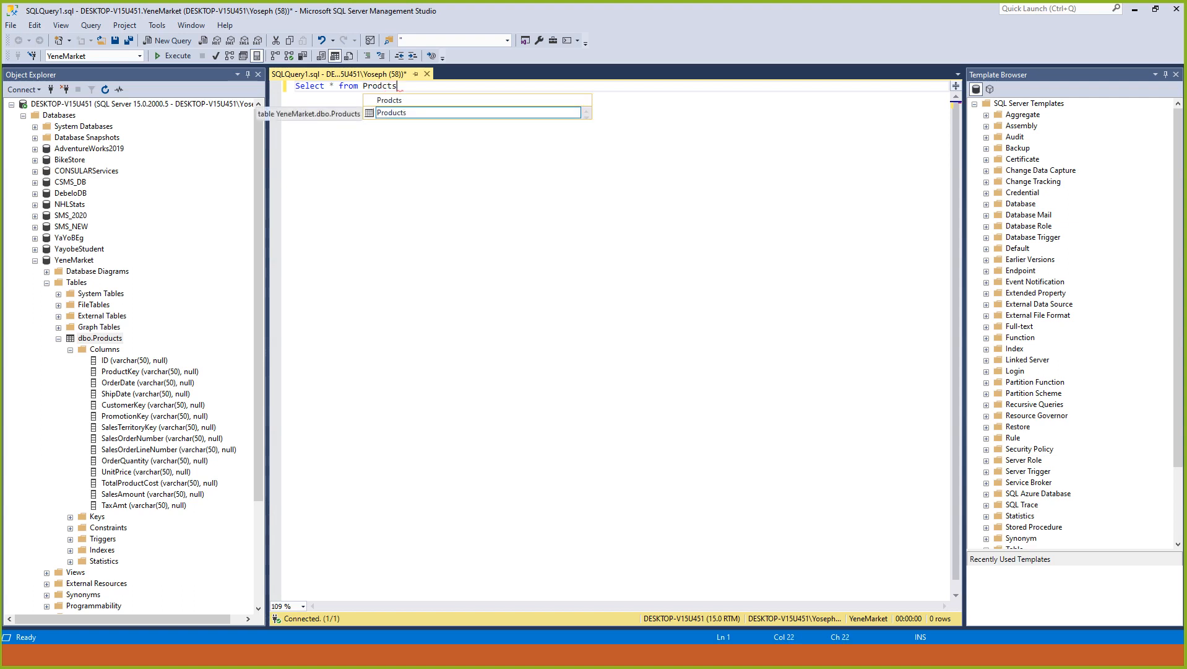
{"action": "left_click", "coordinate": [174, 55]}
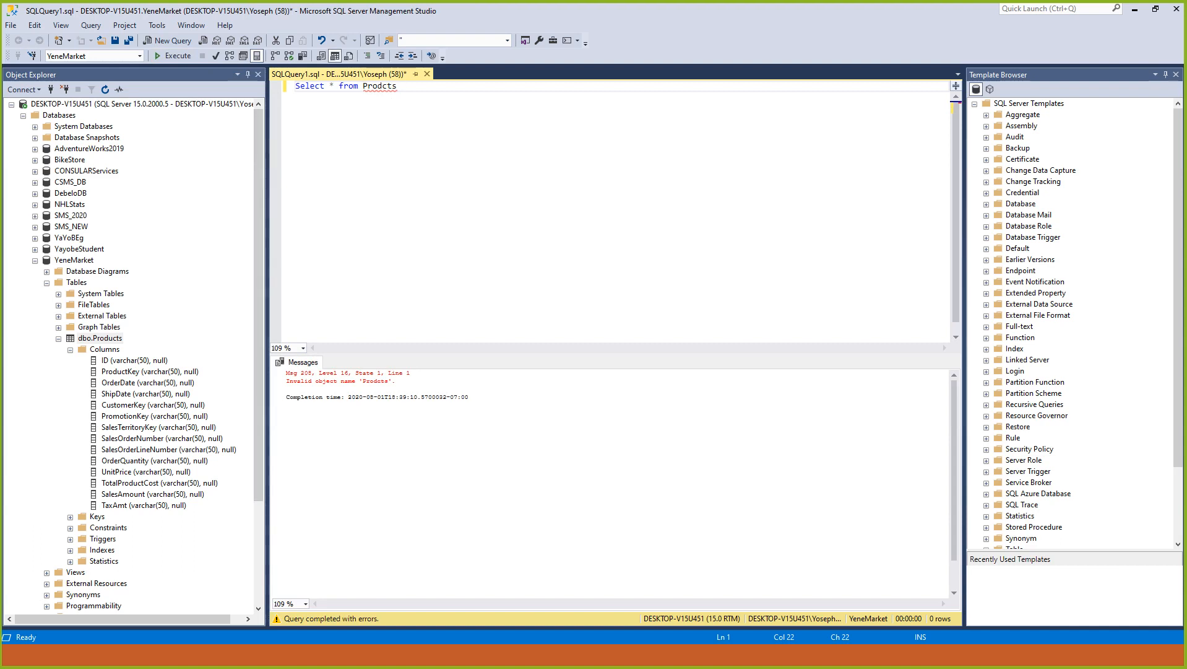
{"action": "left_click", "coordinate": [381, 86]}
{"action": "type", "text": "u"}
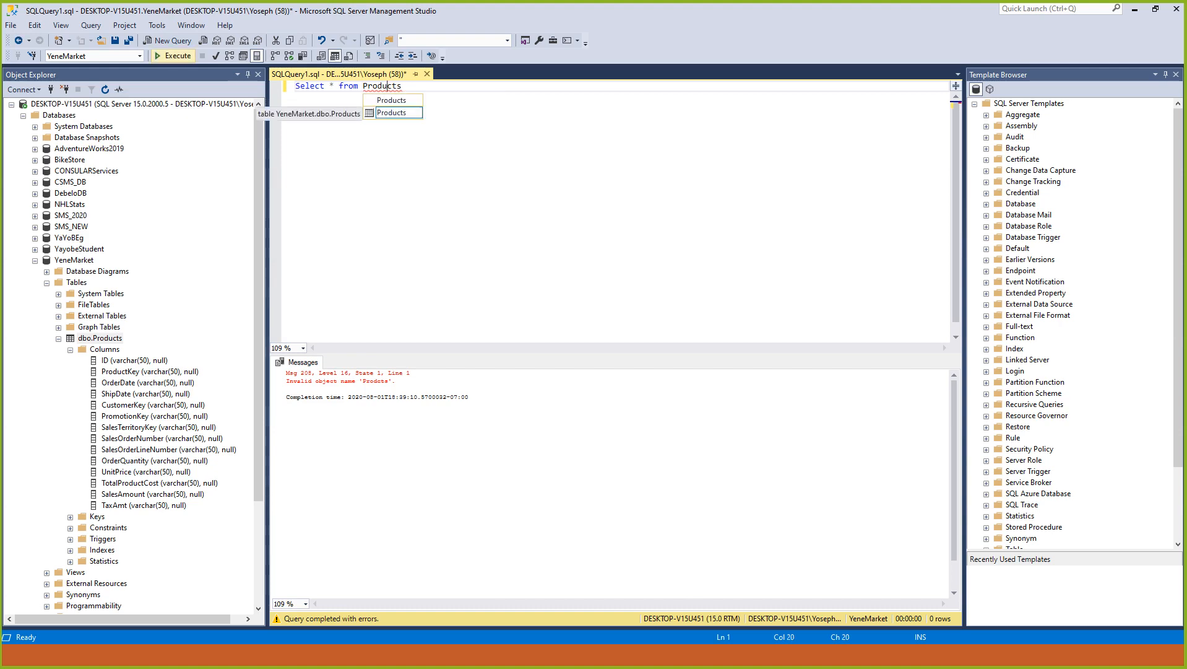
{"action": "key", "text": "F5"}
- Check the query's row count message, browse the returned Products rows, and switch back to the running package in Visual Studio
{"action": "left_click", "coordinate": [403, 465]}
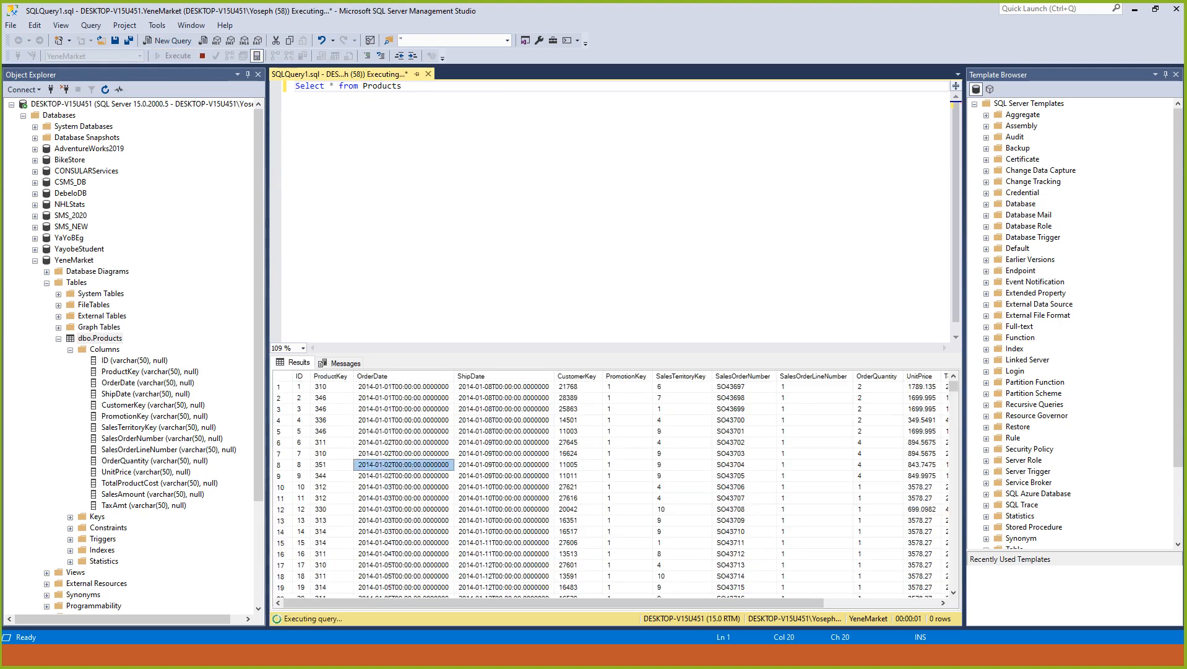
{"action": "left_click", "coordinate": [345, 363]}
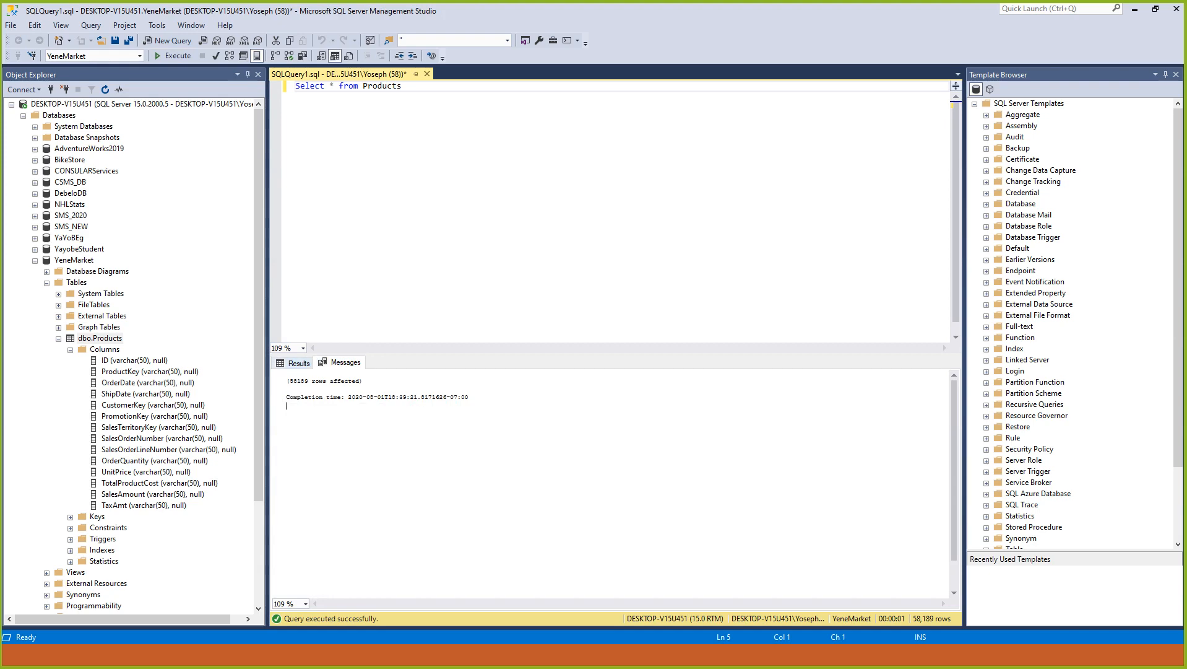
{"action": "left_click_drag", "start_coordinate": [313, 380], "coordinate": [286, 381]}
{"action": "left_click", "coordinate": [297, 363]}
{"action": "scroll", "coordinate": [557, 476], "scroll_direction": "down", "scroll_amount": 20}
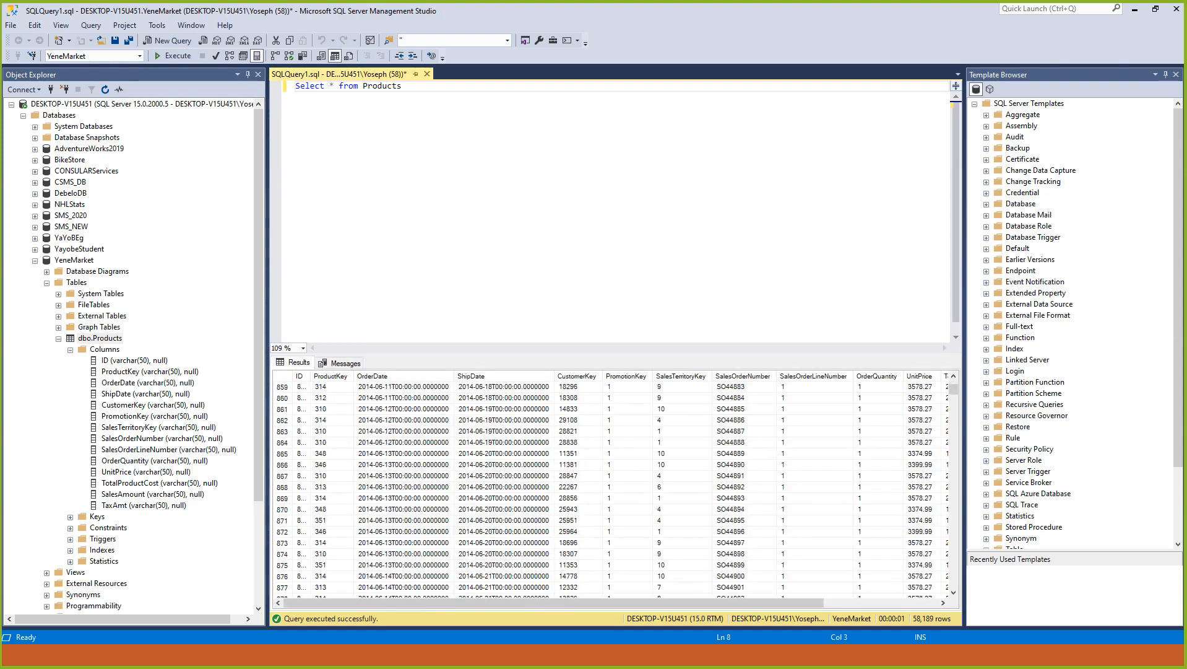
{"action": "scroll", "coordinate": [613, 486], "scroll_direction": "up", "scroll_amount": 20}
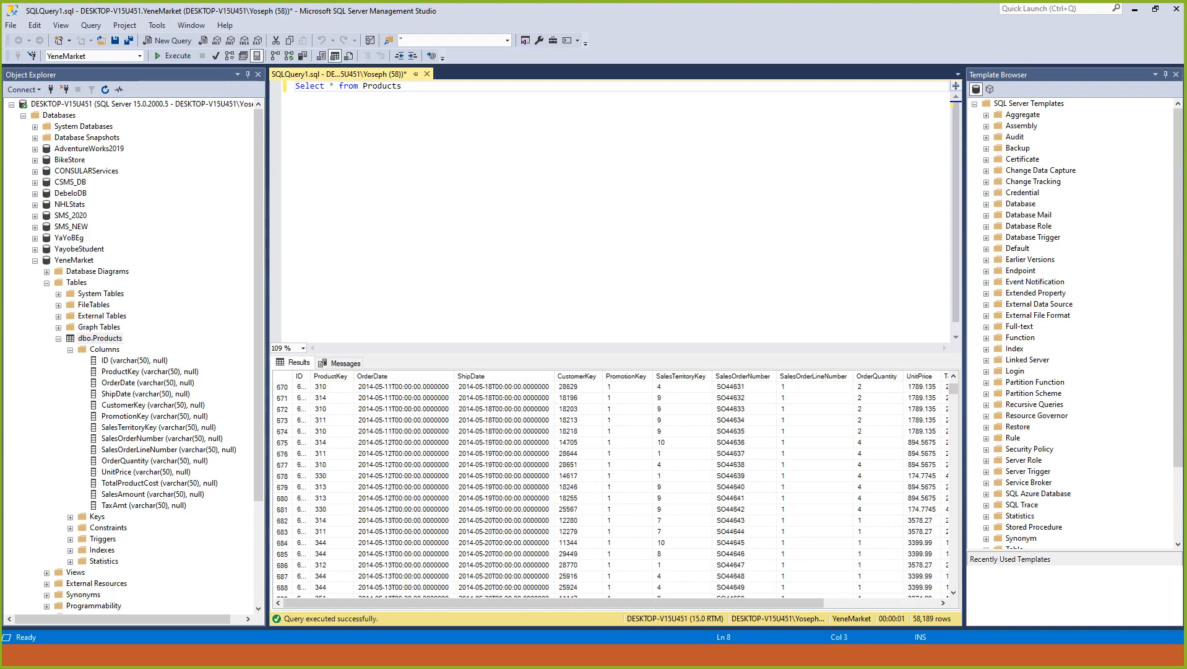
{"action": "scroll", "coordinate": [613, 486], "scroll_direction": "up", "scroll_amount": 20}
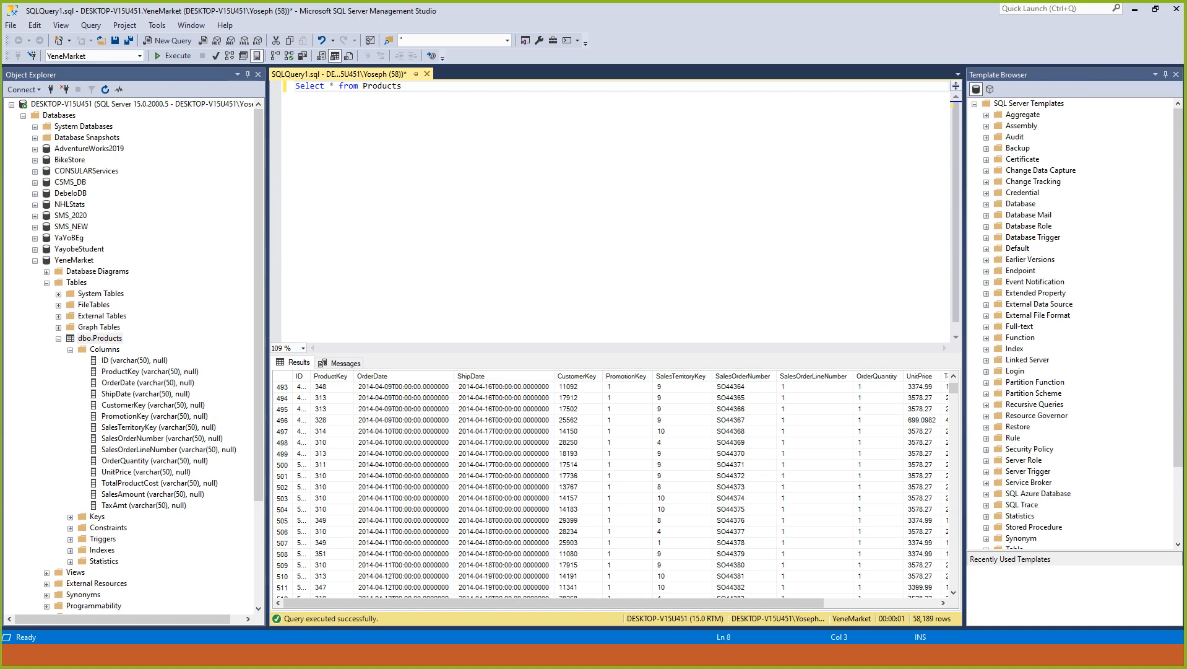
{"action": "key", "text": "alt+Tab"}
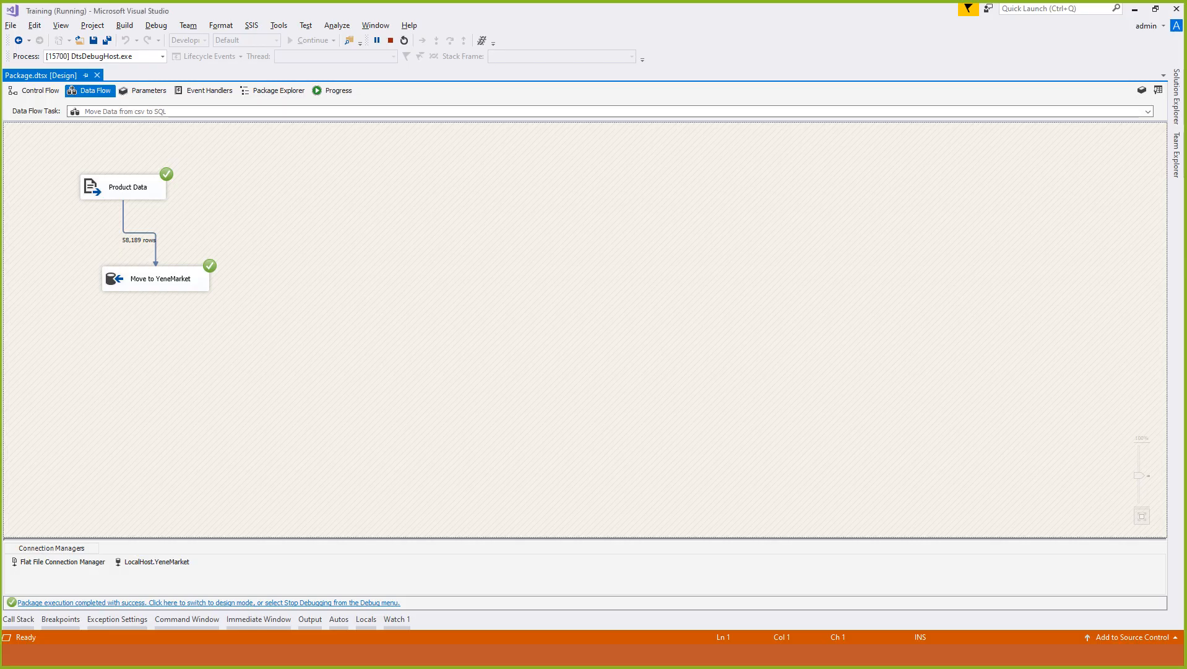